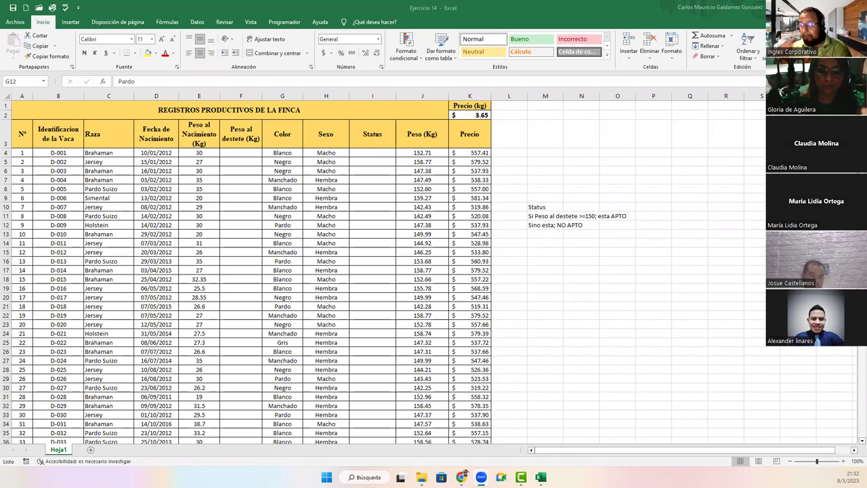
Step: Select the weaning-weight cell F4 and bring up the Revisar ribbon's protection tools
left_click(535, 206)
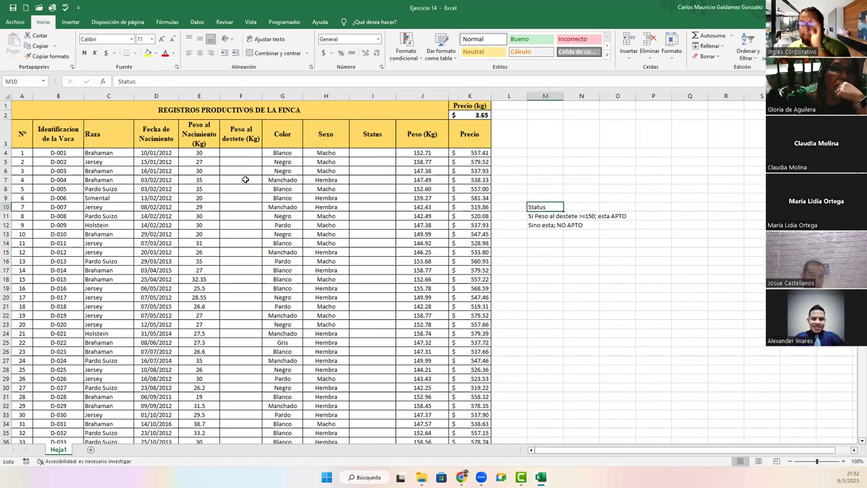
left_click(231, 159)
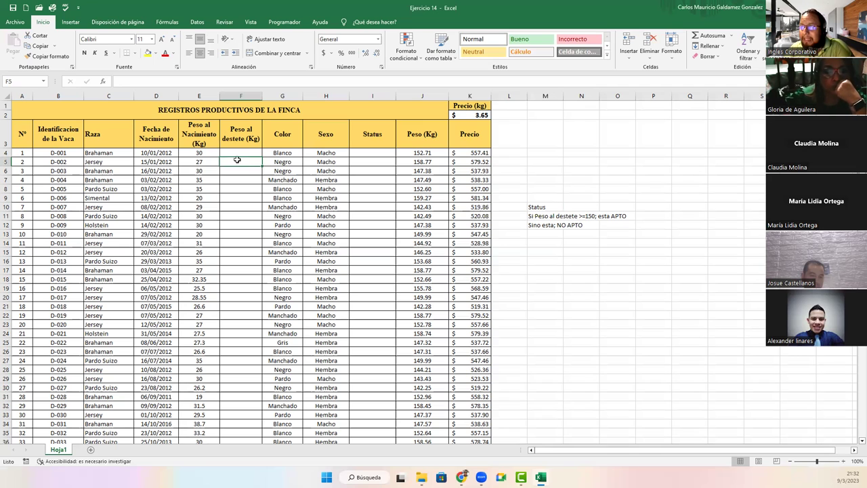
left_click(234, 154)
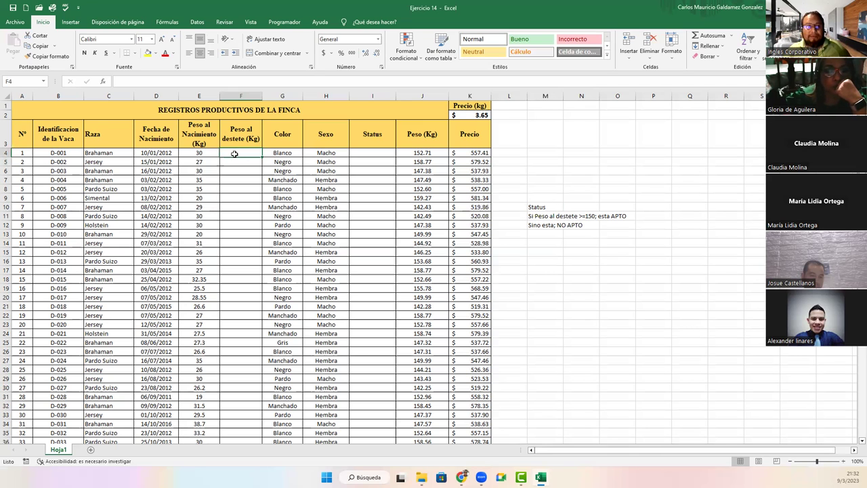
left_click(217, 23)
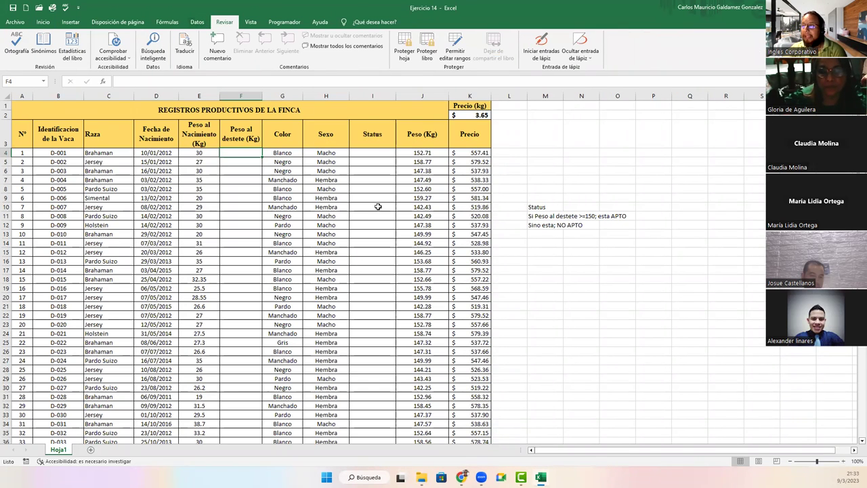
Step: Start a new editable range in Permitir editar rangos covering cells $F$4:$F$100
left_click(455, 55)
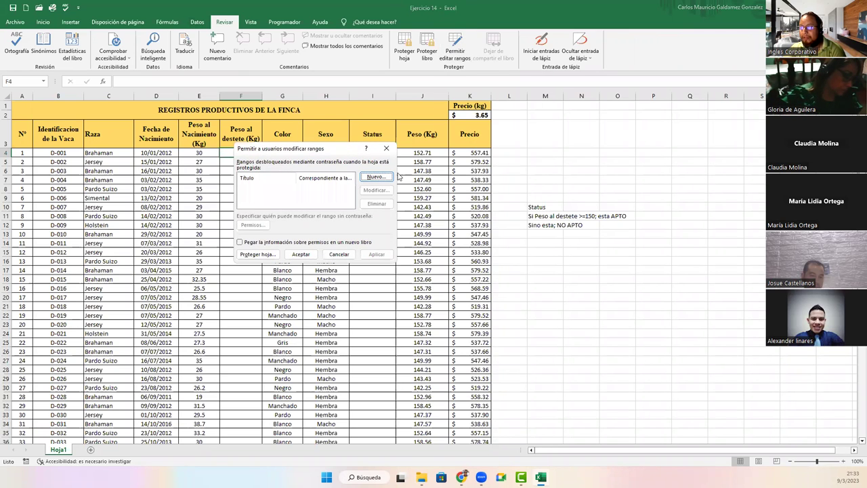
left_click(376, 177)
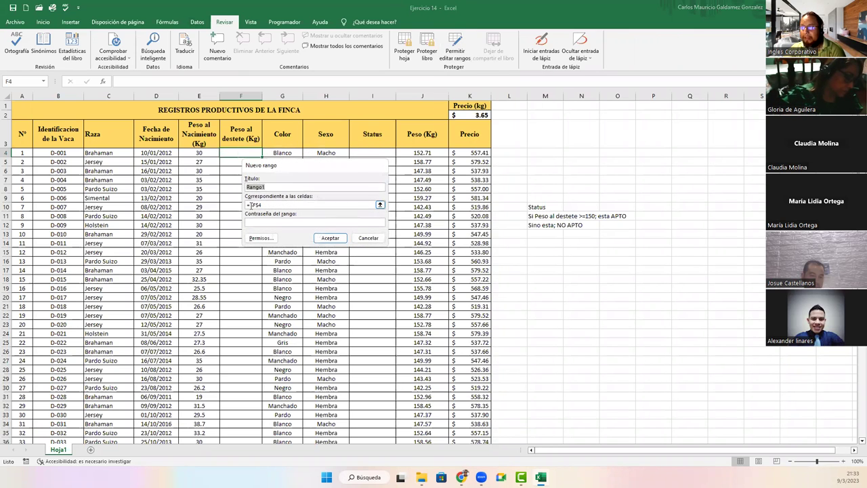
left_click(275, 205)
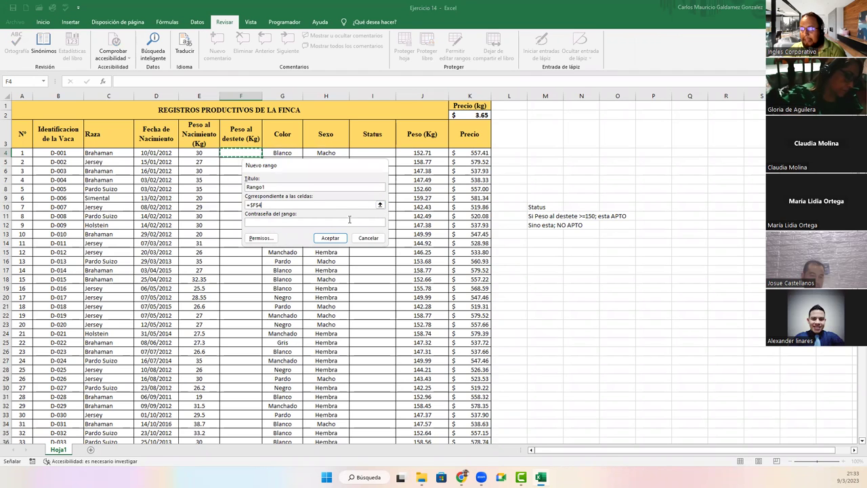
left_click(380, 206)
scroll(248, 283, "down", 8)
scroll(248, 283, "down", 20)
left_click(227, 187, "shift")
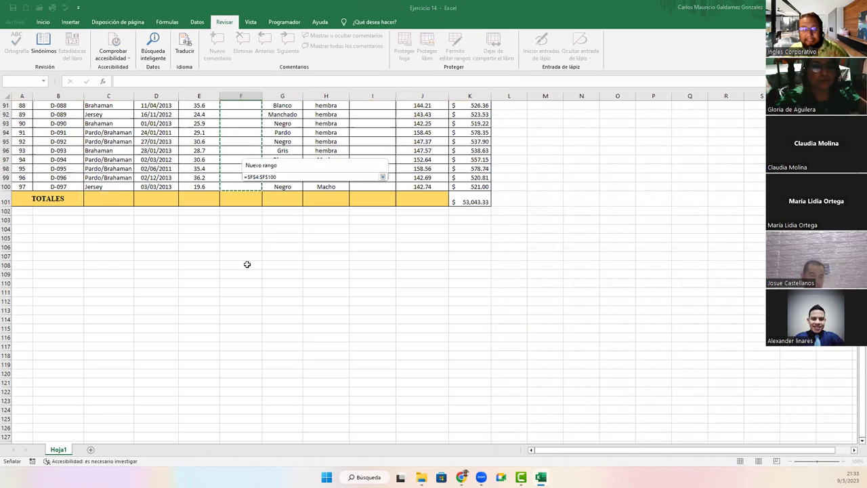
scroll(333, 261, "up", 20)
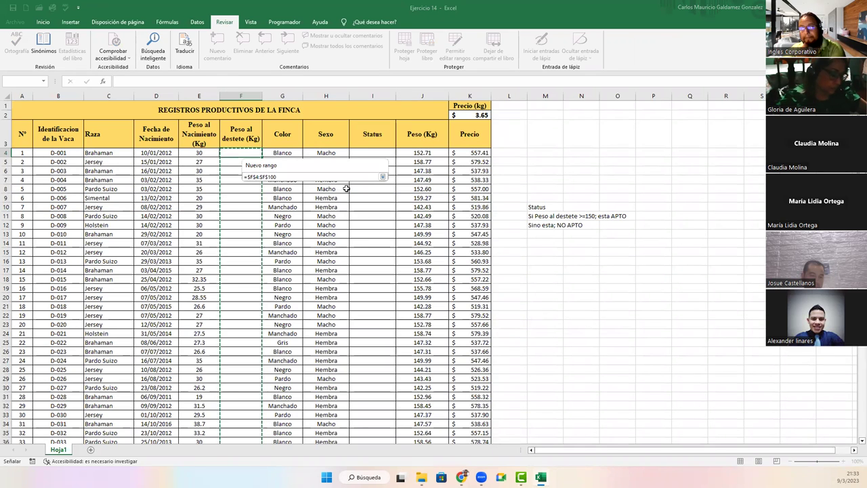
left_click(384, 176)
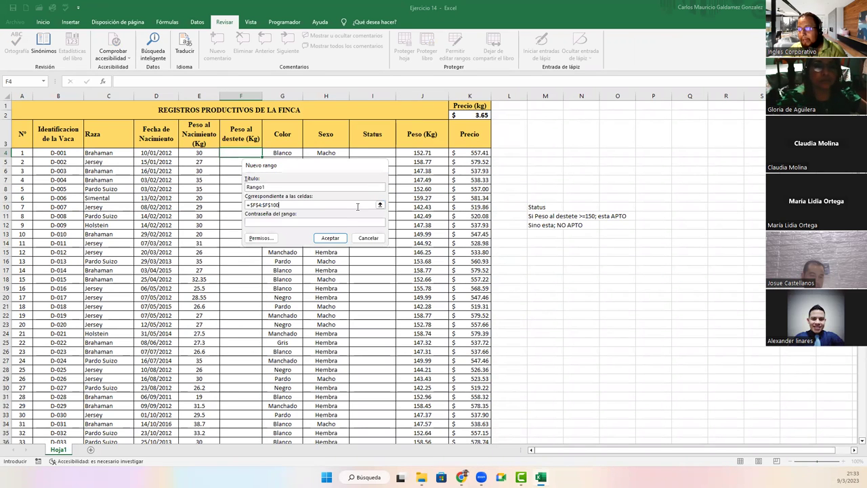
Step: Give the range a password, confirm it, and add it as Rango1
left_click(282, 223)
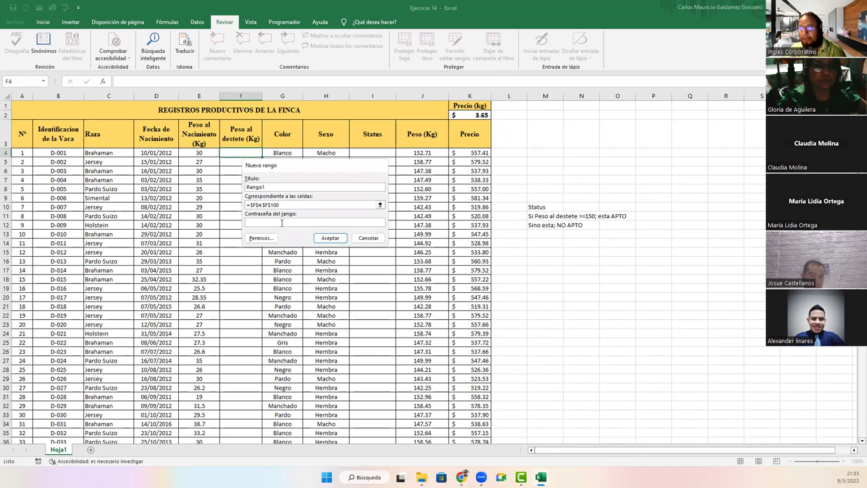
type("123456")
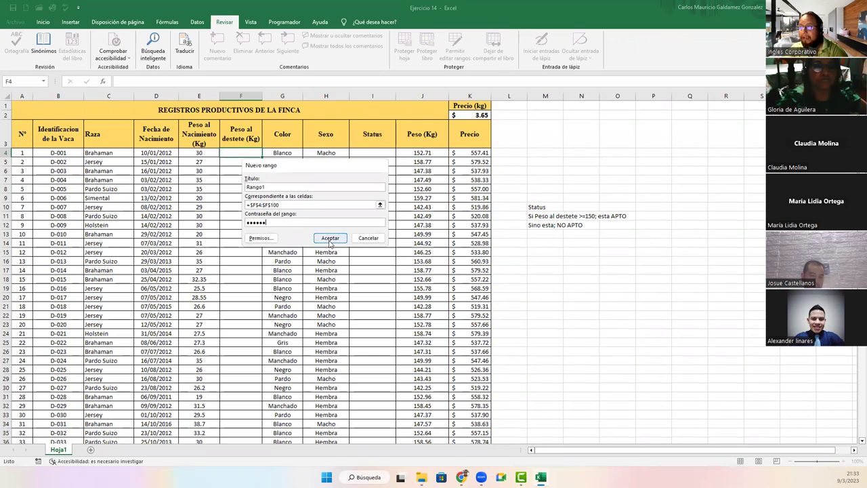
left_click(330, 239)
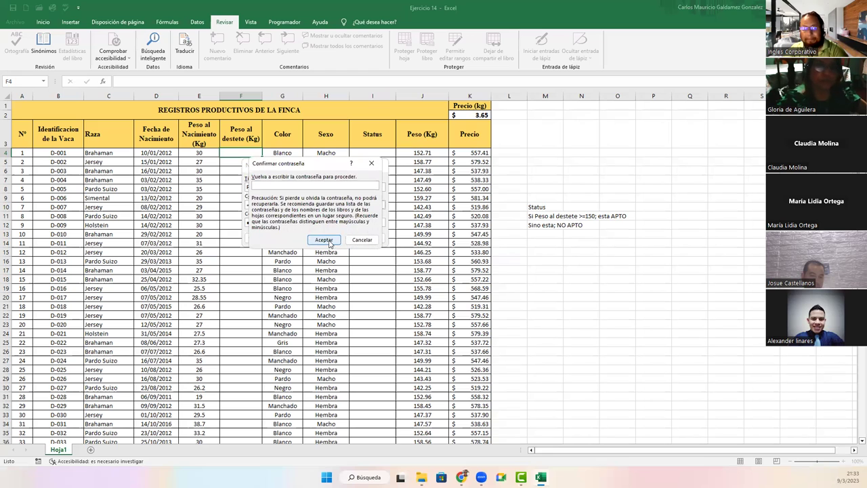
type("123456")
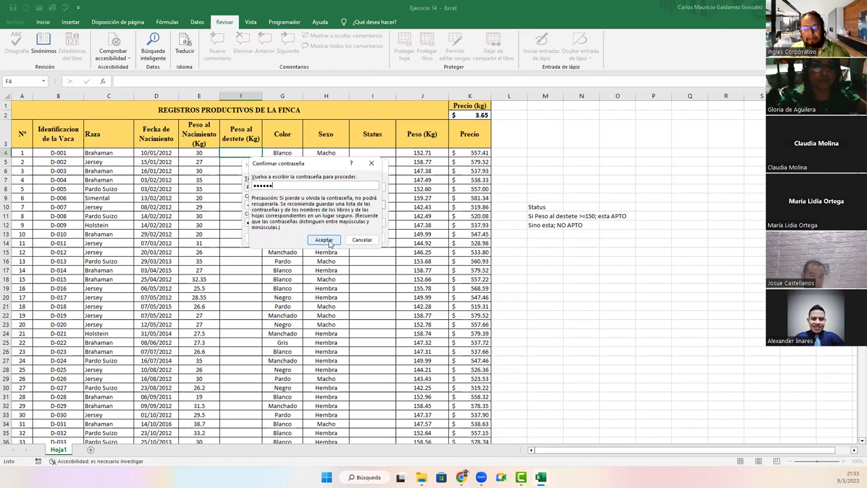
left_click(330, 243)
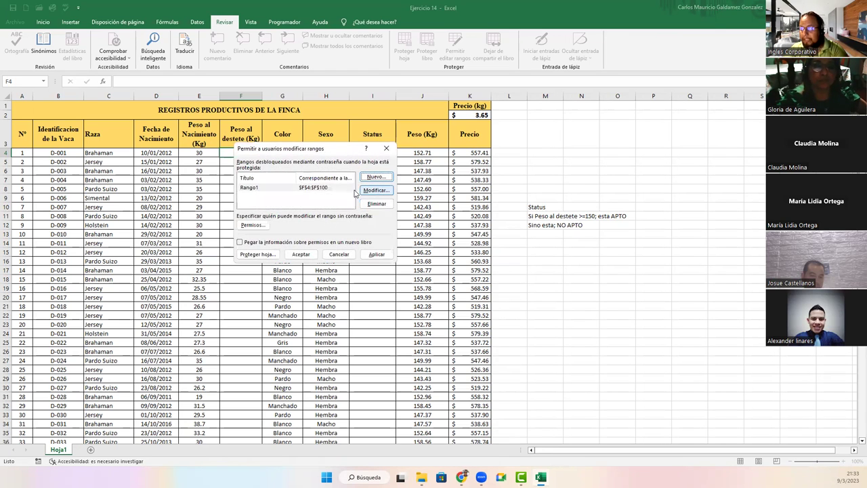
Step: Start a second editable range covering the Status cells $I$4:$I$100 as absolute references
left_click(376, 177)
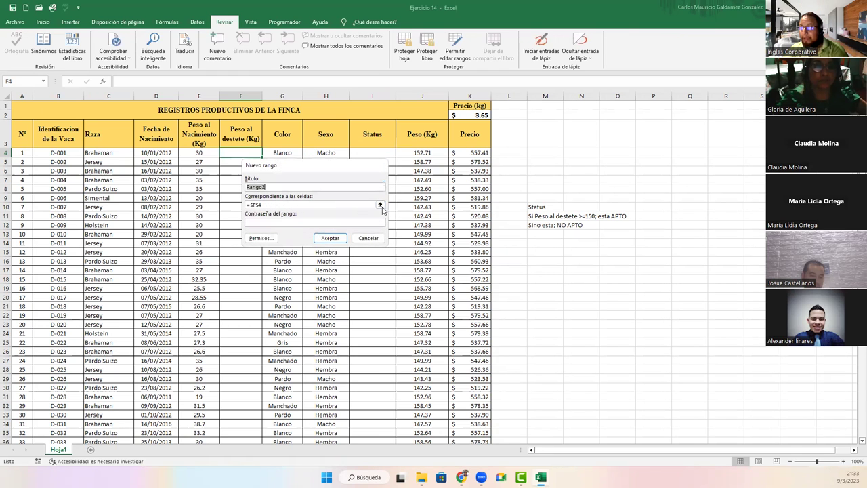
left_click(380, 205)
left_click_drag(374, 150, 361, 414)
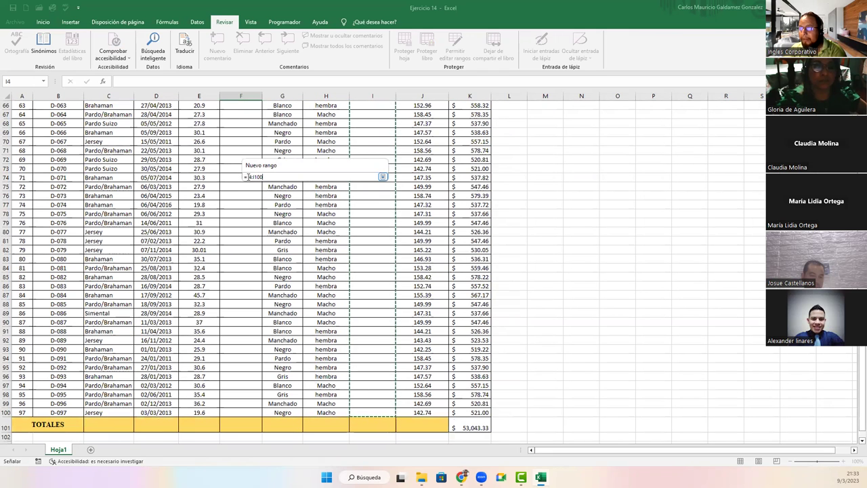
left_click(250, 177)
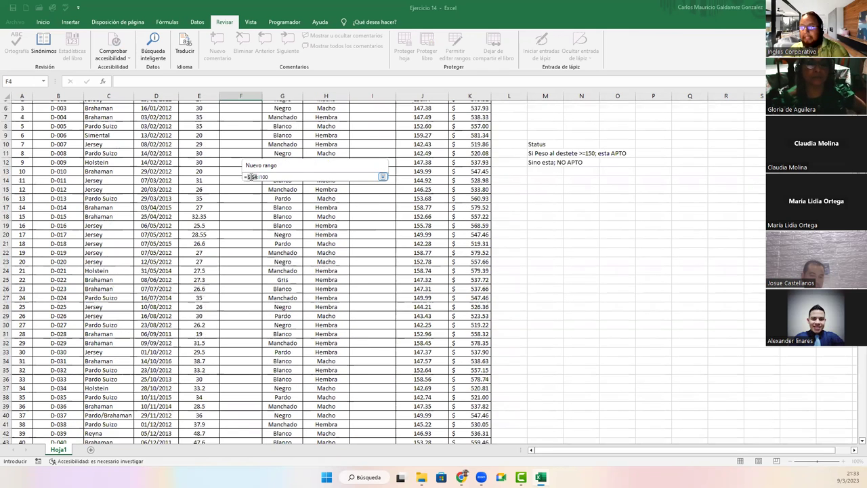
key("F4")
left_click(264, 177)
key("F4")
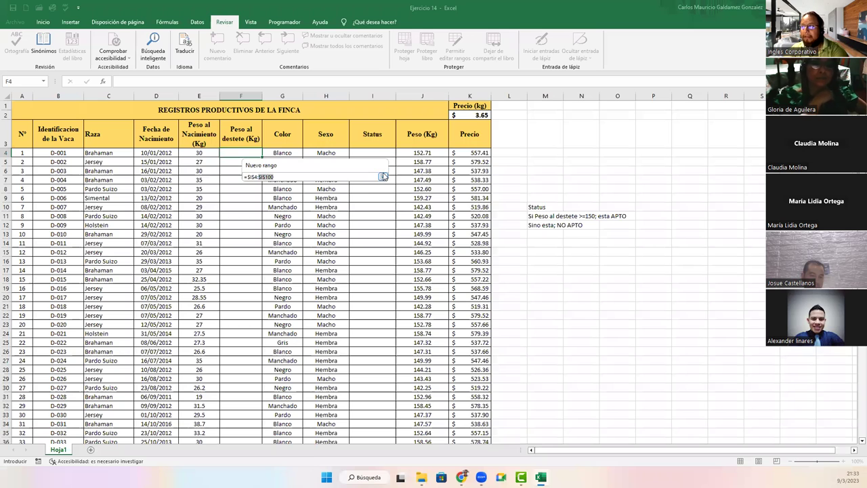
left_click(383, 177)
Step: Set and confirm a password to add Rango2, then select Rango1 in the list
left_click(282, 220)
type("123456")
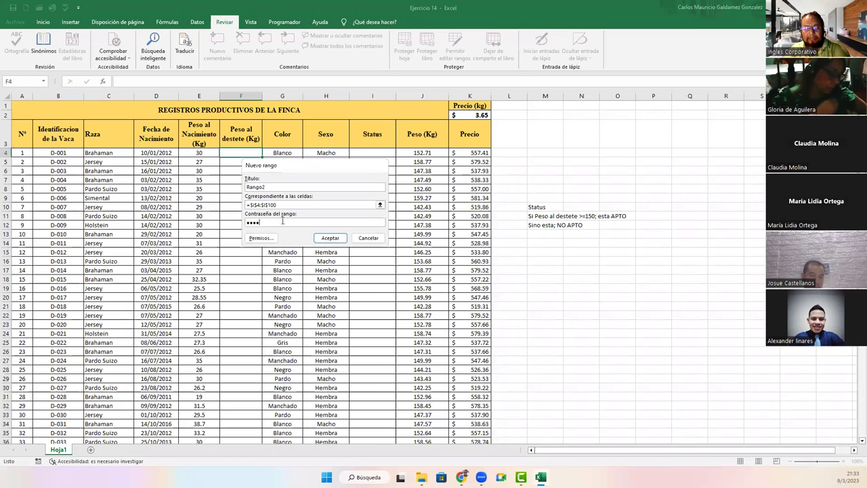
left_click(330, 238)
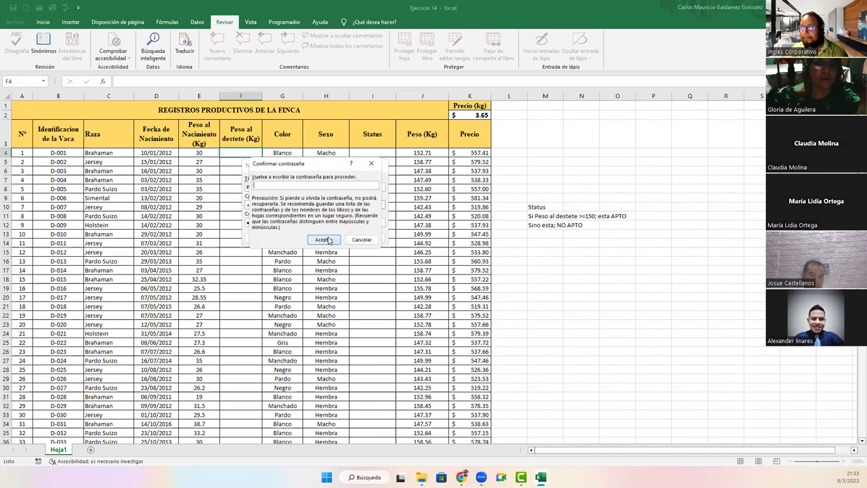
type("123456")
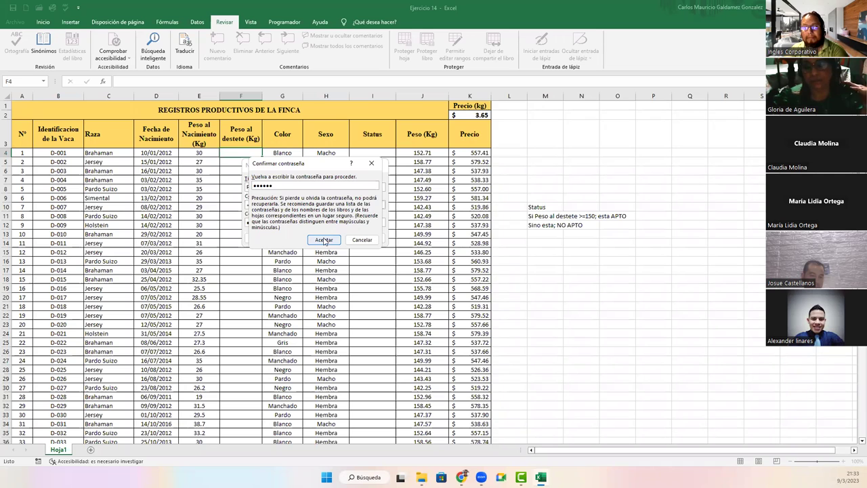
left_click(324, 240)
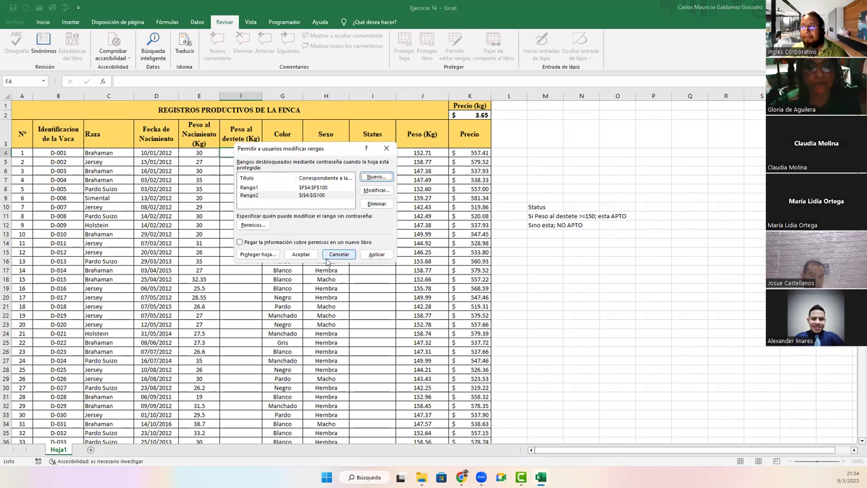
left_click(247, 187)
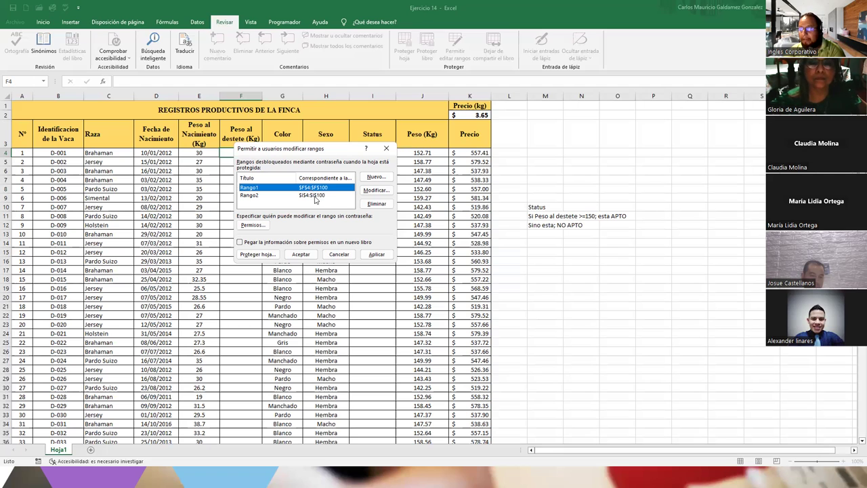
left_click(314, 195)
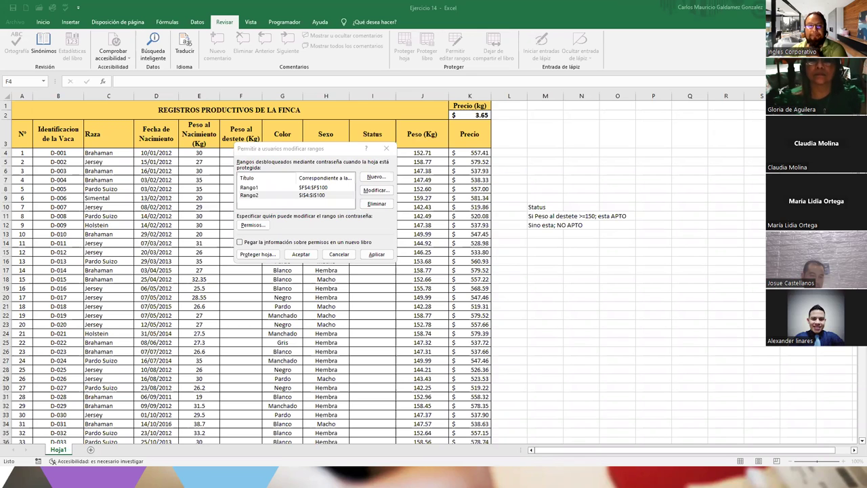
left_click(292, 150)
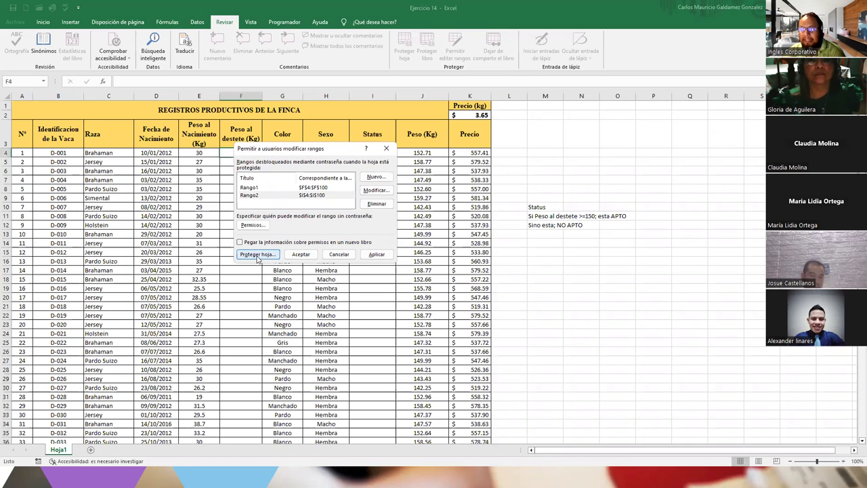
Step: Protect the sheet with a new, confirmed password, allowing only selection of cells
left_click(257, 255)
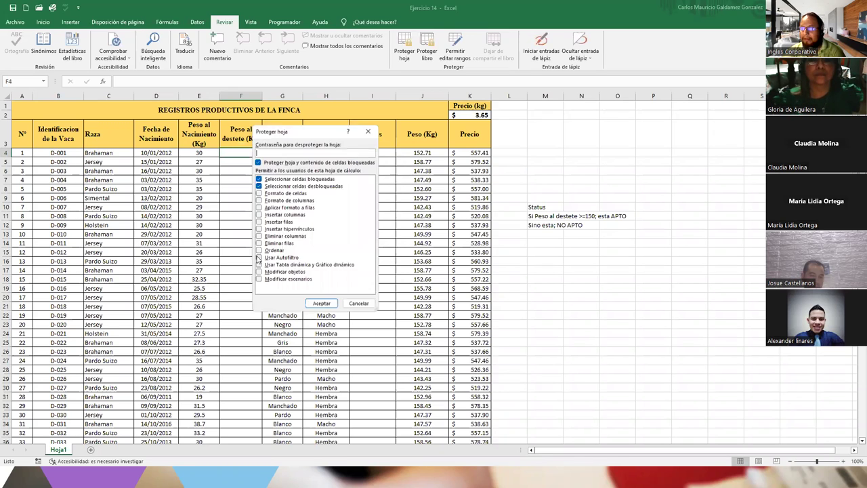
type("123456")
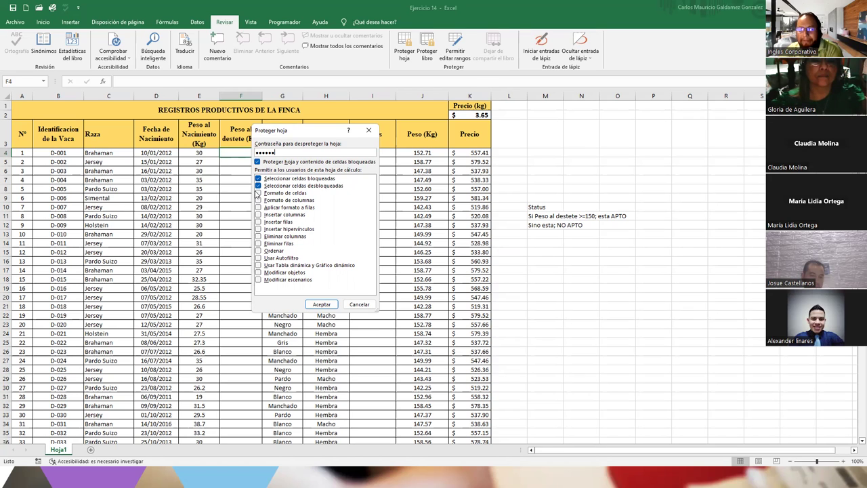
left_click(258, 185)
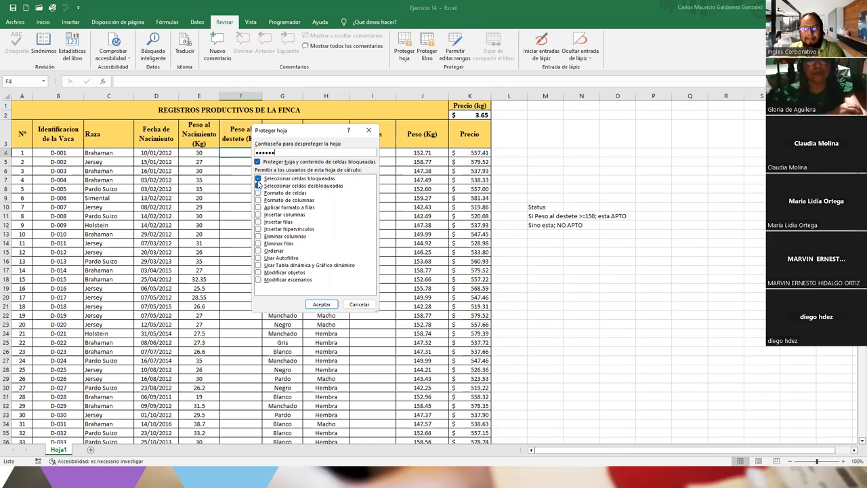
left_click(258, 185)
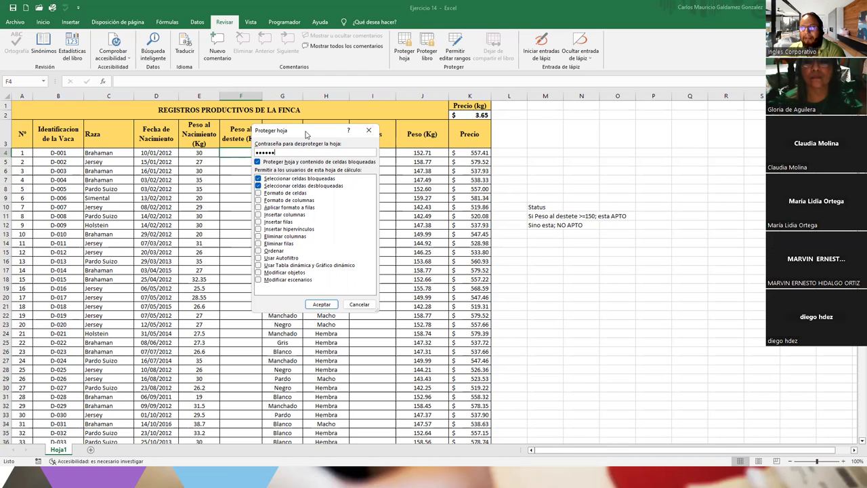
left_click_drag(306, 134, 504, 141)
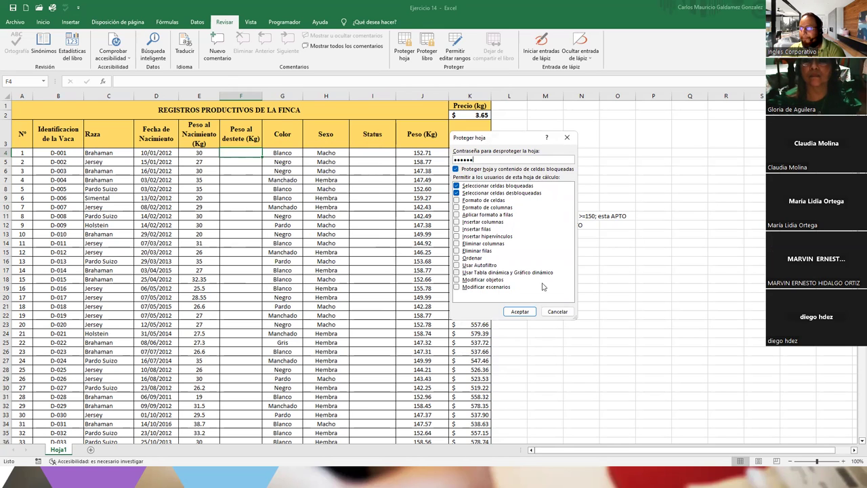
left_click_drag(475, 159, 417, 162)
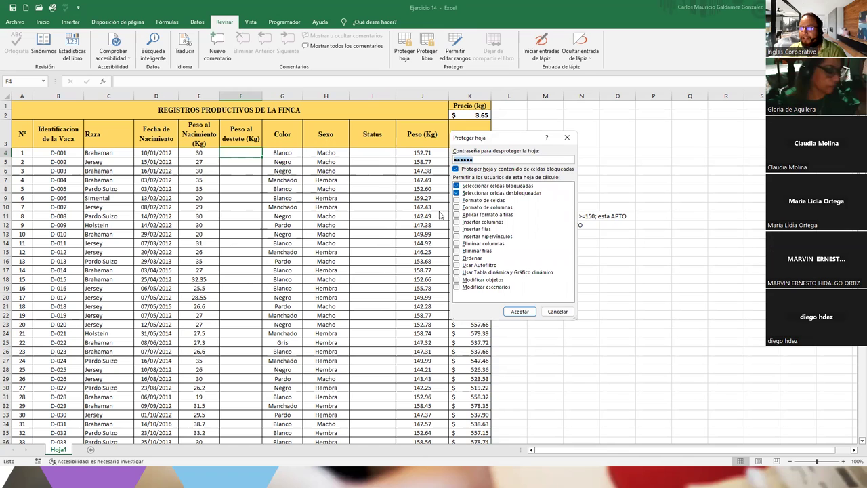
left_click_drag(477, 141, 318, 145)
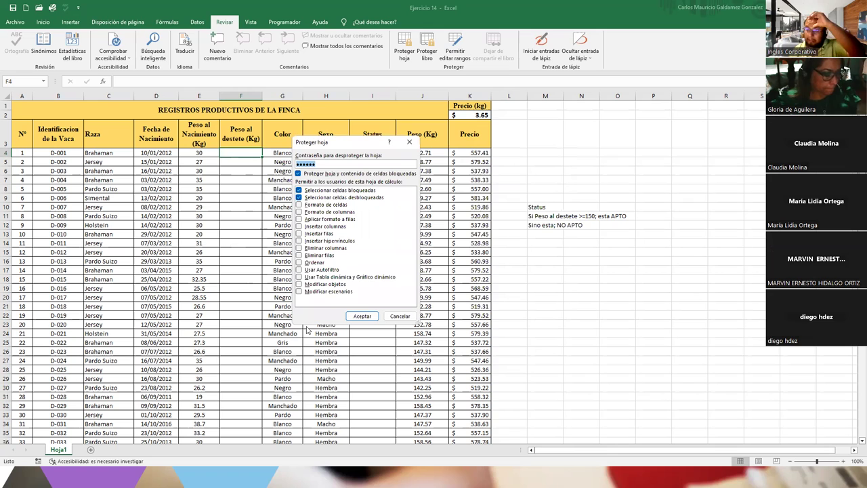
key("BackSpace")
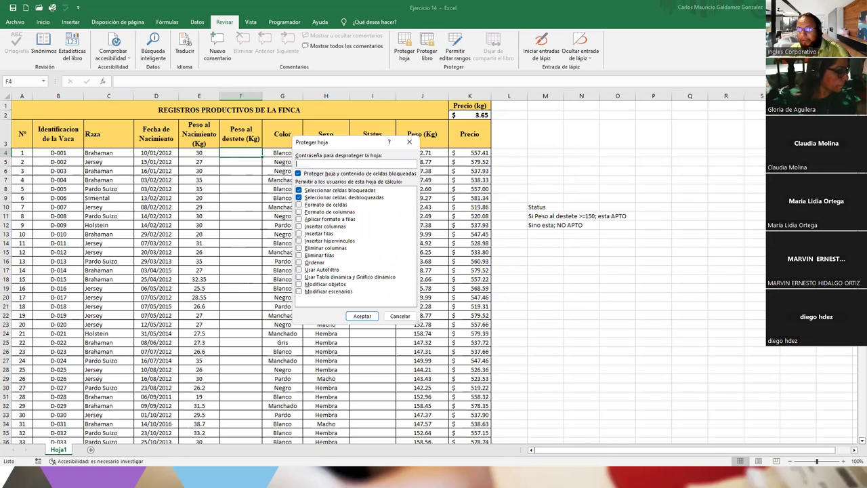
type("123456")
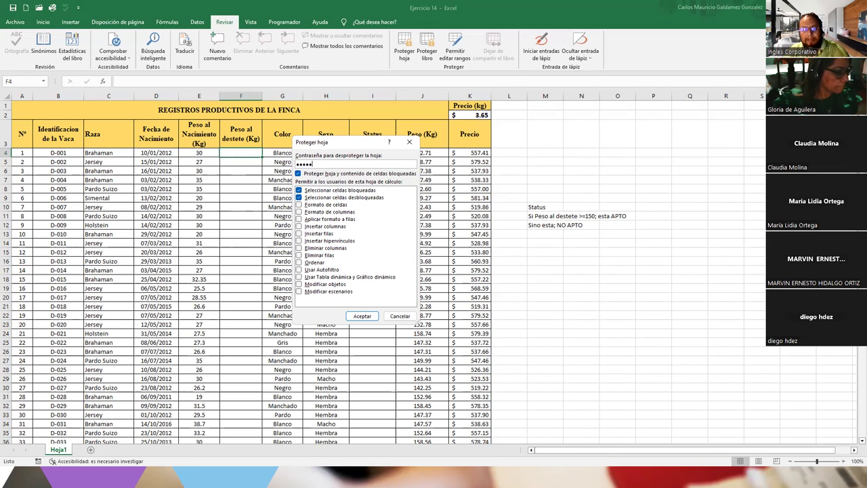
left_click(363, 316)
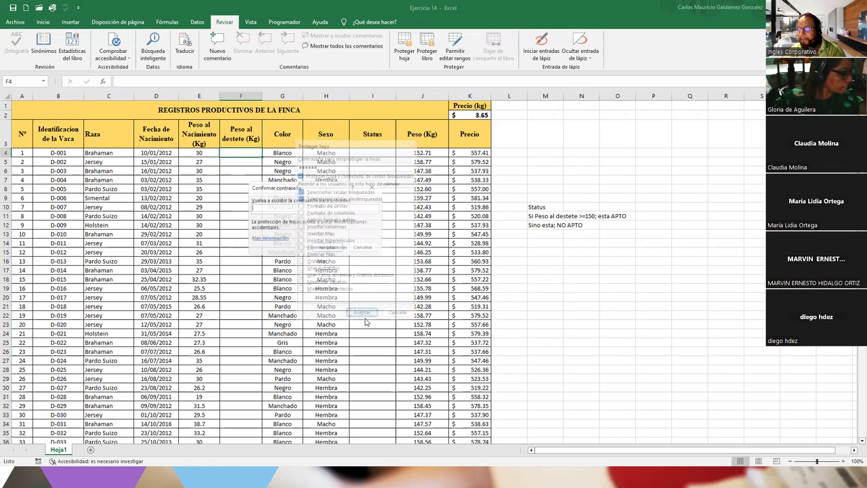
type("123456")
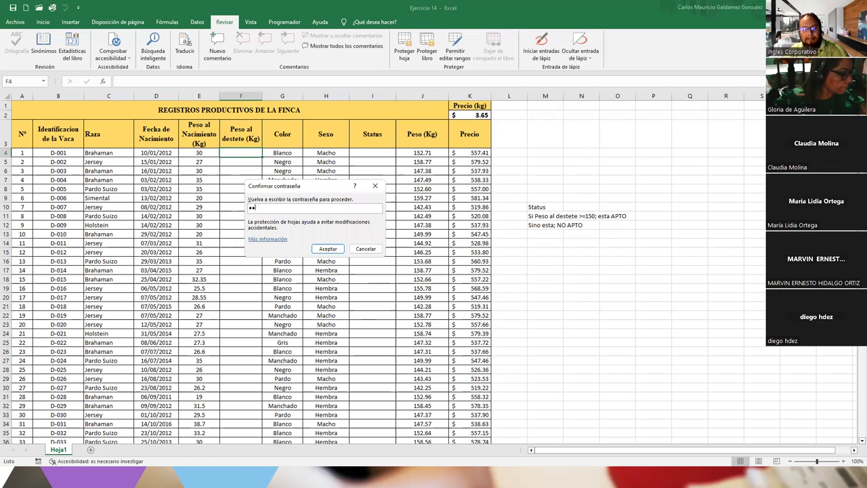
key("Return")
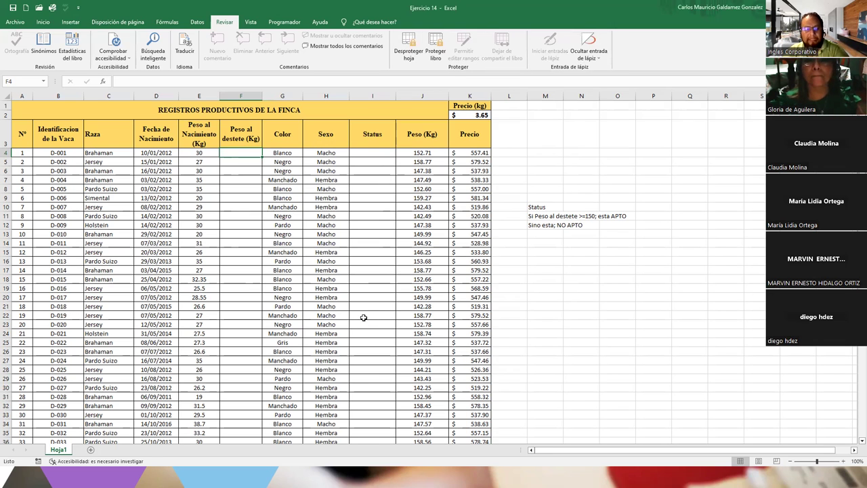
left_click(304, 296)
double_click(304, 296)
key("Return")
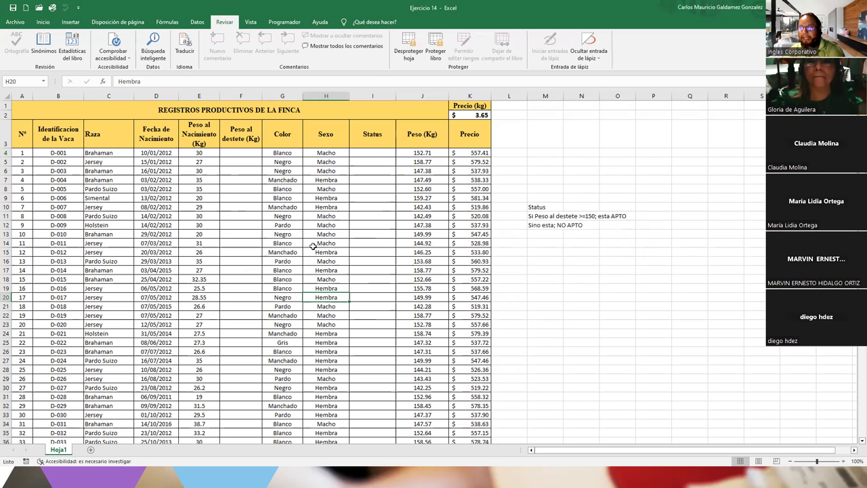
double_click(140, 210)
key("Return")
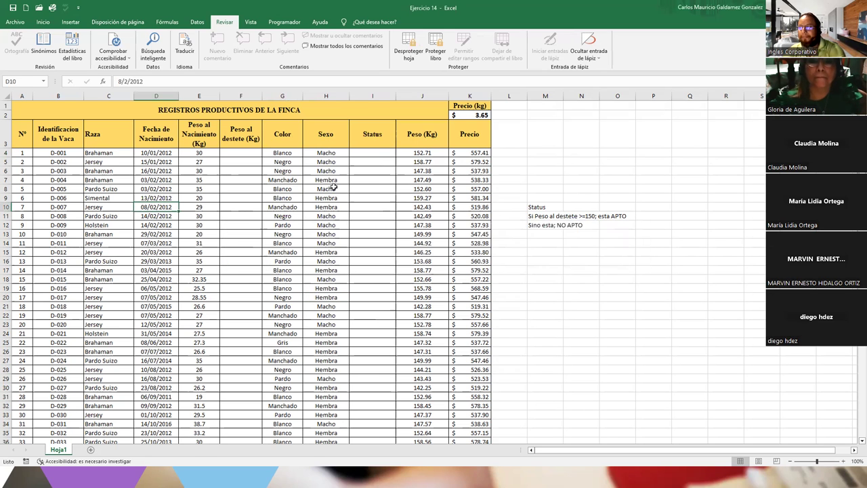
double_click(422, 192)
key("Return")
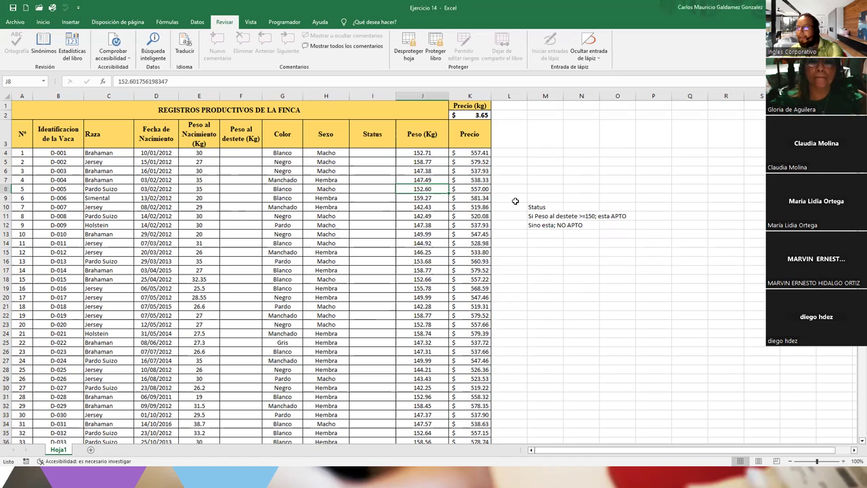
double_click(526, 206)
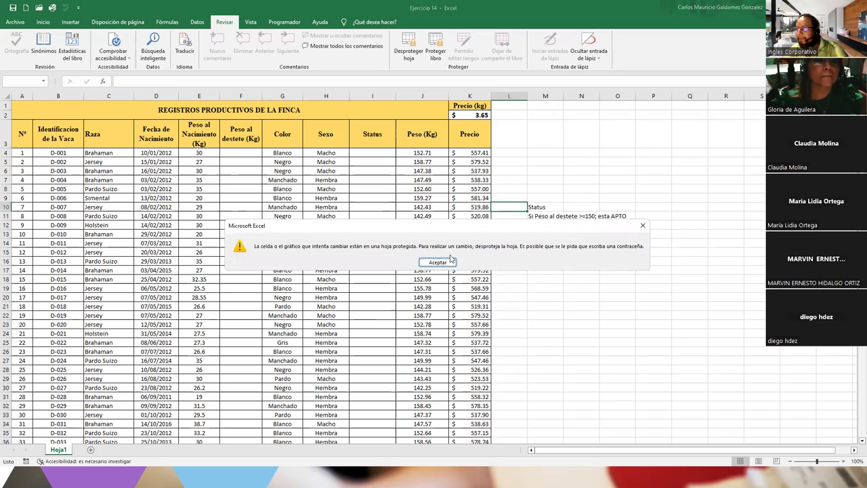
left_click(451, 262)
left_click_drag(543, 201, 543, 227)
key("ctrl+c")
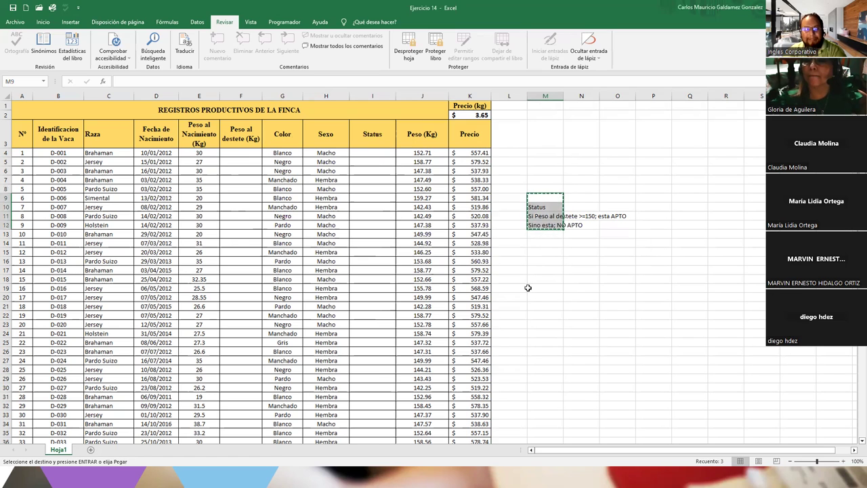
left_click(530, 288)
key("ctrl+v")
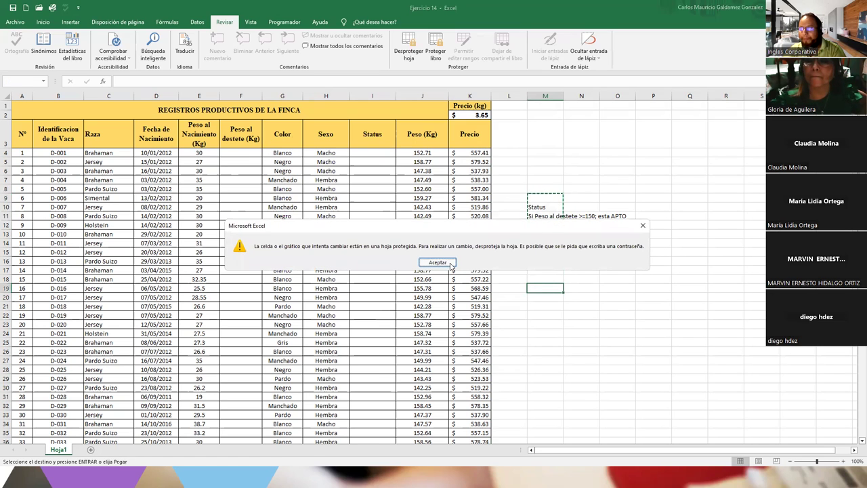
left_click(450, 261)
key("Escape")
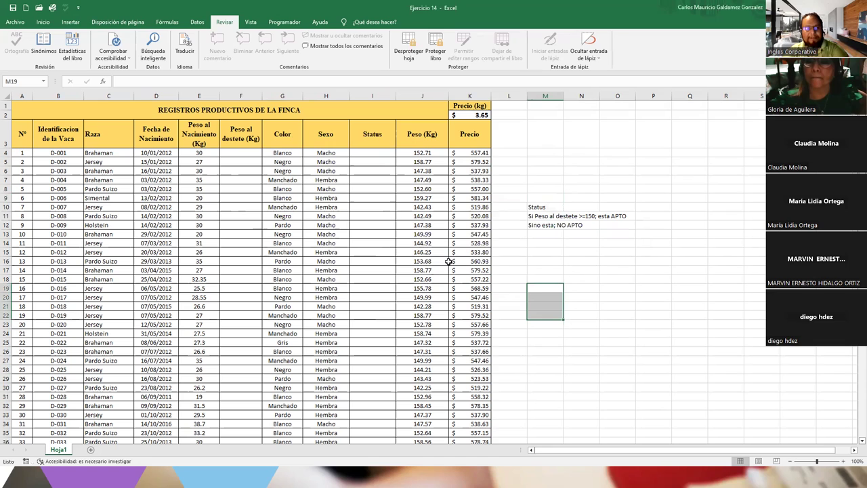
left_click(243, 158)
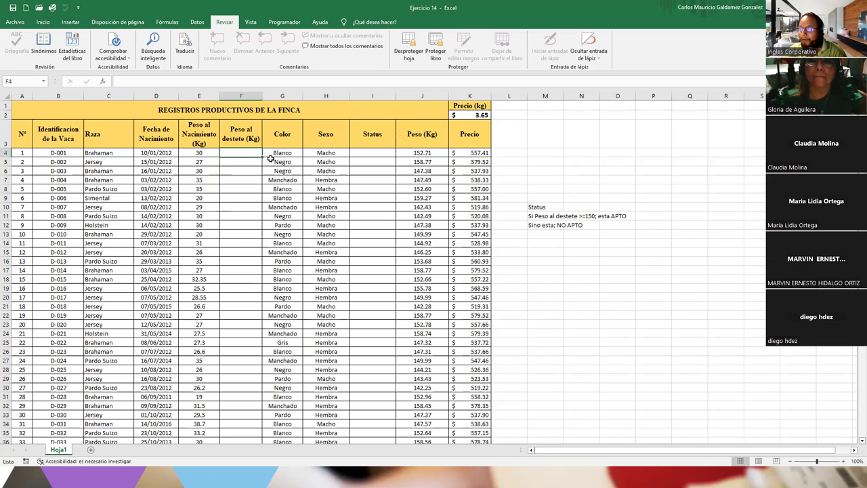
left_click_drag(241, 153, 229, 344)
left_click_drag(362, 153, 387, 359)
left_click(386, 363)
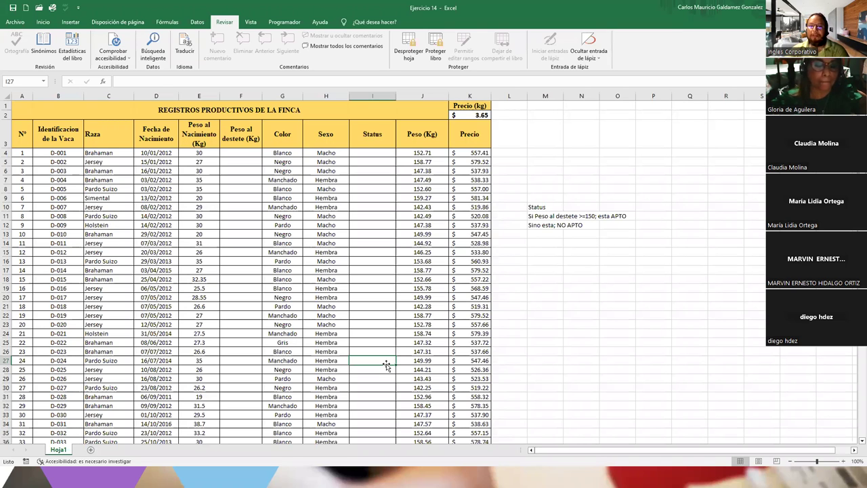
left_click(378, 153)
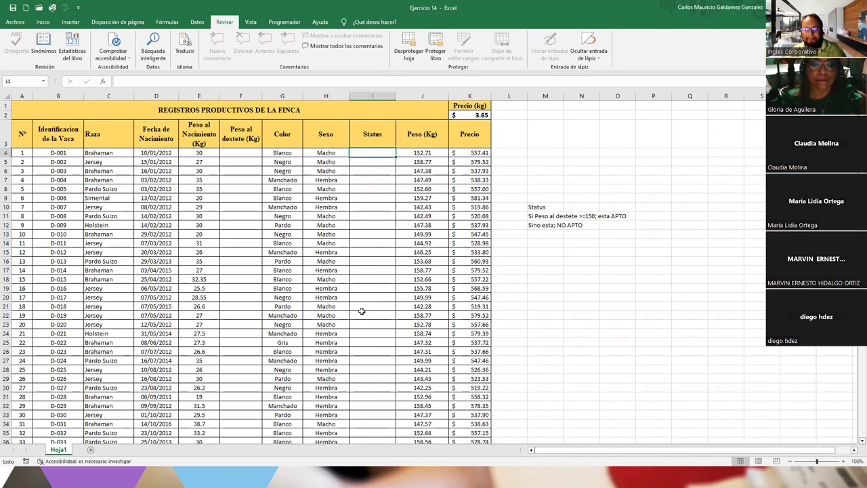
left_click(237, 152)
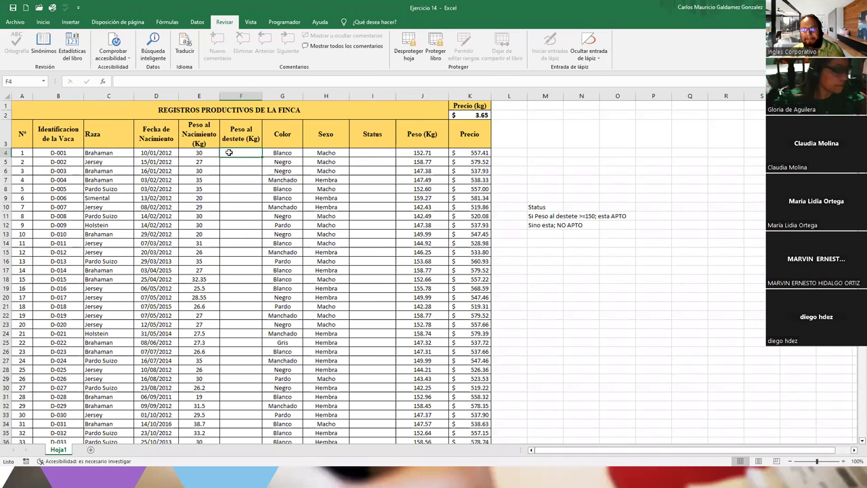
left_click(372, 154)
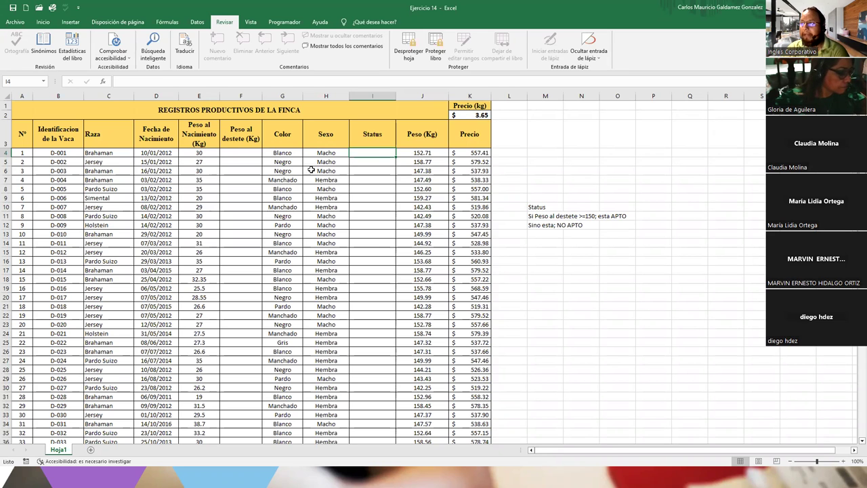
left_click(238, 153)
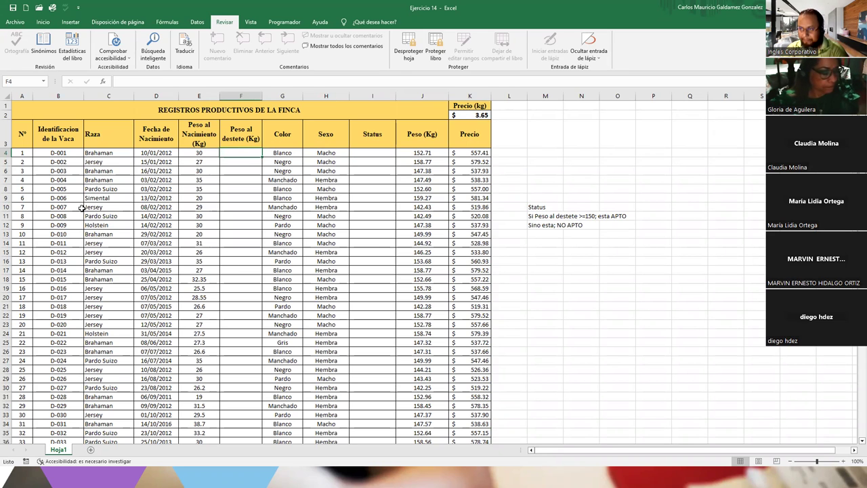
left_click_drag(82, 208, 571, 350)
left_click(651, 342)
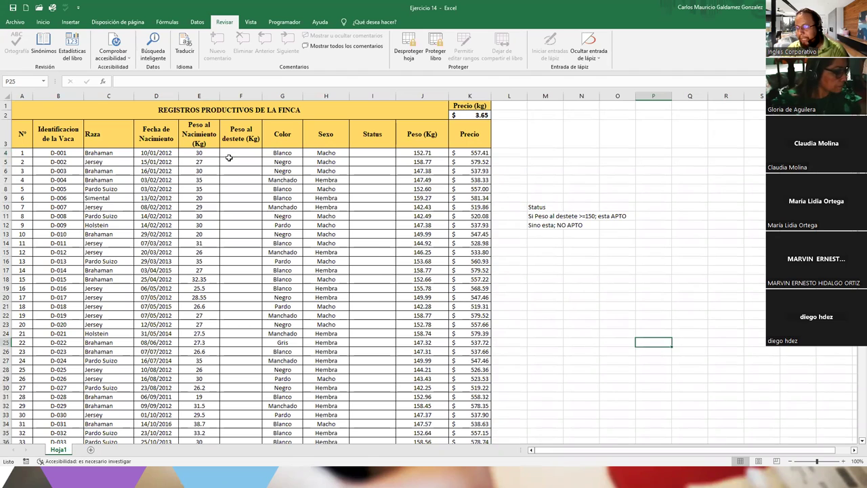
left_click(231, 158)
left_click_drag(44, 226, 67, 235)
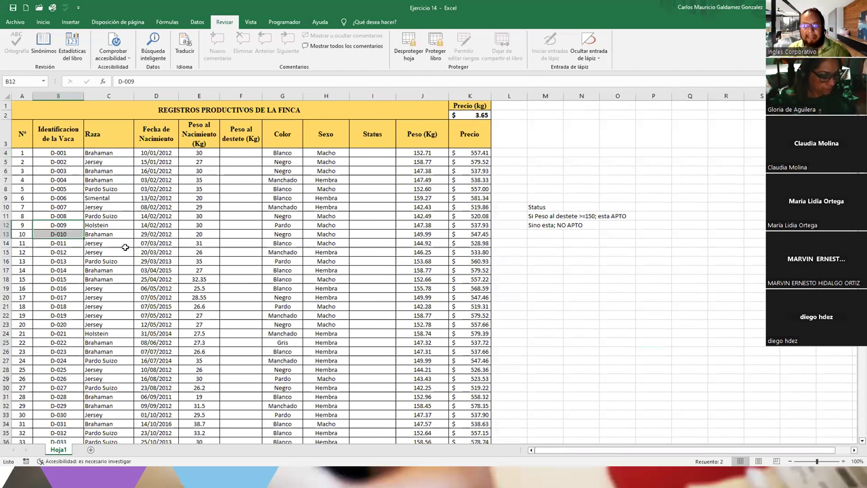
double_click(126, 247)
key("Return")
left_click_drag(105, 181, 130, 306)
key("Delete")
key("Return")
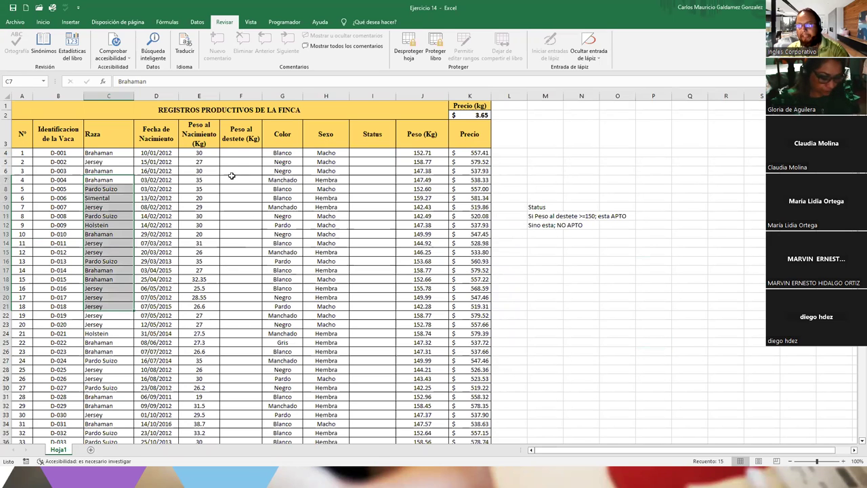
left_click(236, 155)
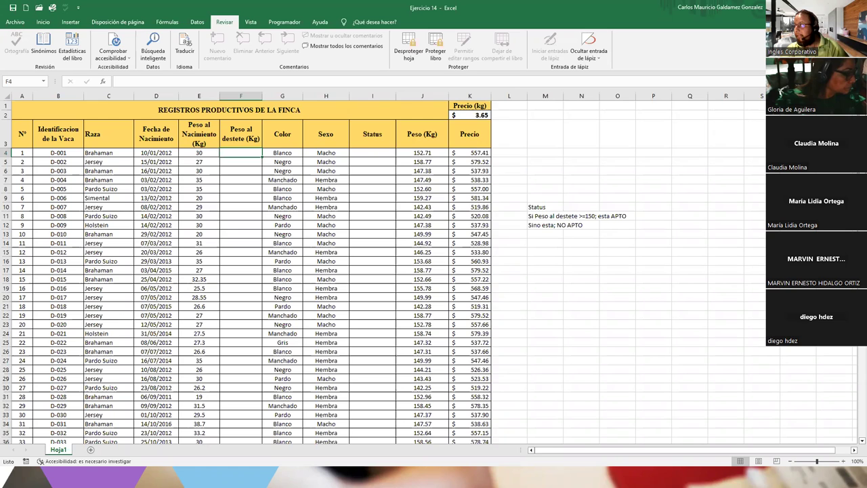
key("super+Down")
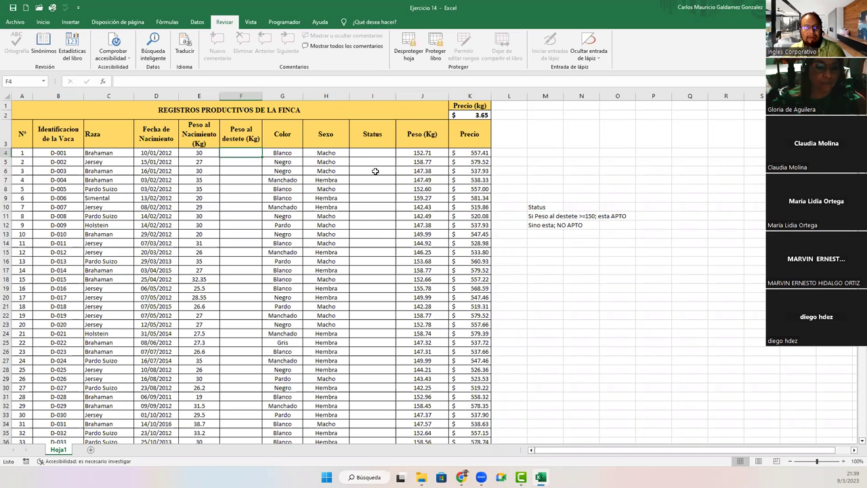
mouse_move(235, 153)
left_mouse_down()
mouse_move(234, 443)
mouse_move(233, 104)
mouse_move(248, 174)
mouse_move(231, 153)
left_mouse_up()
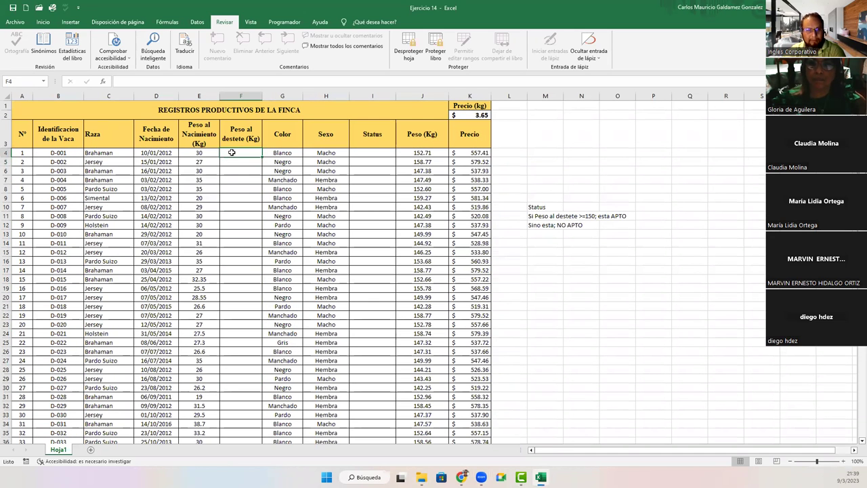
left_click(372, 154)
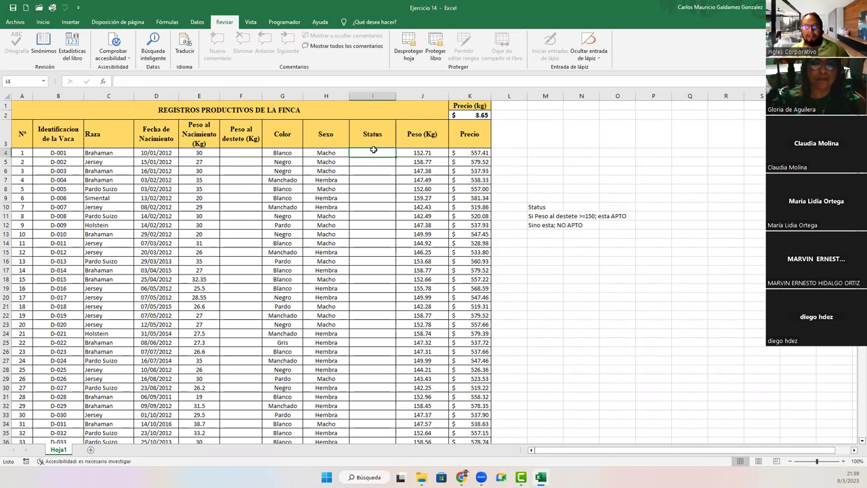
Step: Unlock the Status range with its password and enter =SI(F4>=150;"APTO";"NO APTO") in I4
double_click(373, 151)
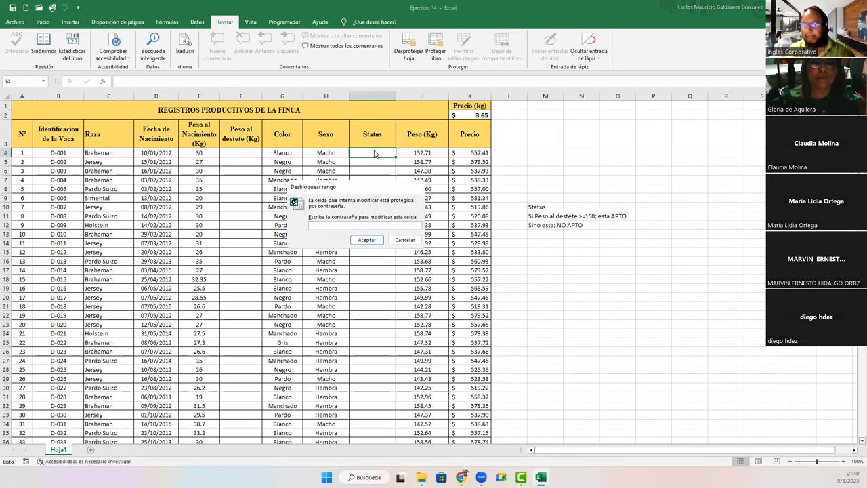
type("••••••")
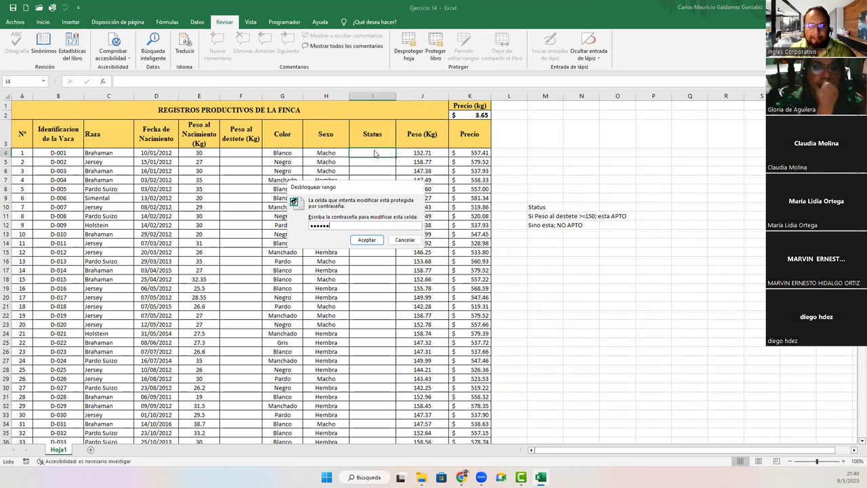
key("Return")
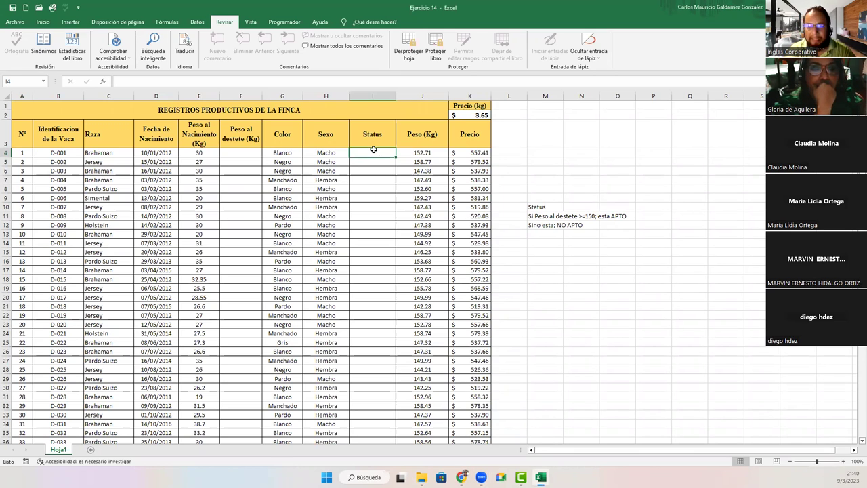
type("=SI(")
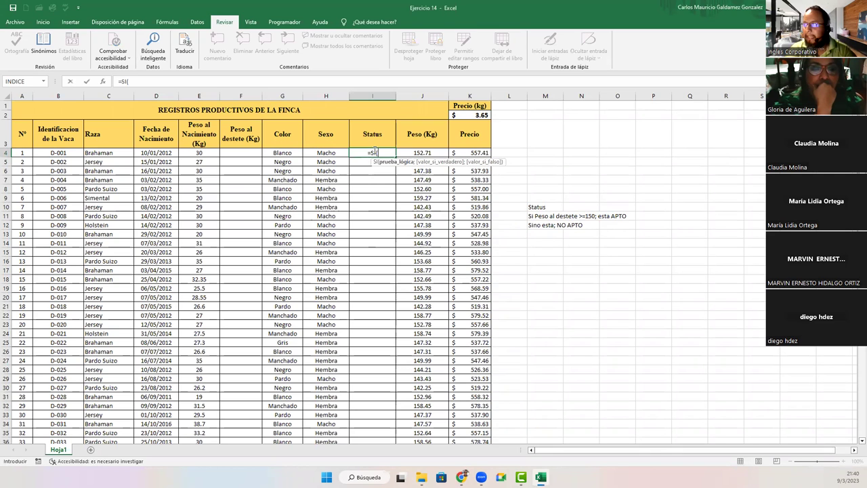
key("Left")
key("Left")
key("Left")
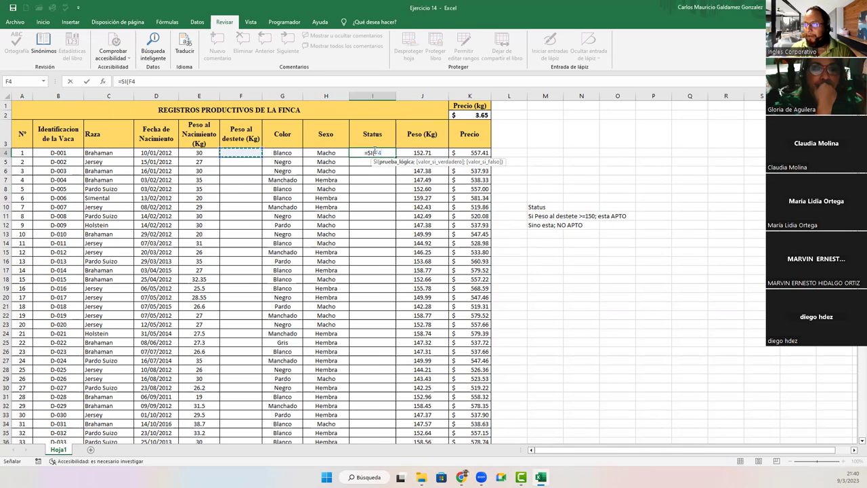
type("=")
key("BackSpace")
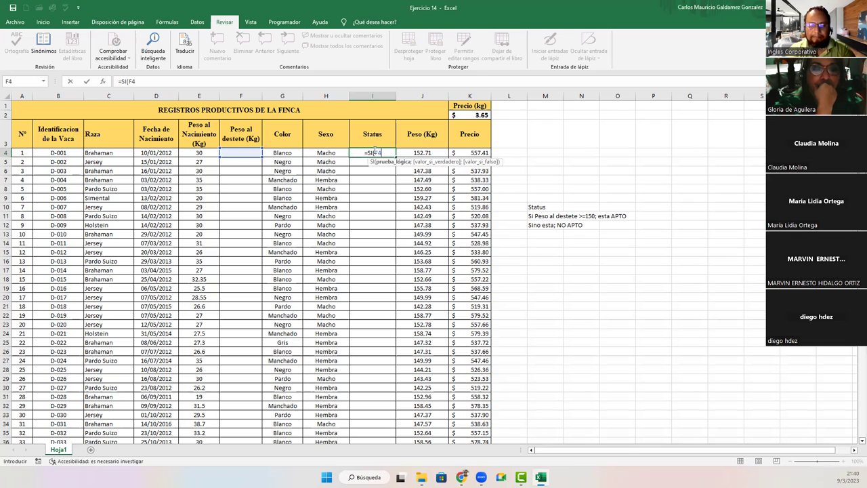
type(">=")
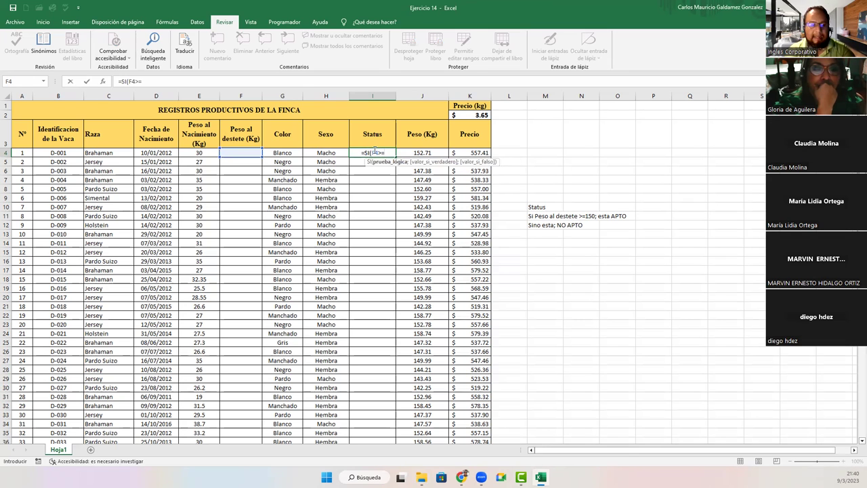
type("150")
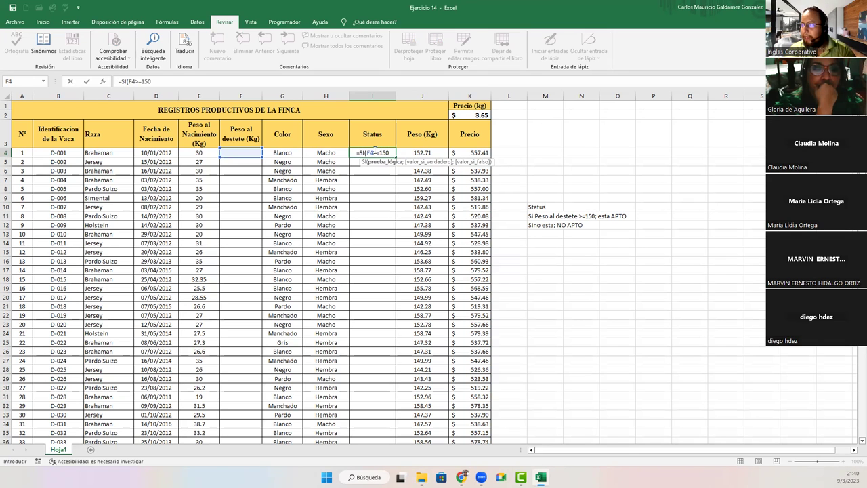
type(";\"APTO\";\"N")
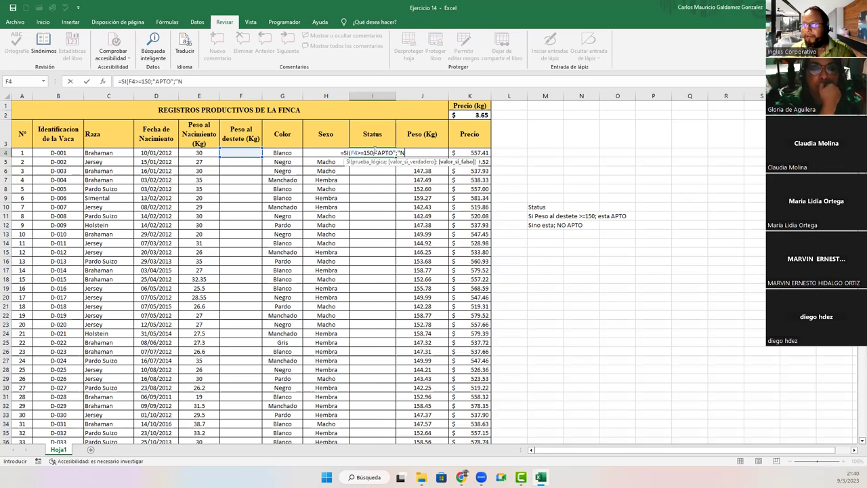
type("O APTO")
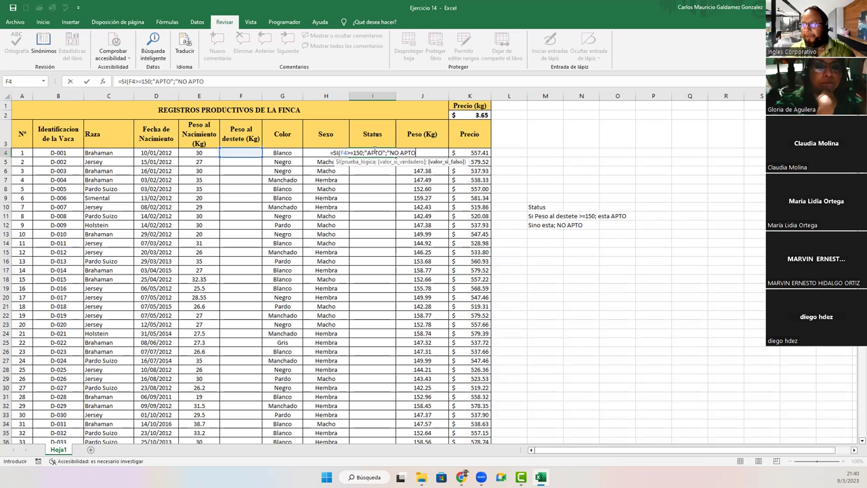
type("\")")
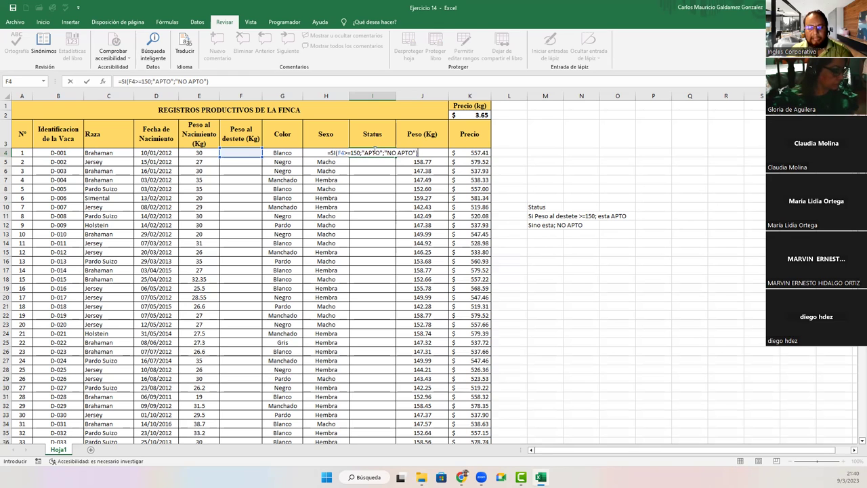
key("Return")
key("Return")
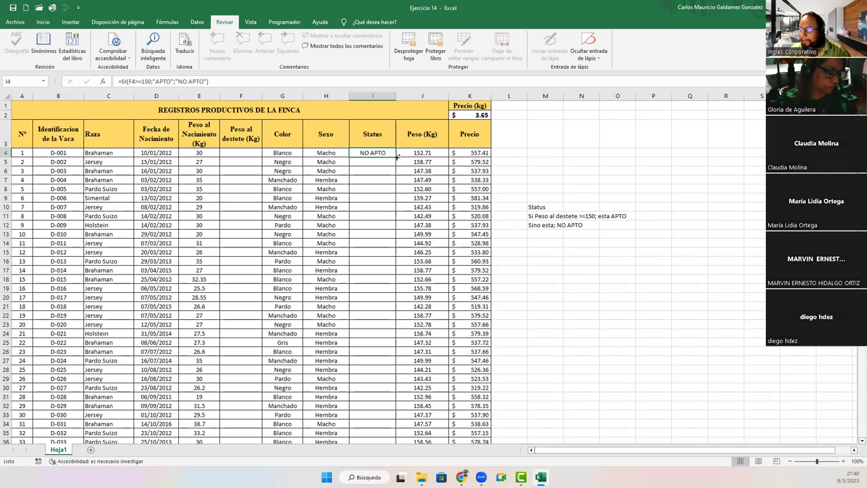
Step: Copy the Status formula down column I through I100, then return to F4
double_click(395, 157)
scroll(359, 270, "down", 20)
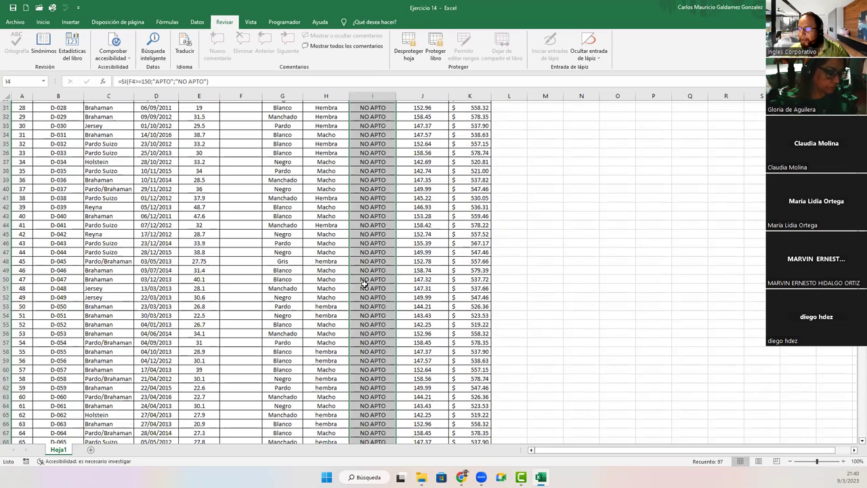
left_click(255, 309)
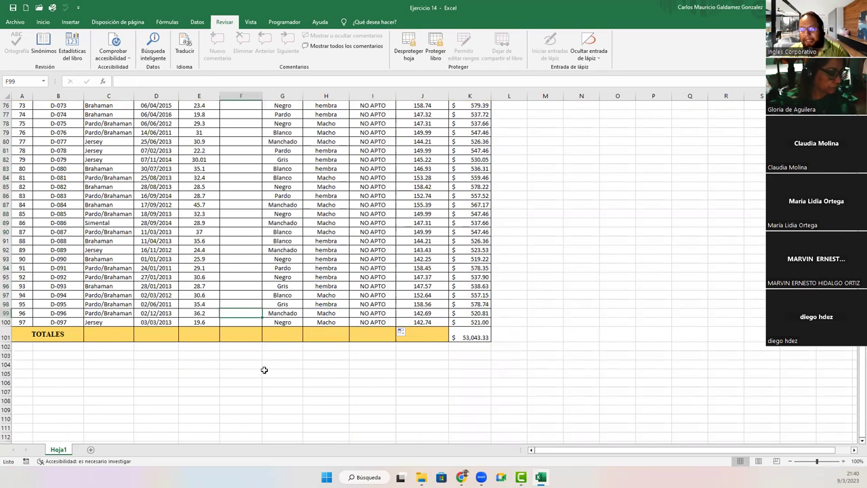
scroll(261, 359, "up", 20)
left_click(234, 155)
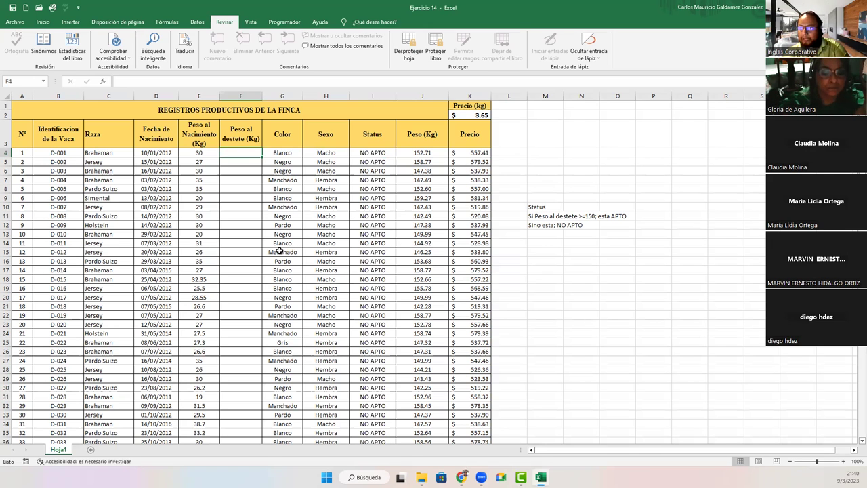
Step: Enter weaning weights 150 and 149 in F4:F5 and check the Status result in I4
key("Return")
key("Up")
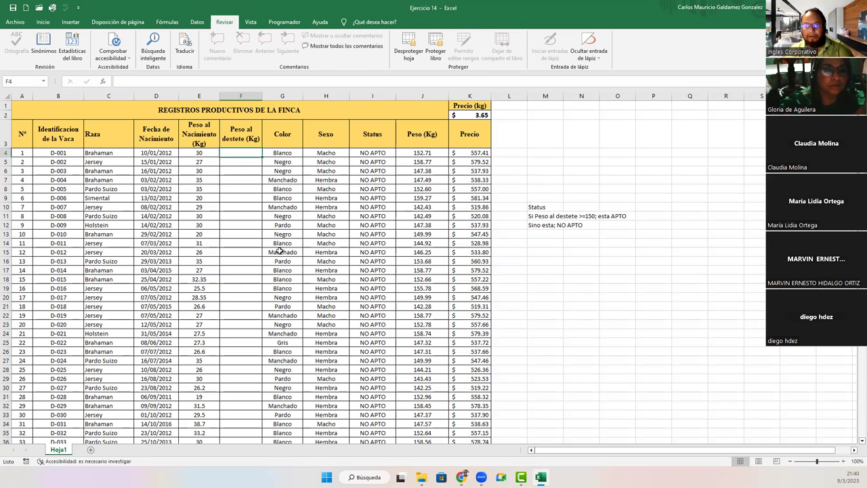
type("15")
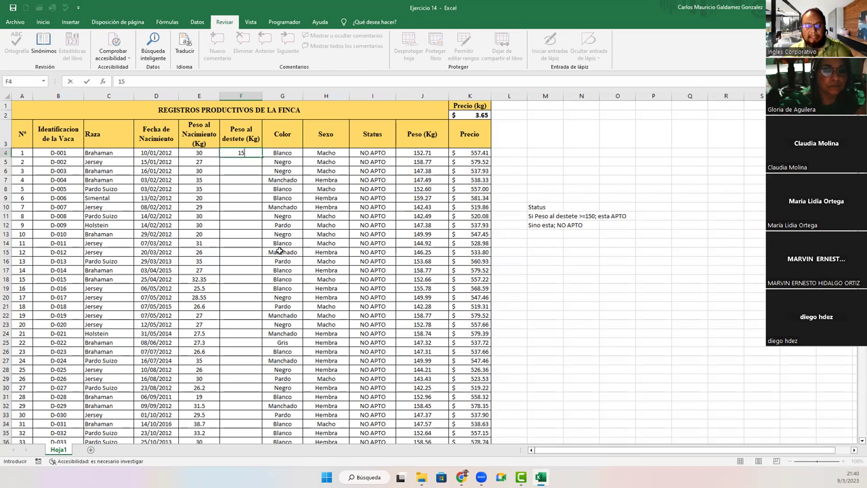
type("0")
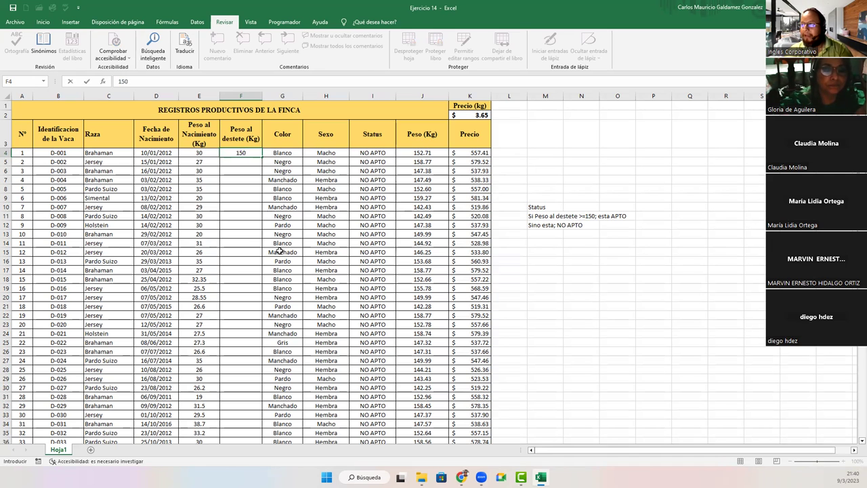
key("Return")
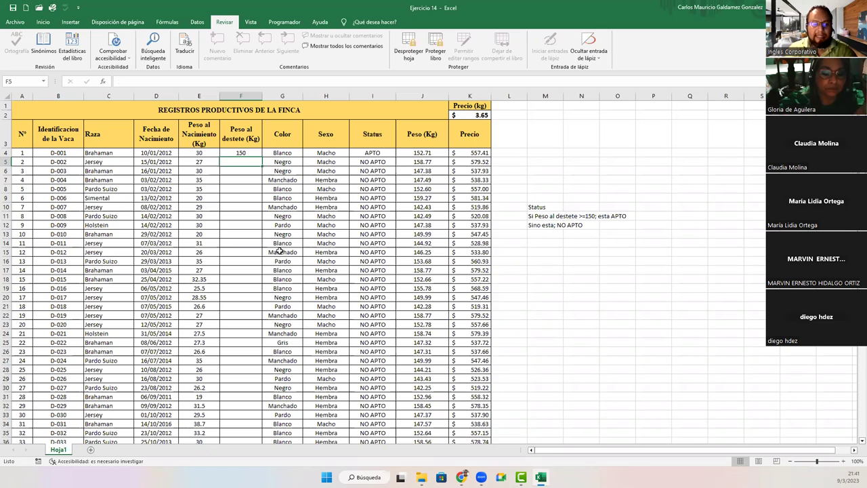
type("149")
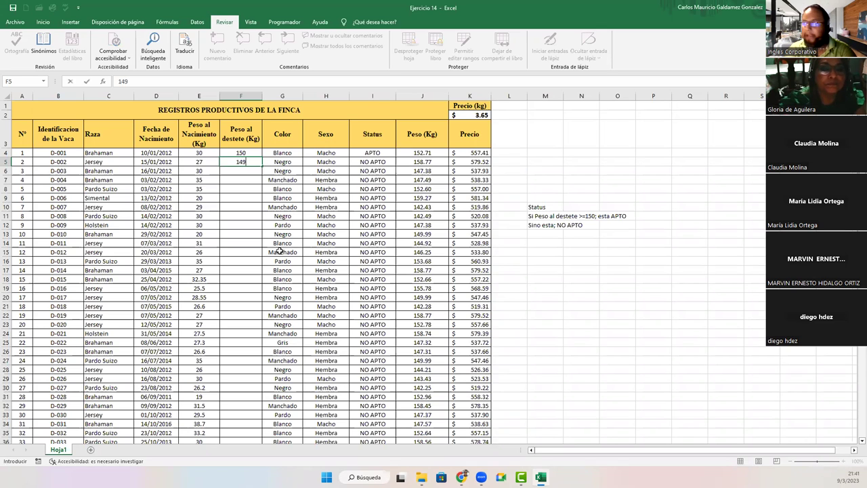
key("Return")
key("Up")
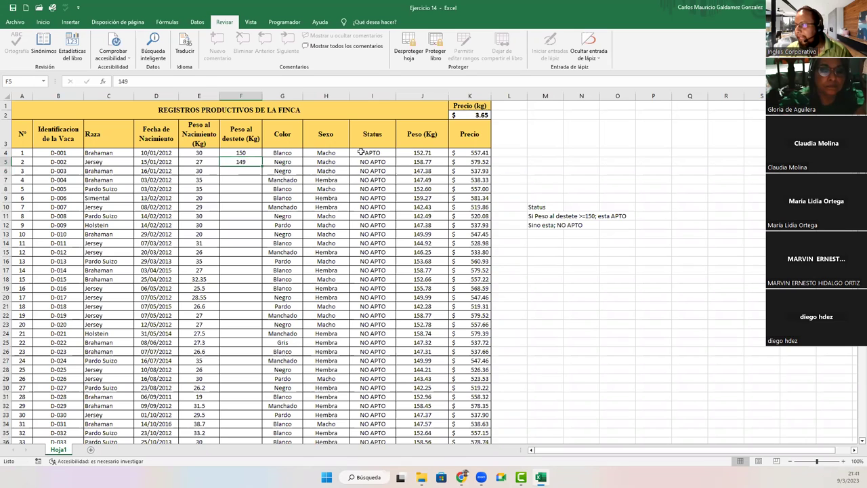
left_click(361, 153)
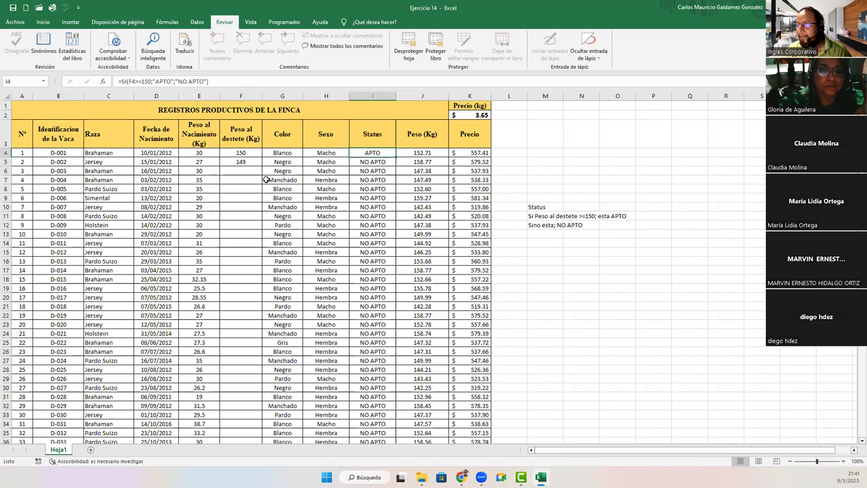
Step: Enter weaning weights 138 and 160 in F6:F7 and select the four Status results
left_click(245, 172)
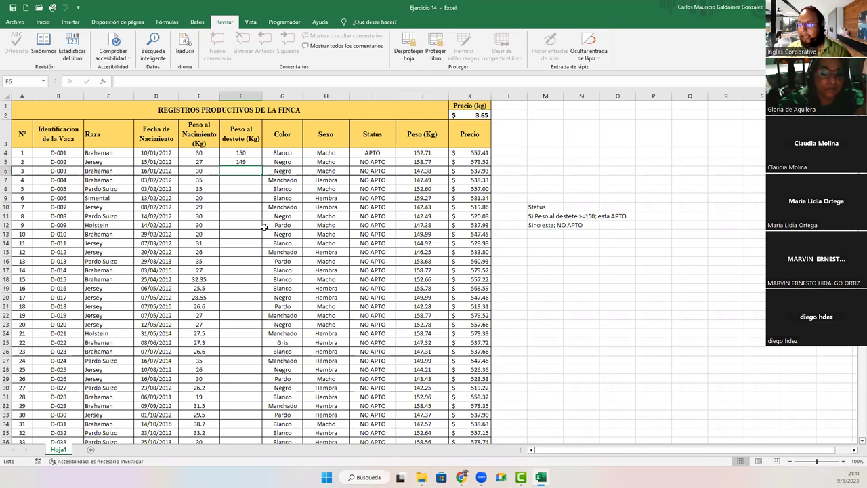
type("138")
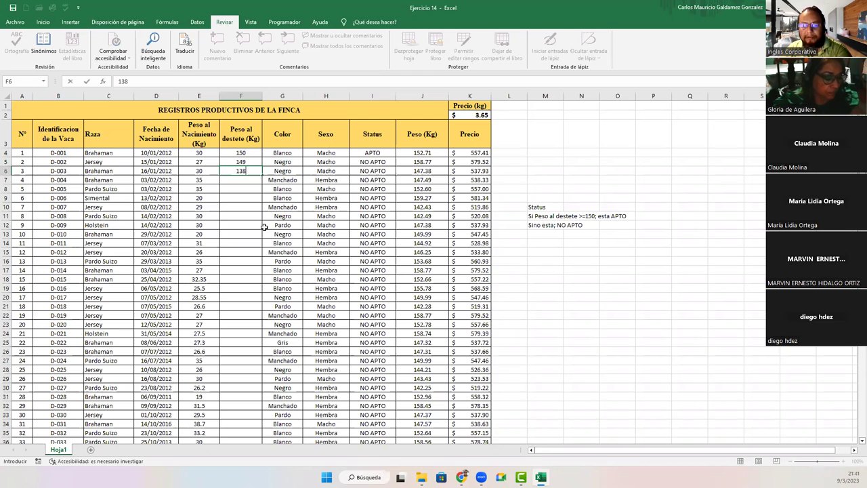
key("Return")
type("160")
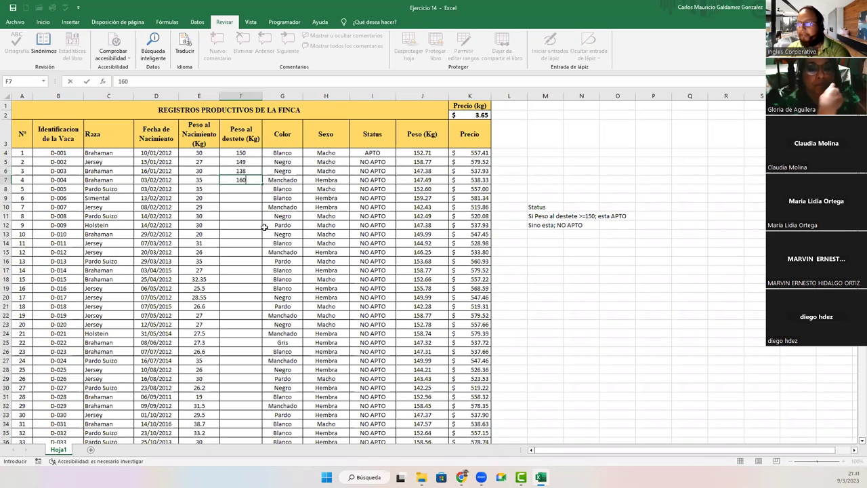
key("Return")
left_click_drag(368, 155, 372, 180)
Step: Test that locked cells G11 and C12 cannot be edited, dismissing the protected-sheet warnings
left_click(277, 216)
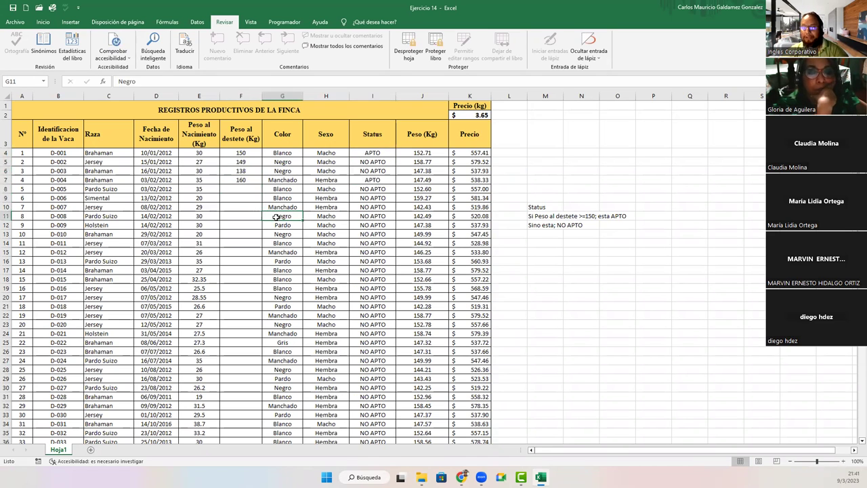
double_click(277, 216)
key("Return")
left_click(108, 225)
double_click(110, 225)
key("Return")
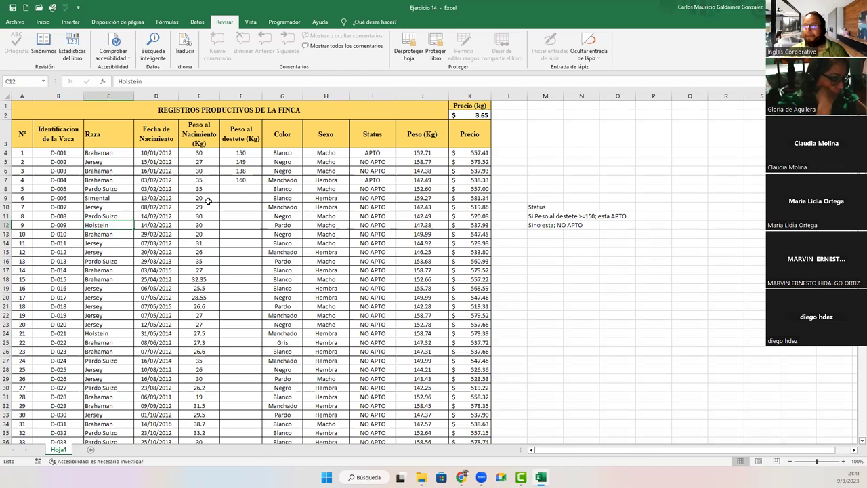
Step: Copy the weaning weights in F4:F7 and paste them into the empty rows below
left_click_drag(230, 154, 237, 179)
key("ctrl+c")
left_click(241, 189)
left_click(238, 226)
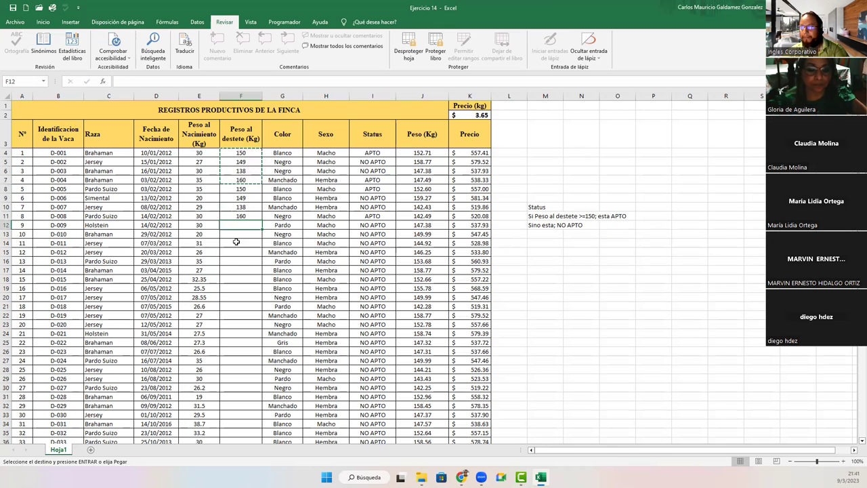
key("ctrl+v")
left_click(230, 262)
key("ctrl+v")
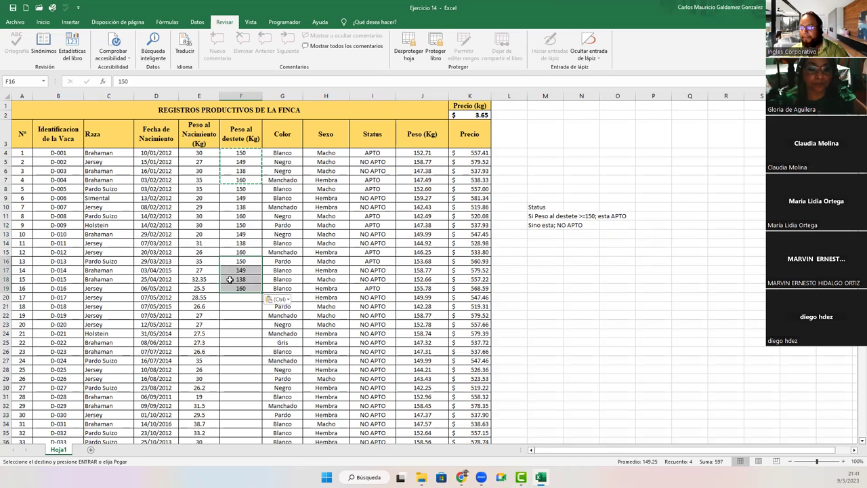
Step: Copy a set of 160/150 weights into F20:F25, dismissing the multiple-selection paste error
left_click(223, 261)
left_click(227, 252, "ctrl")
left_click(225, 225, "ctrl")
left_click(223, 216, "ctrl")
left_click(223, 188, "ctrl")
left_click(223, 180, "ctrl")
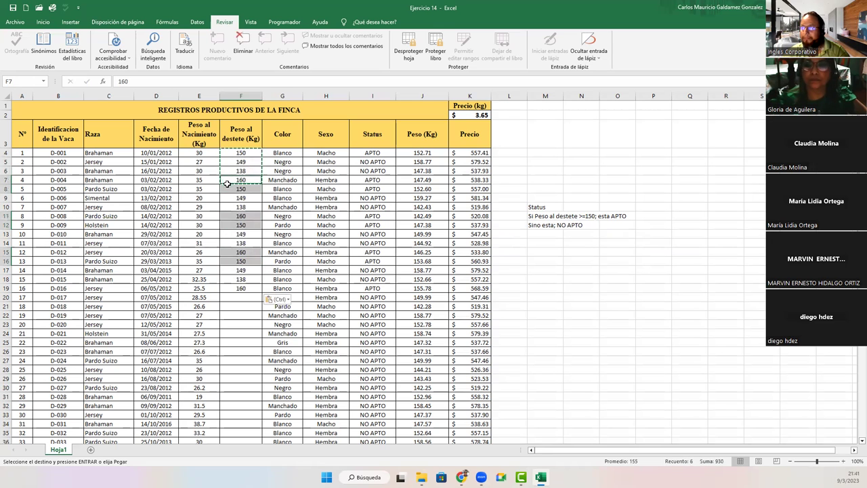
key("ctrl+c")
left_click(241, 297)
key("ctrl+v")
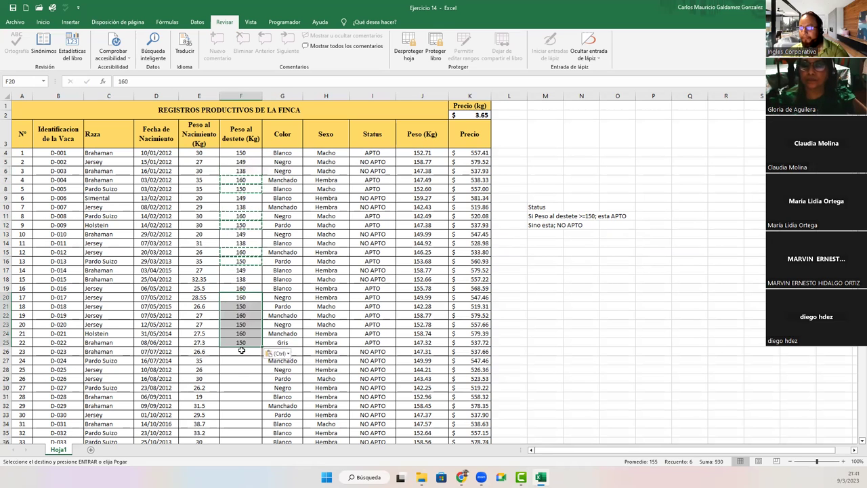
left_click(240, 351, "ctrl")
key("ctrl+v")
left_click(437, 262)
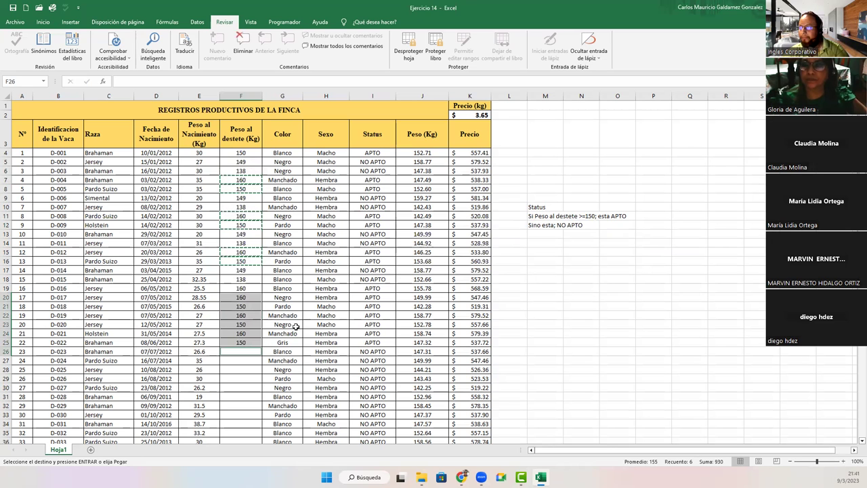
Step: Paste the F20:F25 weights into F26:F31, F32:F37, F38:F43 and F44:F49
left_click_drag(233, 293, 232, 344)
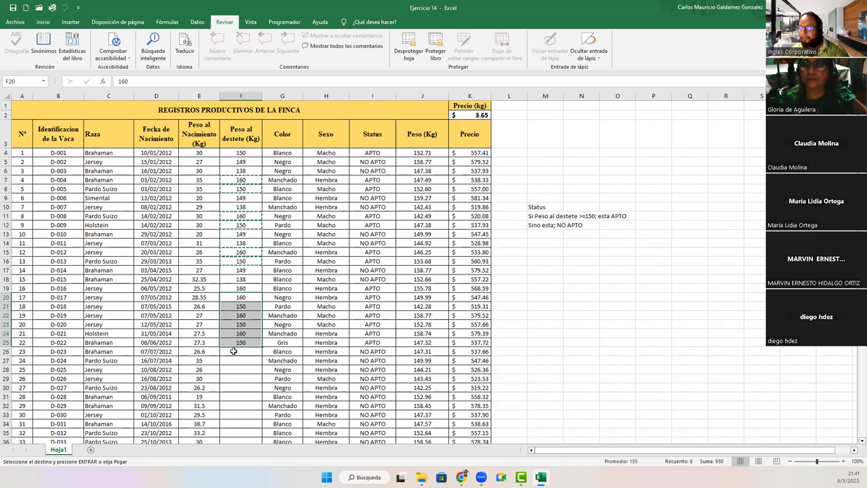
left_click(233, 351)
key("ctrl+v")
left_click_drag(232, 296, 232, 342)
key("ctrl+c")
left_click(238, 404)
key("ctrl+v")
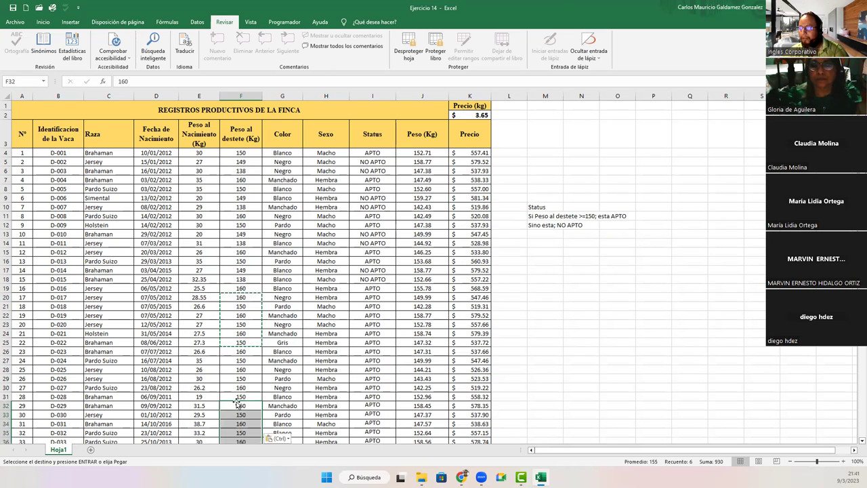
scroll(238, 352, "down", 5)
left_click(236, 307)
key("ctrl+v")
left_click(232, 358)
key("ctrl+v")
Step: Continue pasting the weights into F48:F53, F56:F61, F62:F67 and F68:F73
left_click(229, 410)
key("ctrl+v")
left_click(229, 393)
key("ctrl+v")
scroll(230, 398, "down", 5)
scroll(231, 366, "down", 1)
left_click_drag(236, 330, 235, 409)
key("ctrl+v")
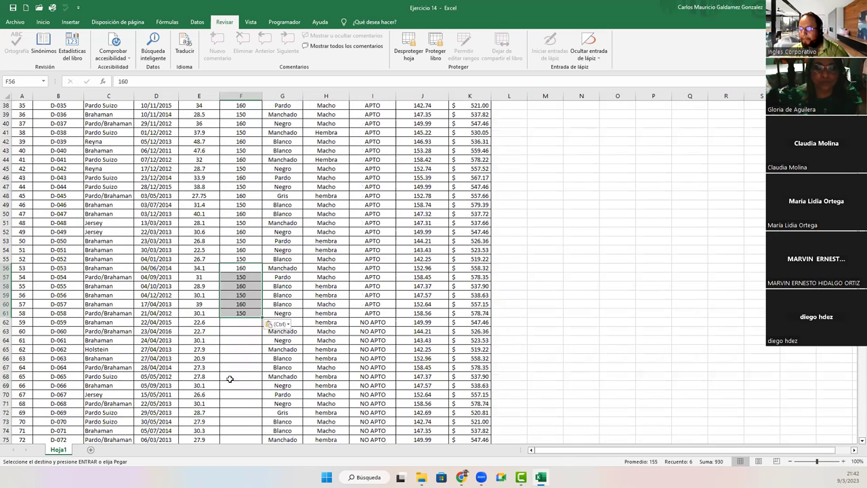
left_click(228, 324)
key("ctrl+v")
left_click(235, 377)
key("ctrl+v")
Step: Finish pasting the weights into F74:F79, F80:F85, F86:F91 and F92:F97
left_click(234, 430)
key("ctrl+v")
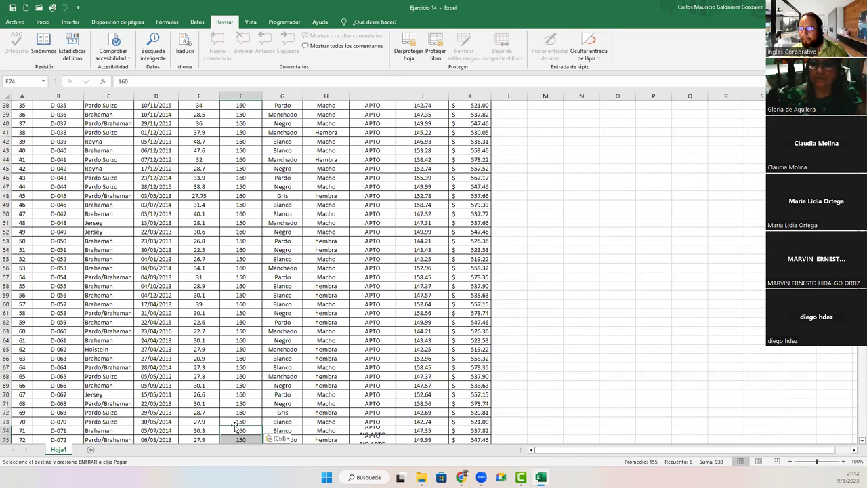
left_click(235, 349)
key("ctrl+v")
scroll(232, 338, "down", 5)
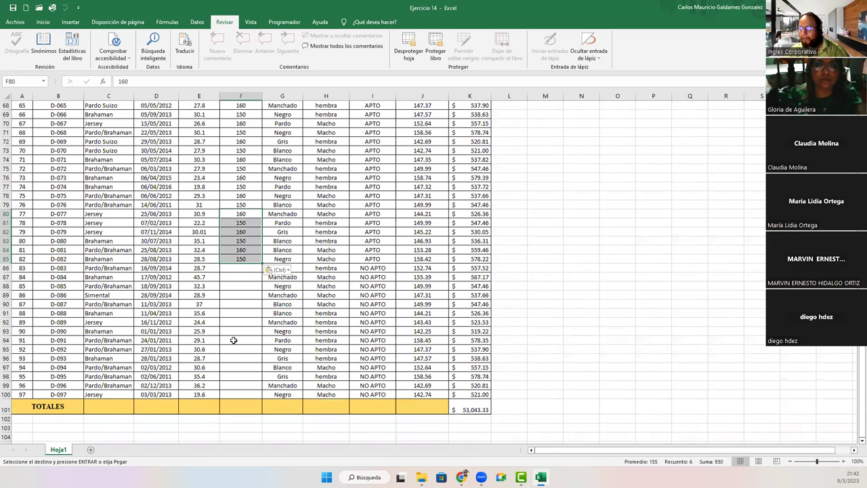
left_click(238, 270)
key("ctrl+v")
left_click(235, 323)
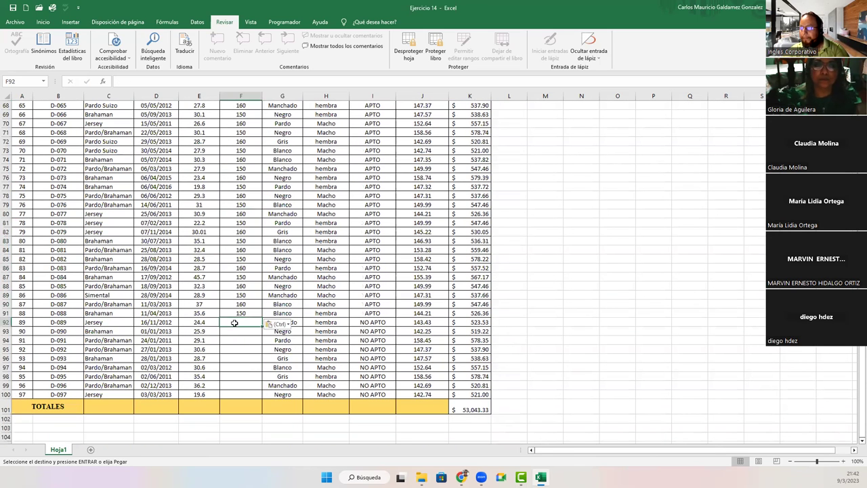
key("ctrl+v")
key("shift+Down")
key("shift+Down")
key("shift+Down")
left_click_drag(235, 332, 237, 340)
scroll(262, 346, "up", 5)
scroll(257, 338, "up", 5)
Step: Change the weight in F60 to 145 and in F43 to 135
left_click(236, 306)
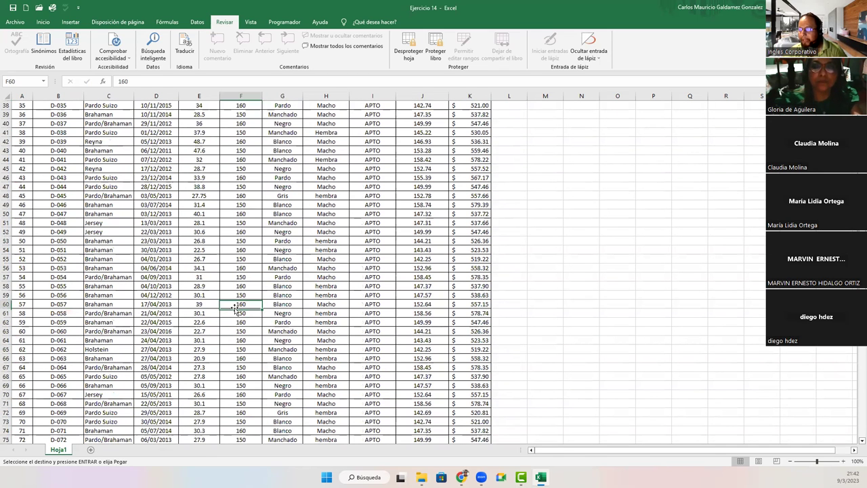
type("145")
key("Return")
left_click(237, 149)
type("135")
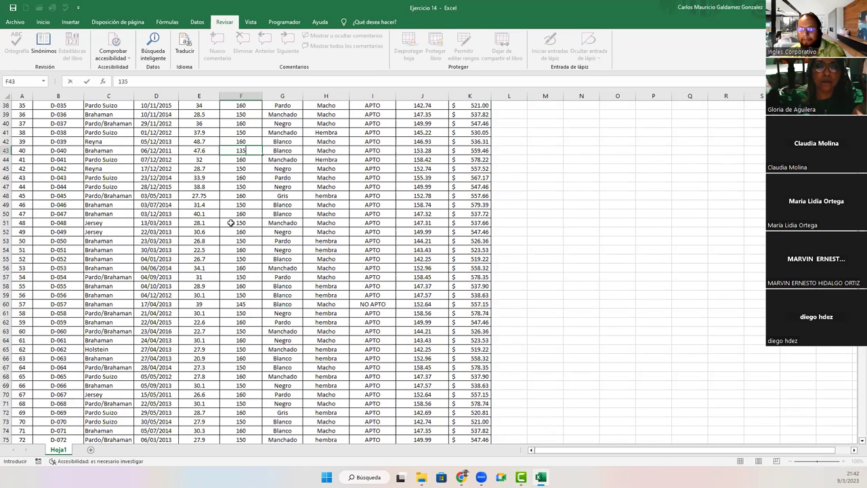
key("Return")
scroll(256, 286, "up", 12)
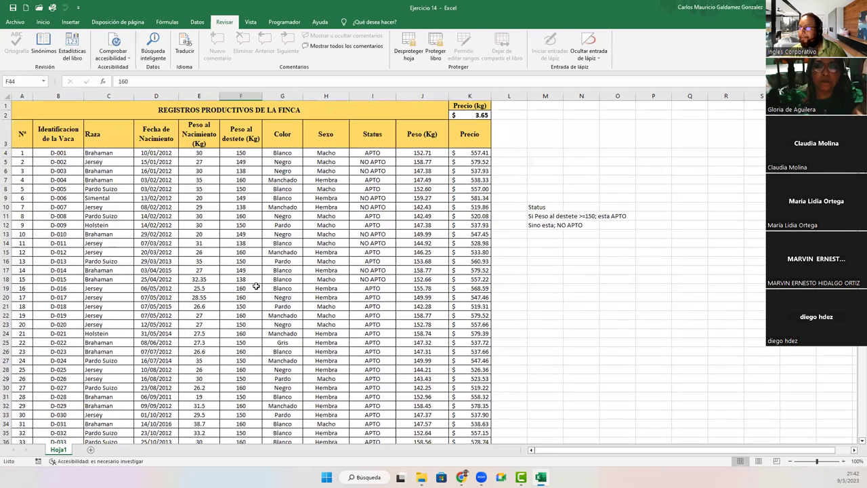
left_click(228, 152)
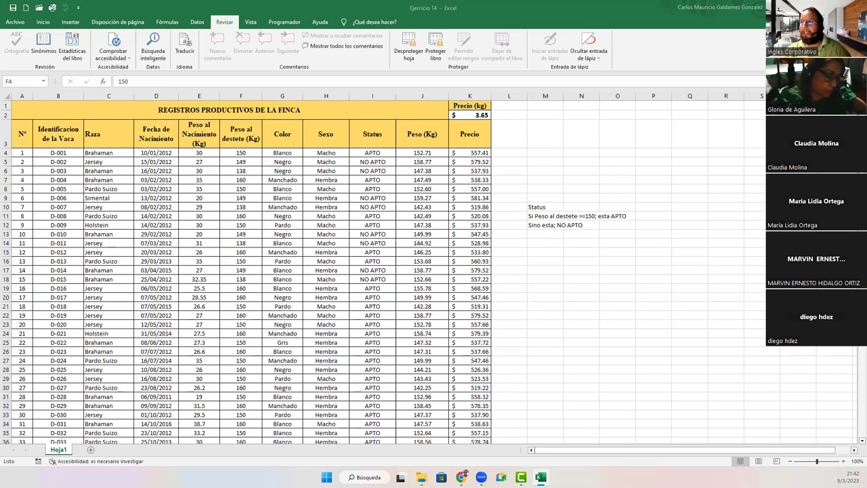
left_click(236, 152)
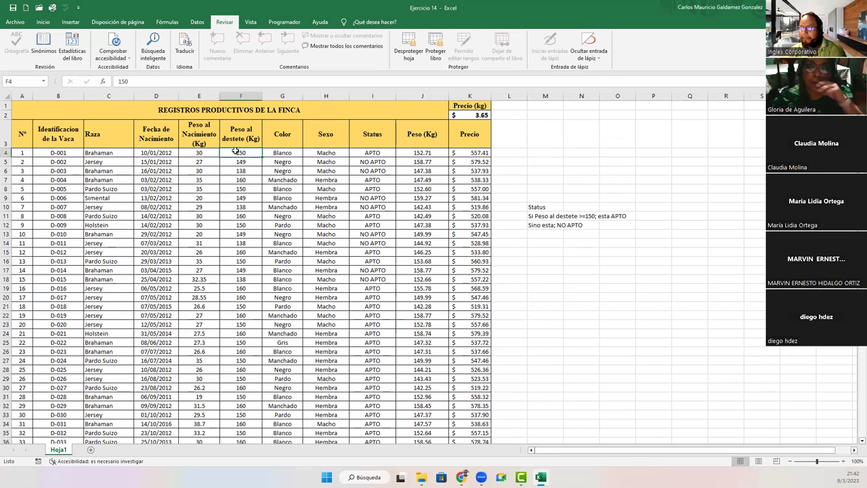
left_click_drag(236, 151, 228, 254)
left_click(228, 283)
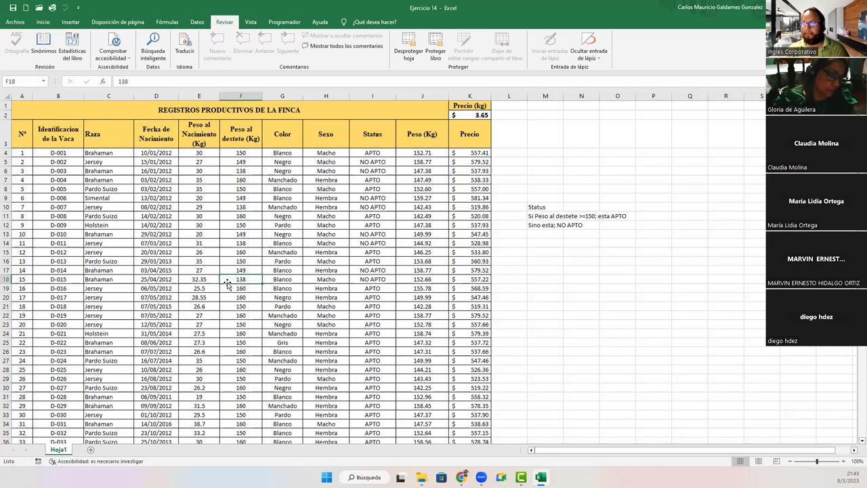
left_click(234, 154)
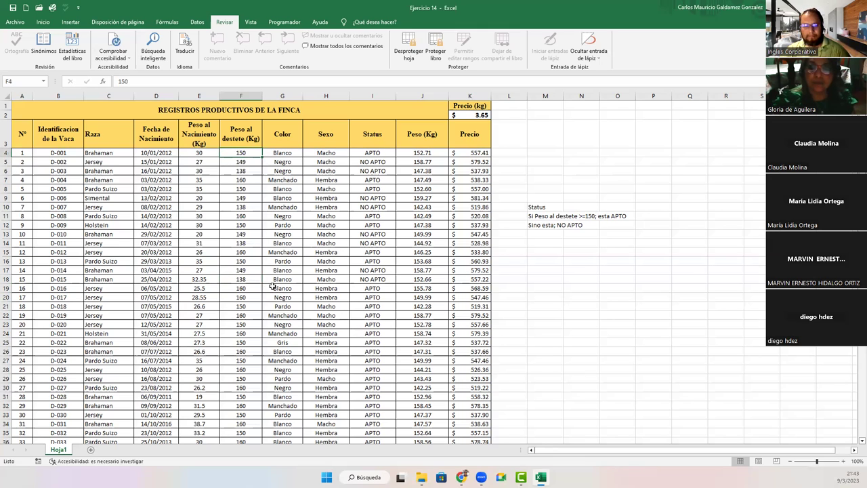
left_click(530, 209)
left_click(251, 269)
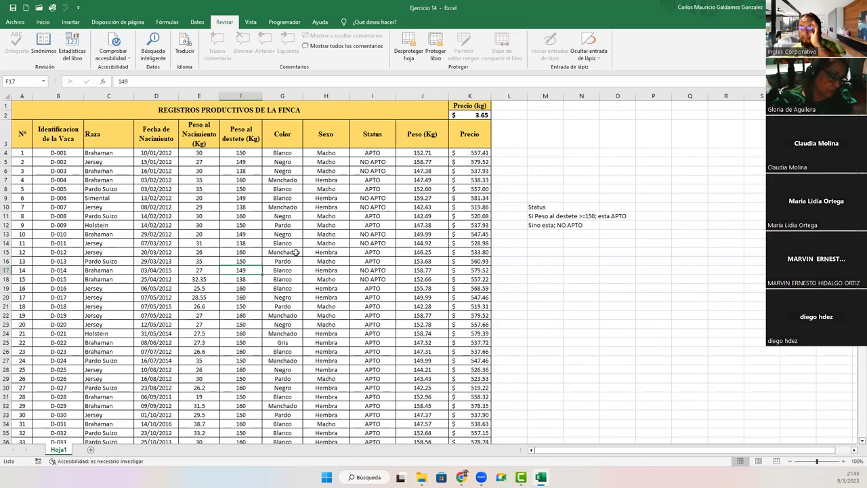
left_click(417, 153)
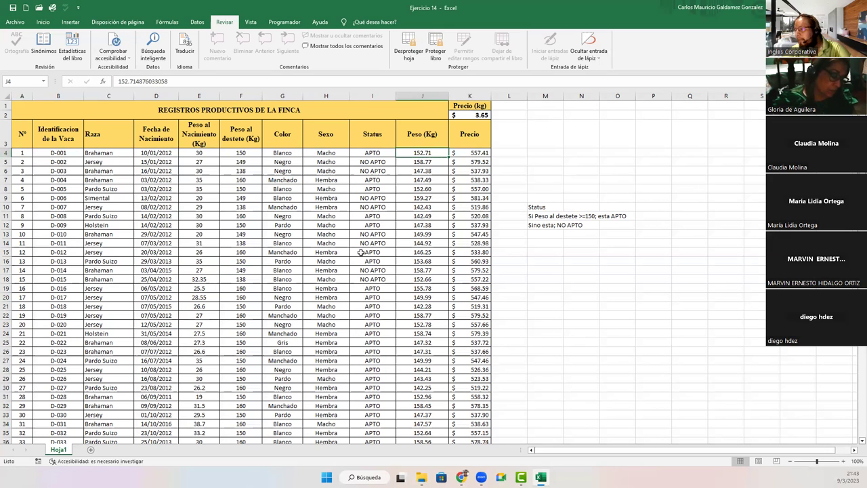
left_click(243, 152)
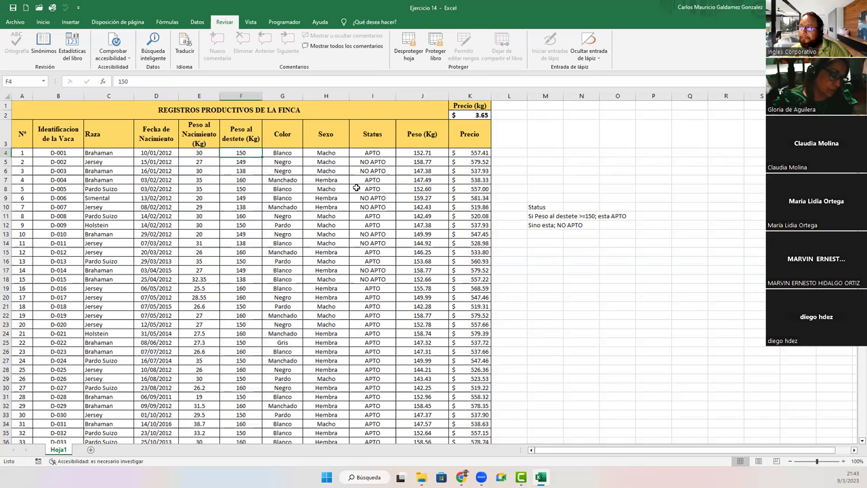
left_click(476, 154)
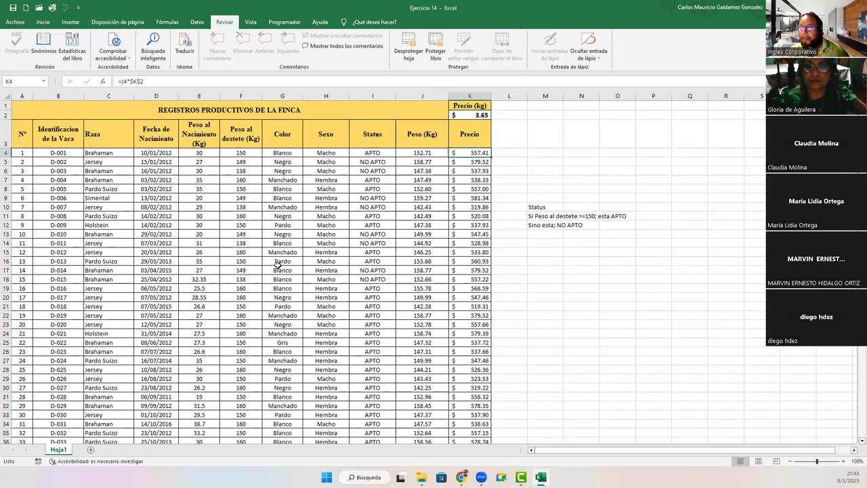
left_click(229, 152)
left_click_drag(229, 193, 246, 412)
left_click(238, 397)
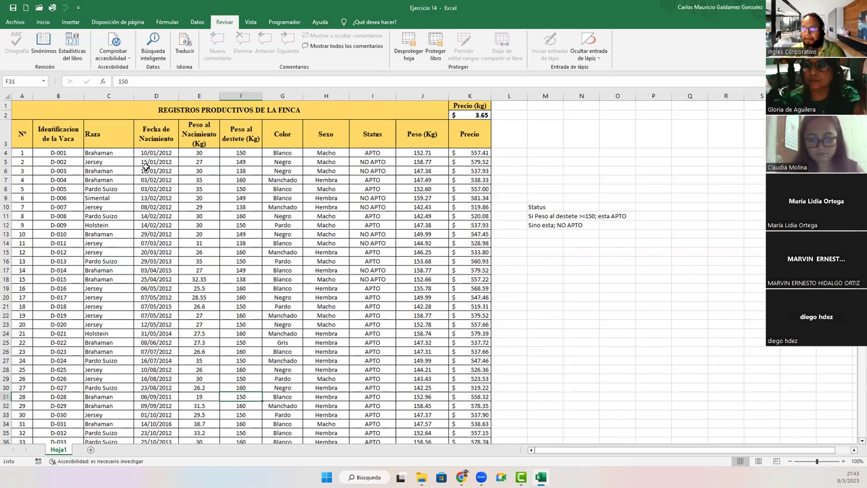
left_click_drag(144, 153, 148, 328)
left_click(157, 337)
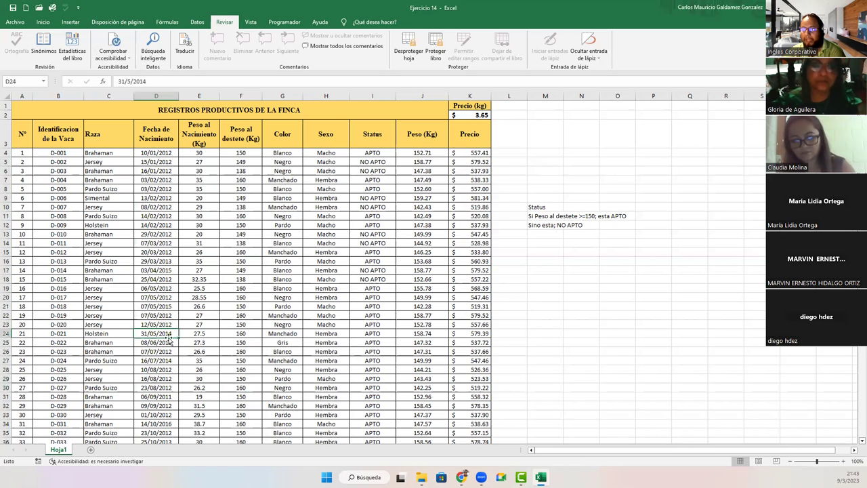
left_click_drag(191, 153, 193, 359)
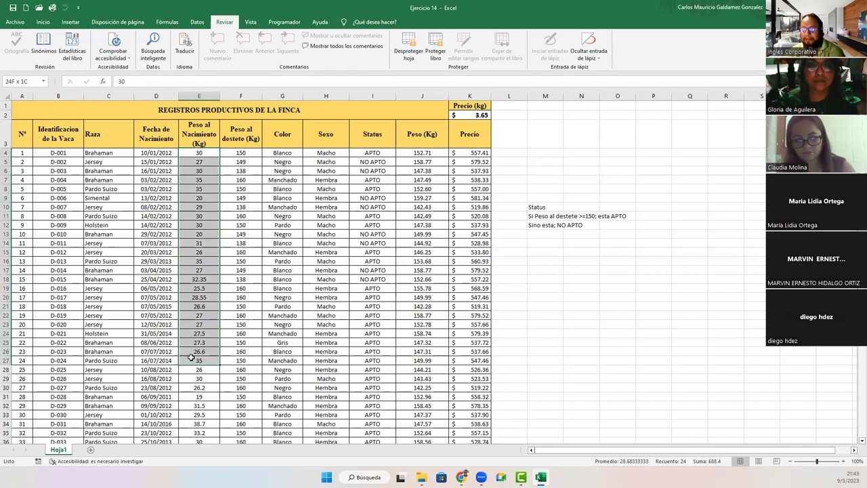
left_click_drag(233, 153, 247, 381)
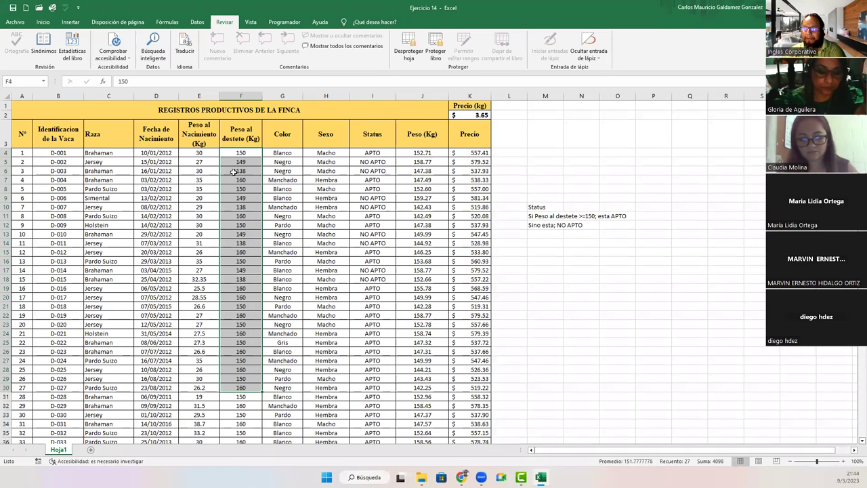
Step: Select the Status results I5:I25, inspect the I4 formula, then go to the File page
left_click(233, 171)
left_click_drag(361, 161, 367, 342)
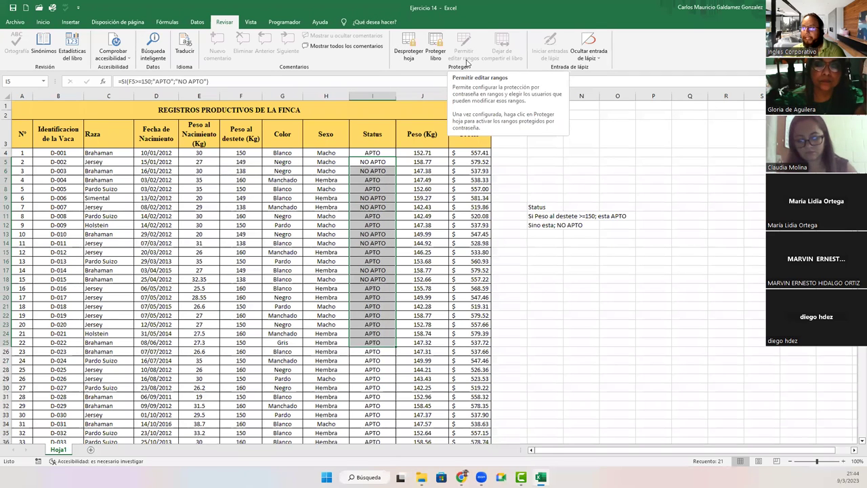
left_click(240, 198)
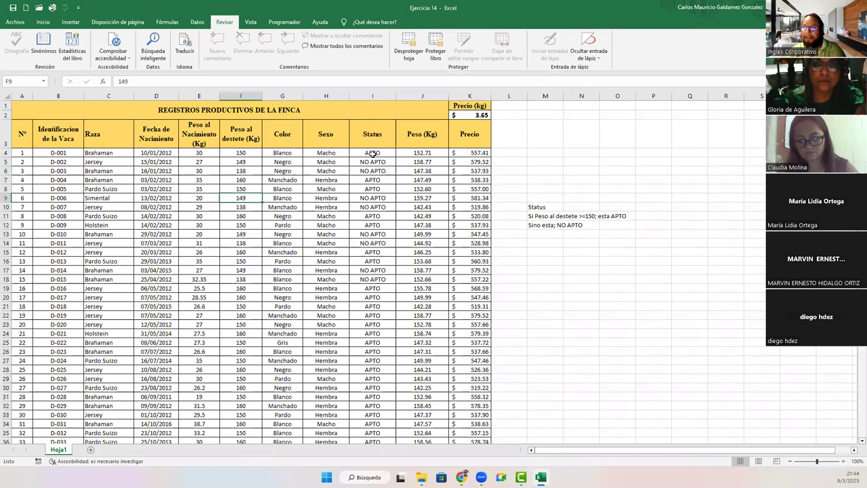
left_click(373, 154)
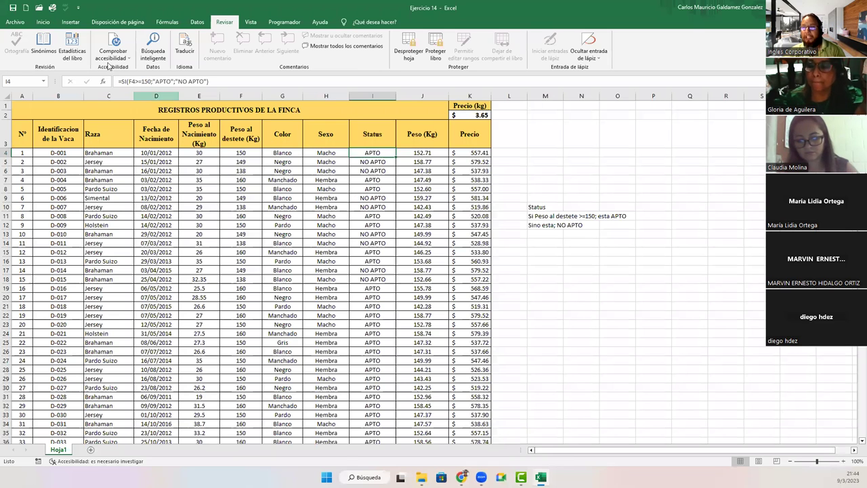
left_click(13, 22)
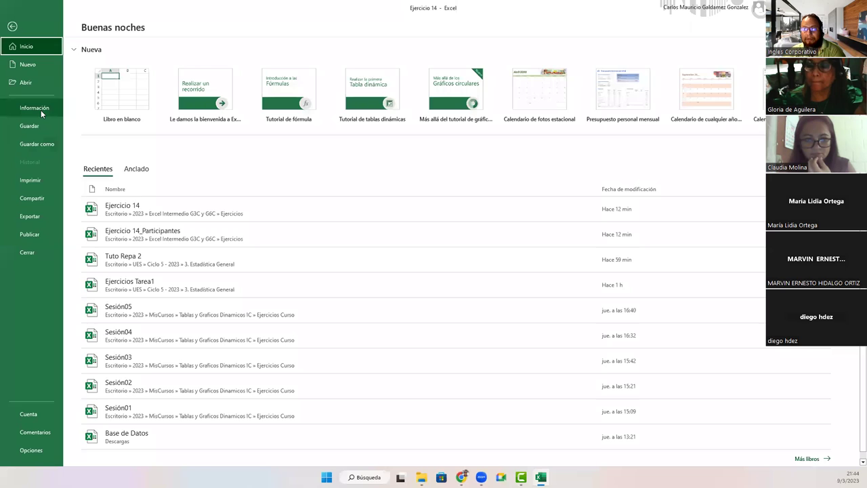
Step: Unprotect Hoja1 from the Info page by entering the sheet password, then return to the sheet
left_click(40, 110)
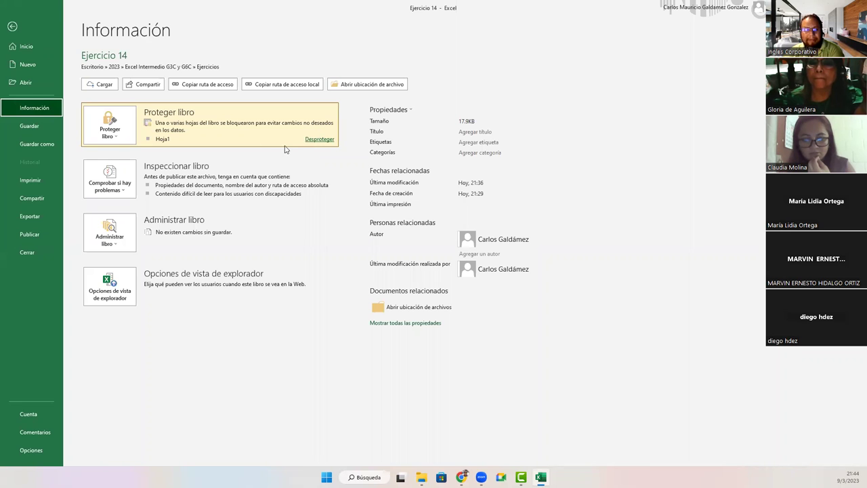
left_click(320, 139)
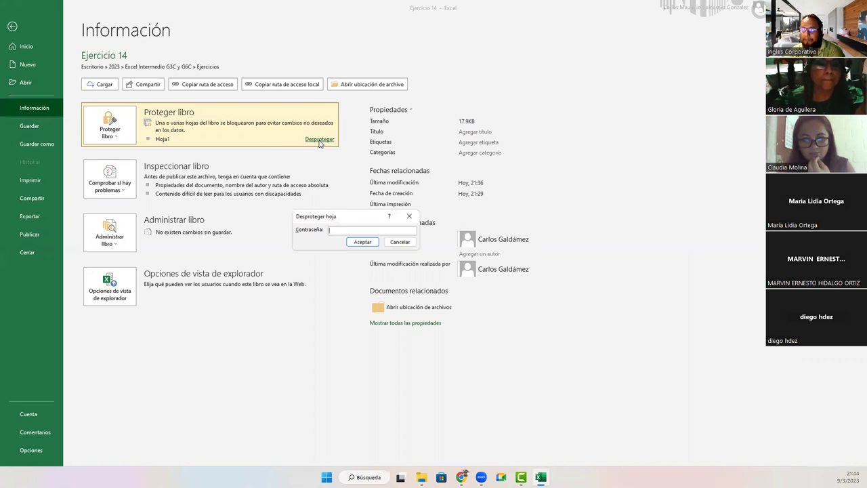
type("123456")
key("Return")
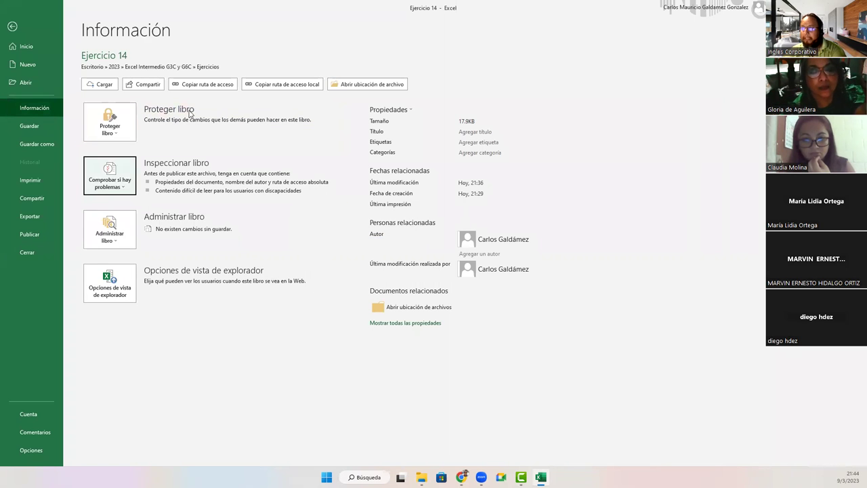
left_click(133, 132)
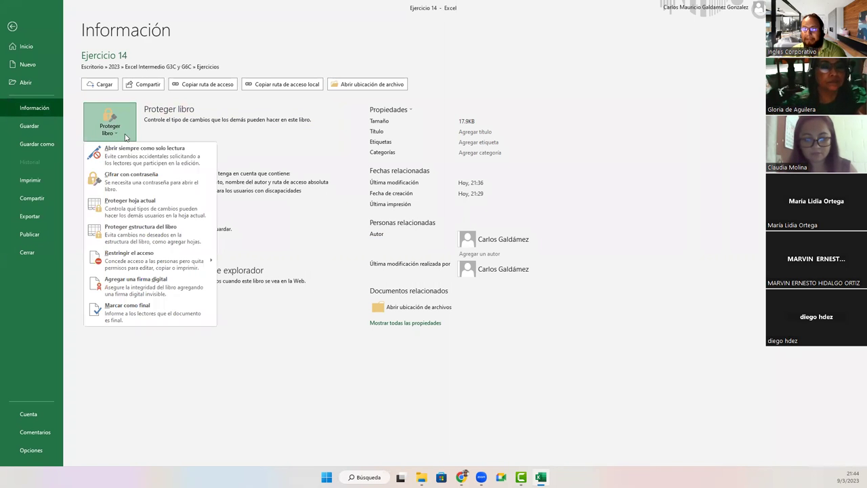
key("Escape")
key("Escape")
left_click(233, 233)
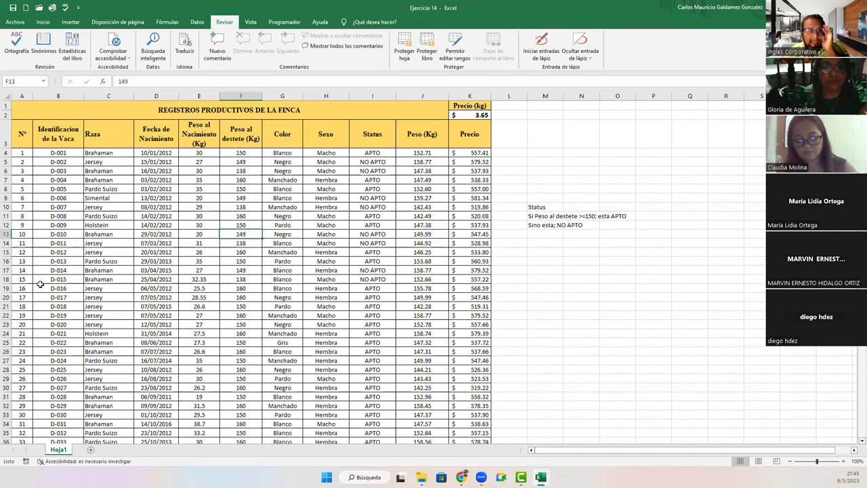
Step: Select cells C15, F4:I22, G16 and C8 on the Home tab, then go to File
left_click(112, 251)
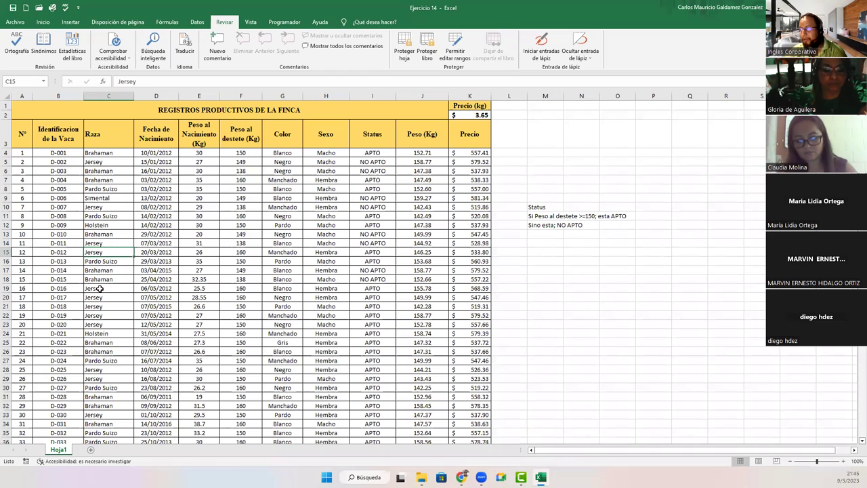
left_click(42, 21)
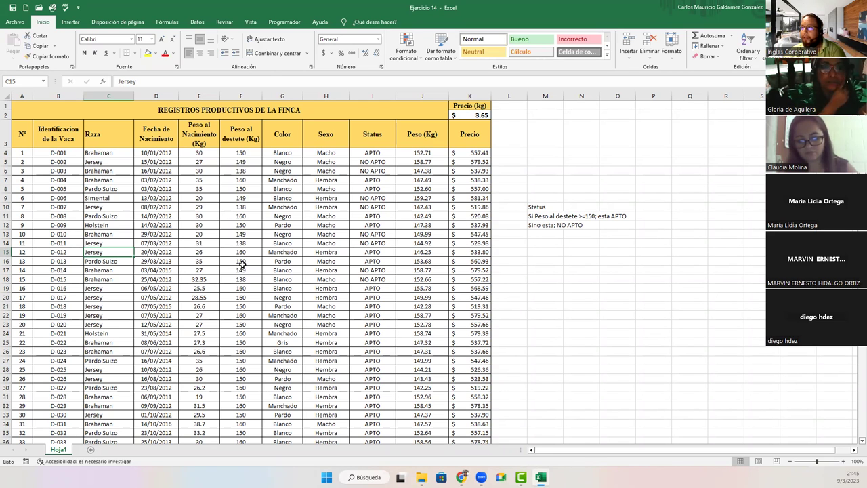
left_click_drag(242, 153, 372, 315)
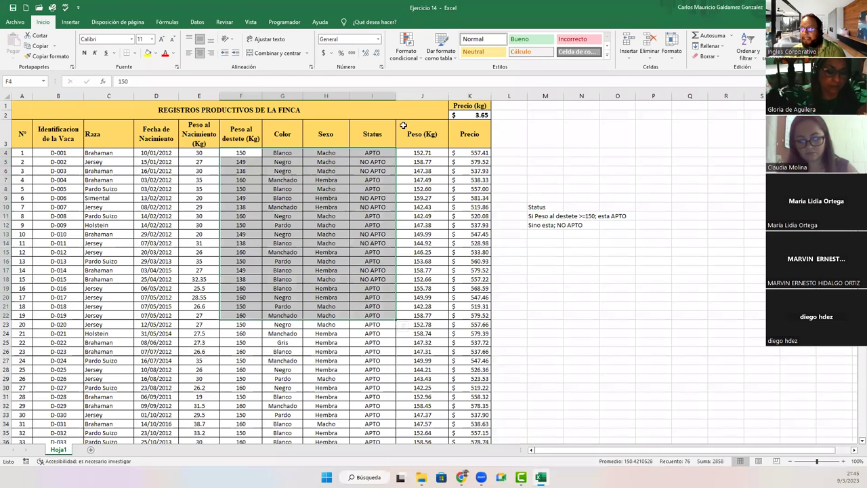
left_click(295, 261)
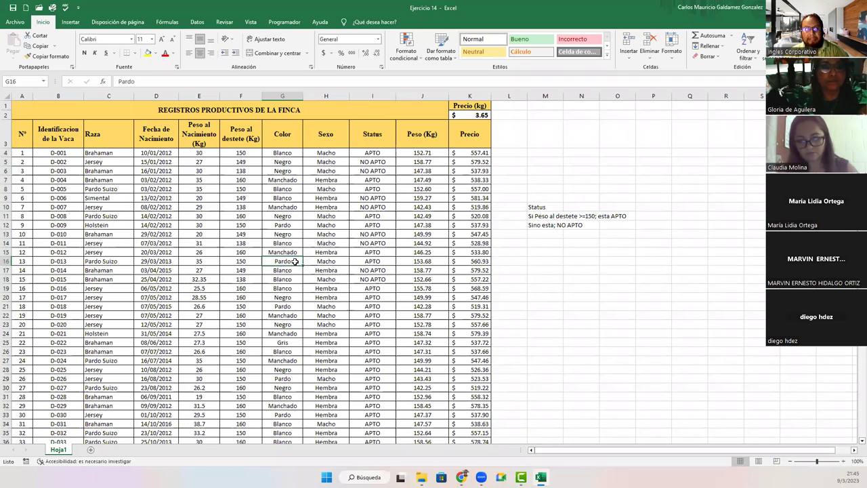
left_click(95, 188)
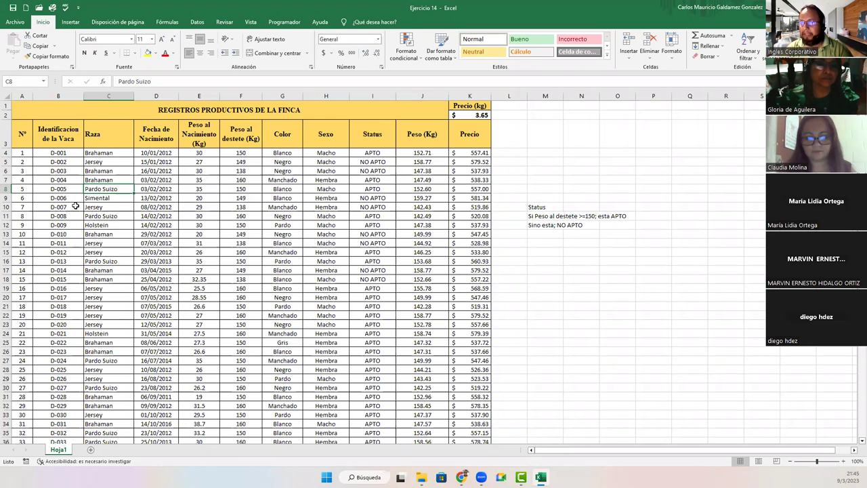
left_click(15, 22)
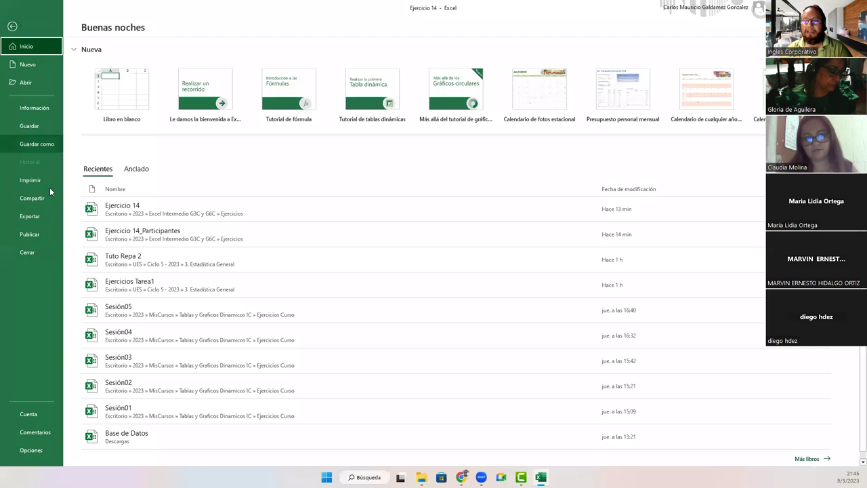
Step: Encrypt Ejercicio 14 with a confirmed opening password, save it, and go back to the sheet
left_click(49, 110)
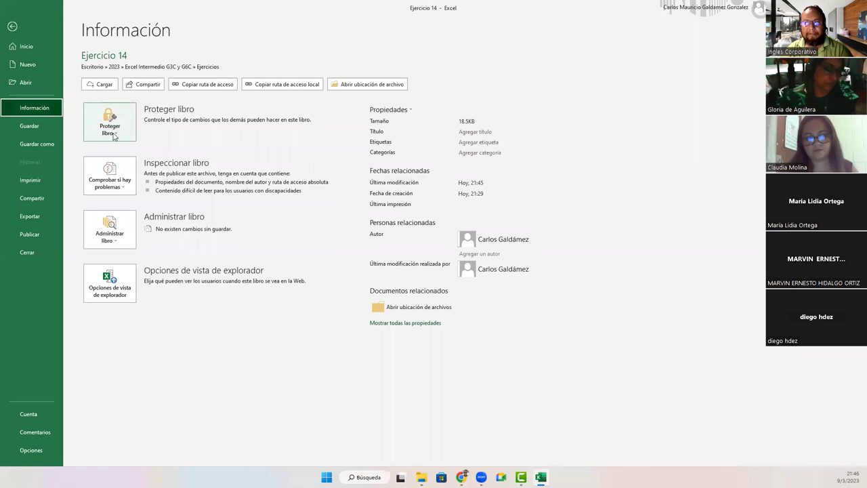
left_click(118, 136)
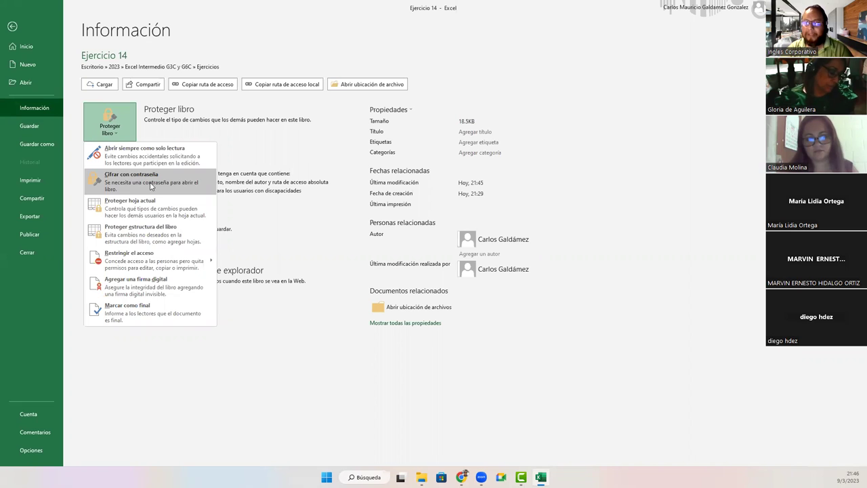
left_click(150, 186)
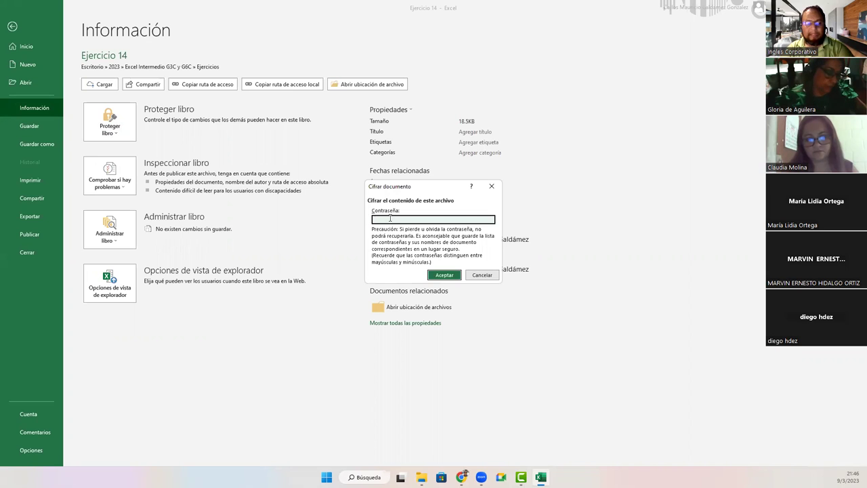
type("123456")
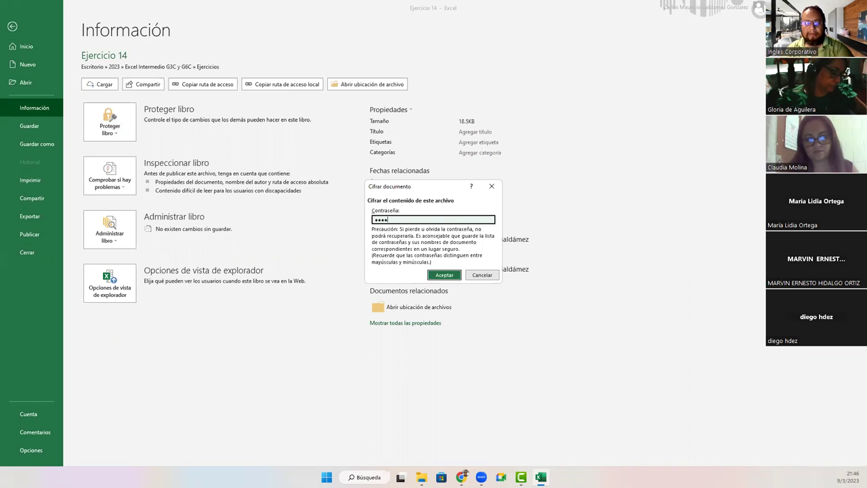
left_click(444, 275)
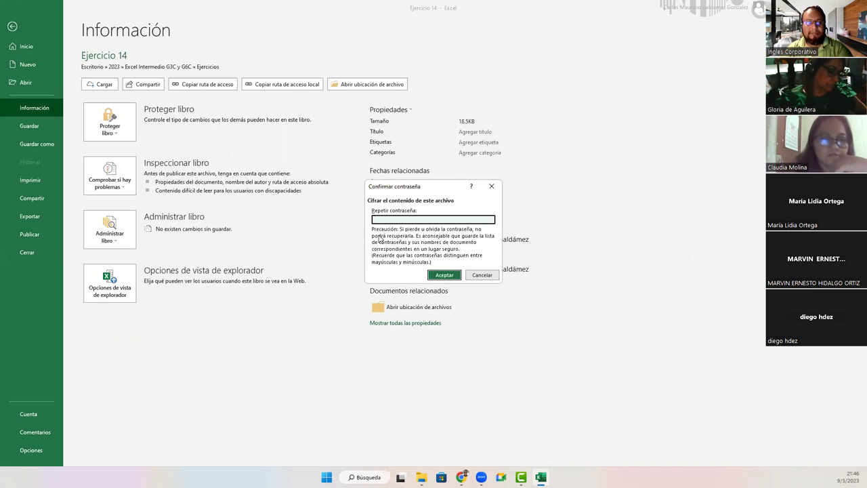
type("123456")
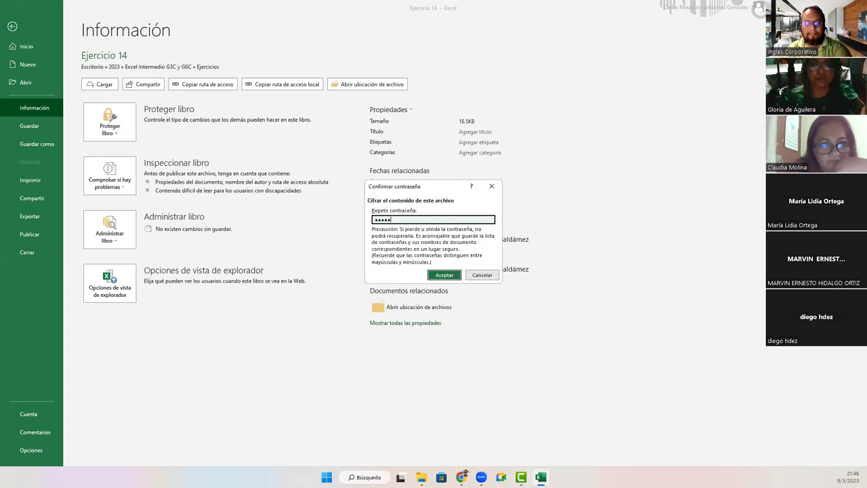
left_click(444, 275)
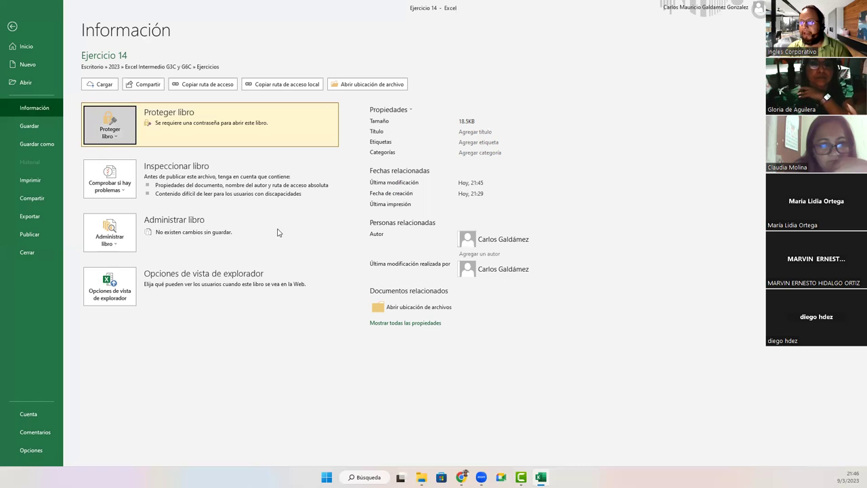
left_click(36, 125)
left_click(132, 197)
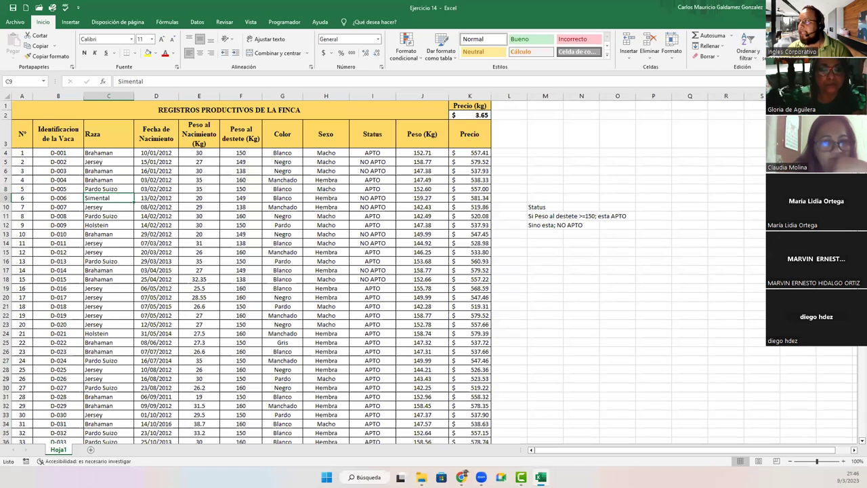
Step: Switch to the Ejercicios folder in File Explorer and open Ejercicio 14
key("alt+Tab")
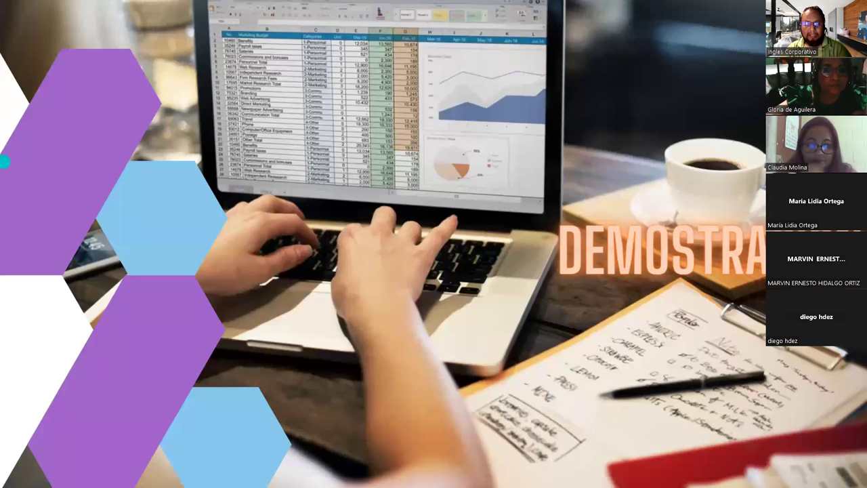
key("alt+Tab")
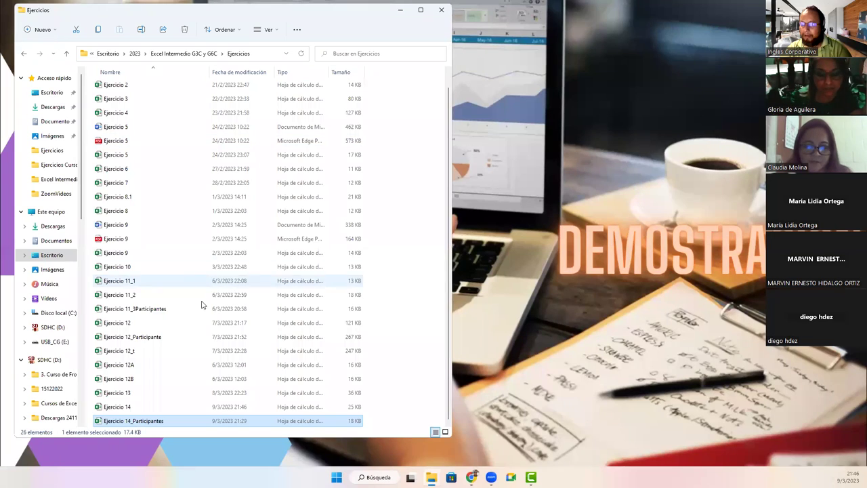
double_click(129, 408)
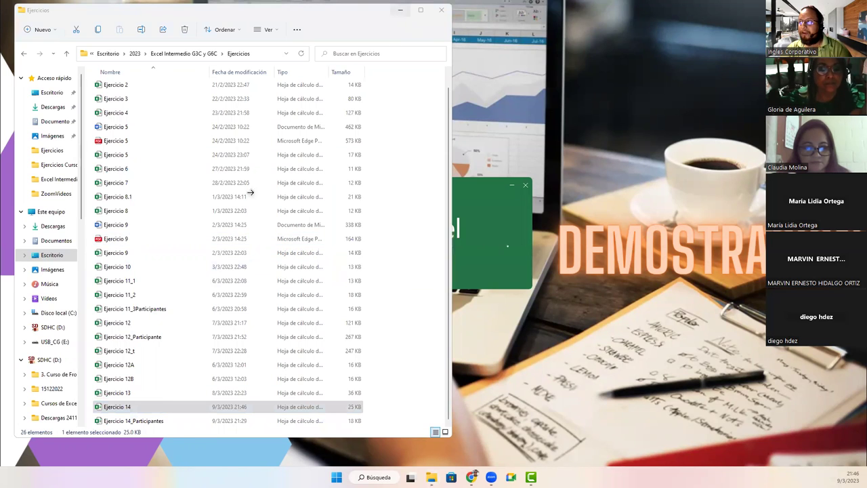
key("alt+Tab")
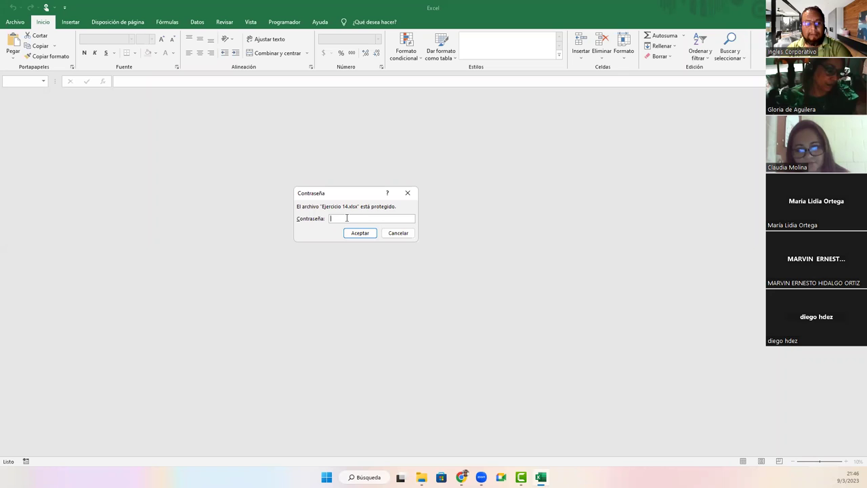
Step: After a rejected password, reopen Ejercicio 14 from Recent and enter the correct password
type("•••••")
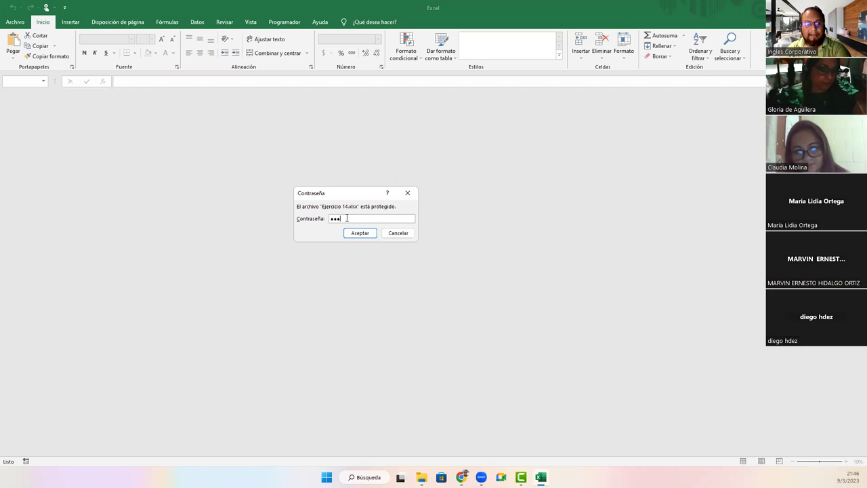
key("Return")
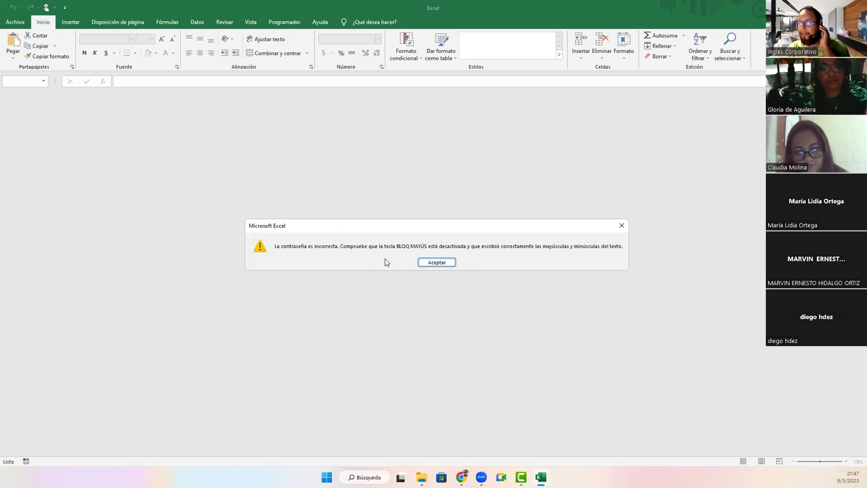
left_click(434, 264)
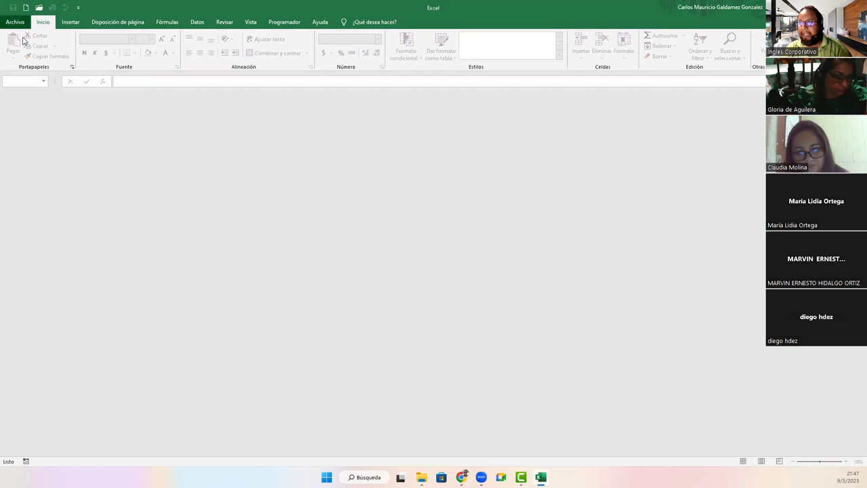
left_click(15, 22)
left_click(154, 215)
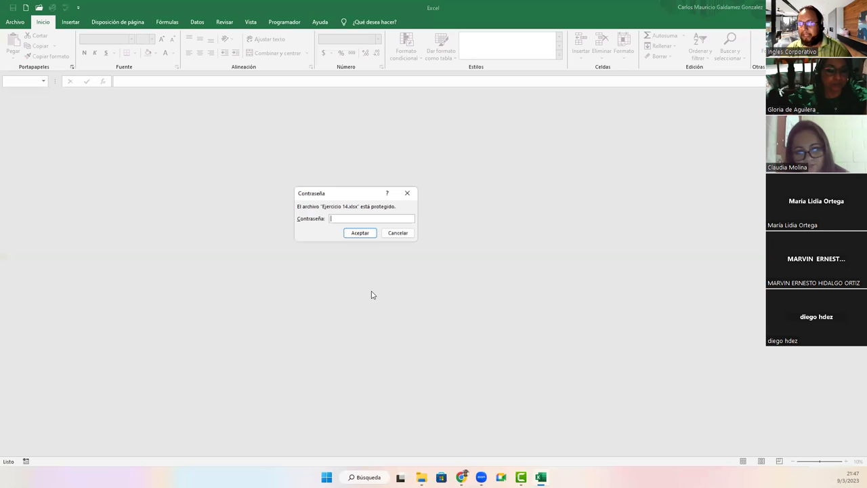
type("123456")
key("Return")
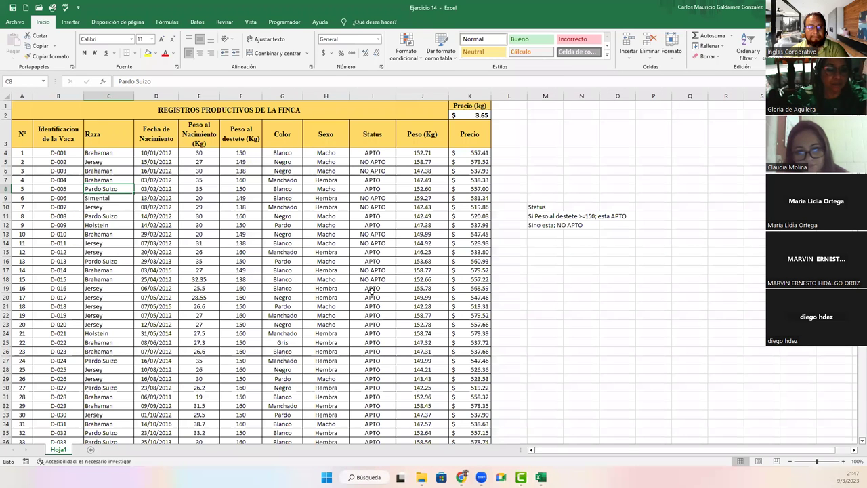
Step: Select cell E15 and switch to the Review tab of the ribbon
left_click(198, 251)
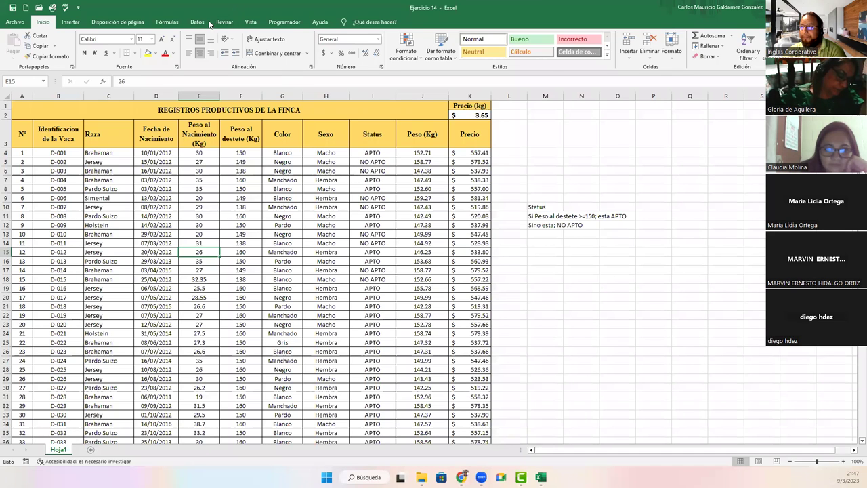
left_click(208, 23)
left_click(224, 22)
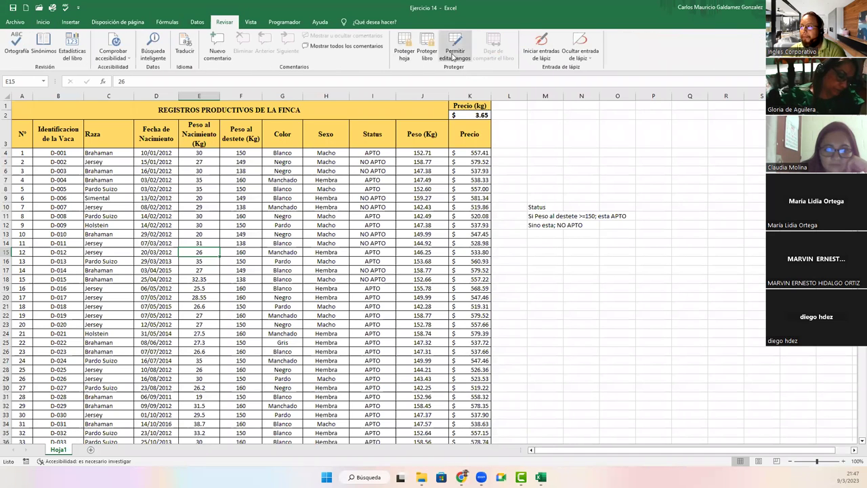
left_click(454, 57)
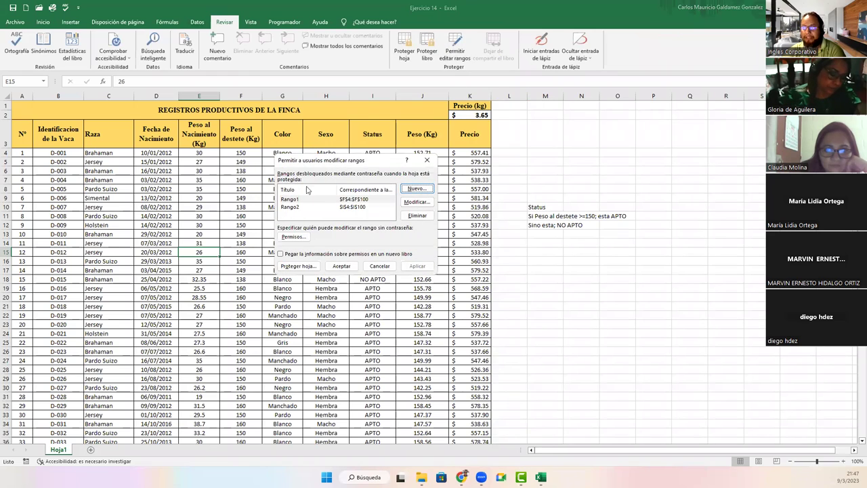
left_click(294, 201)
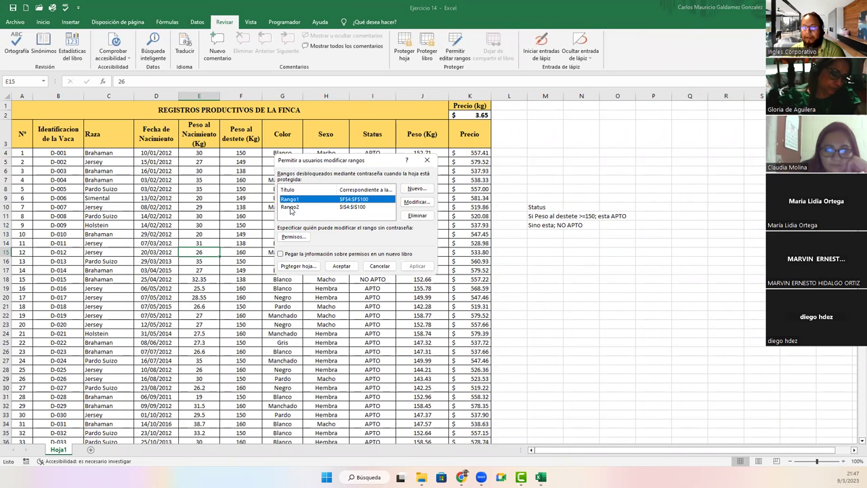
left_click(289, 207)
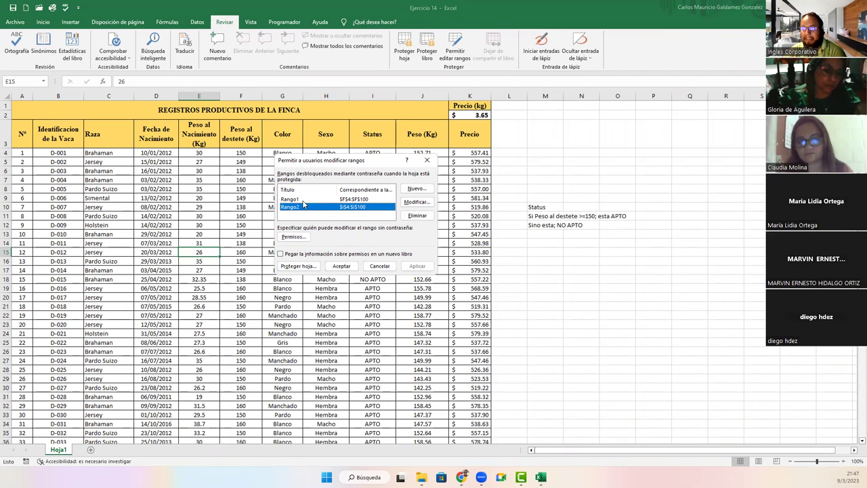
left_click(290, 199)
left_click(375, 267)
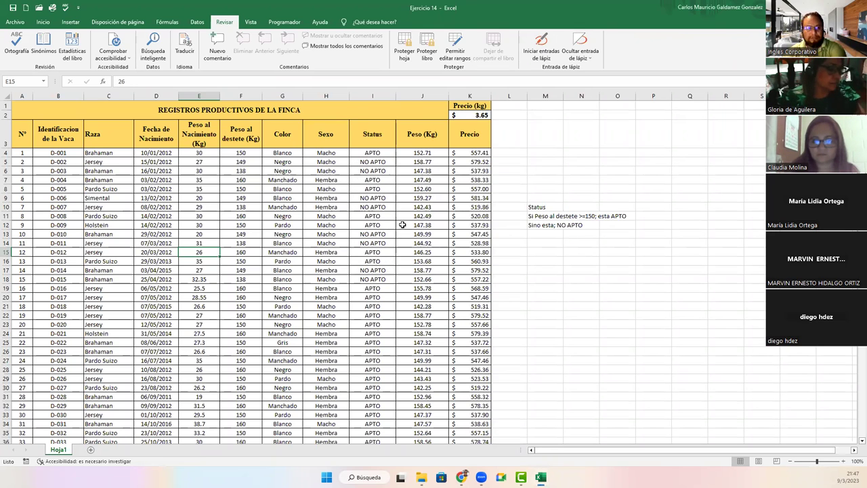
Step: Check the Encrypt with Password dialog under File > Info > Protect Workbook, then close it
left_click(14, 23)
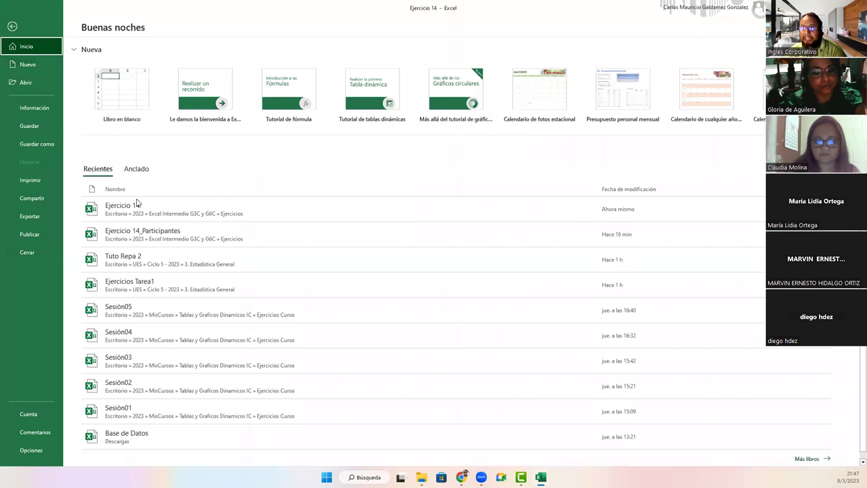
left_click(41, 111)
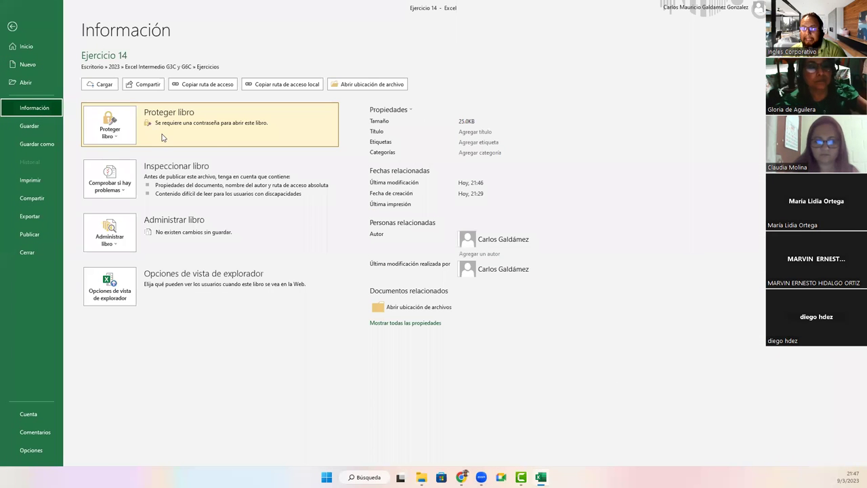
left_click(125, 136)
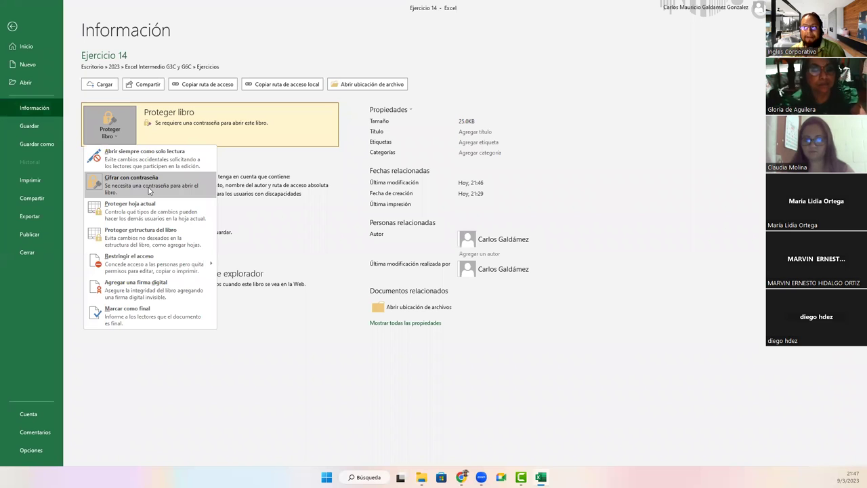
left_click(149, 190)
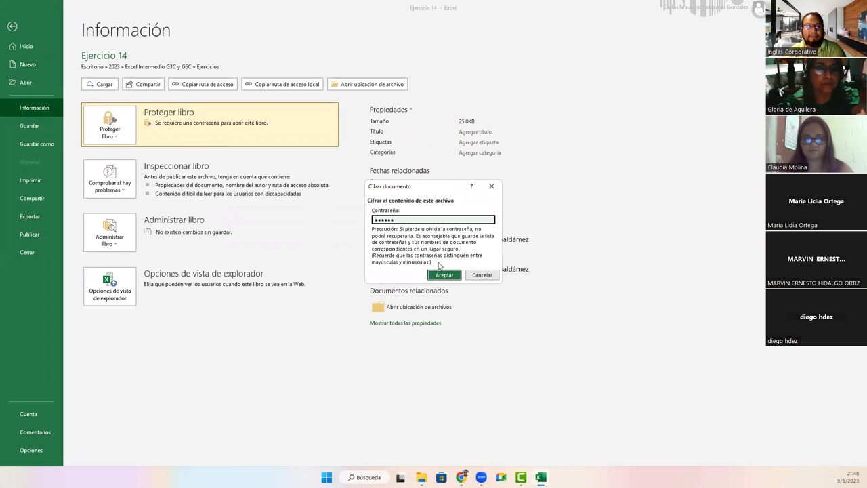
left_click(482, 275)
key("Escape")
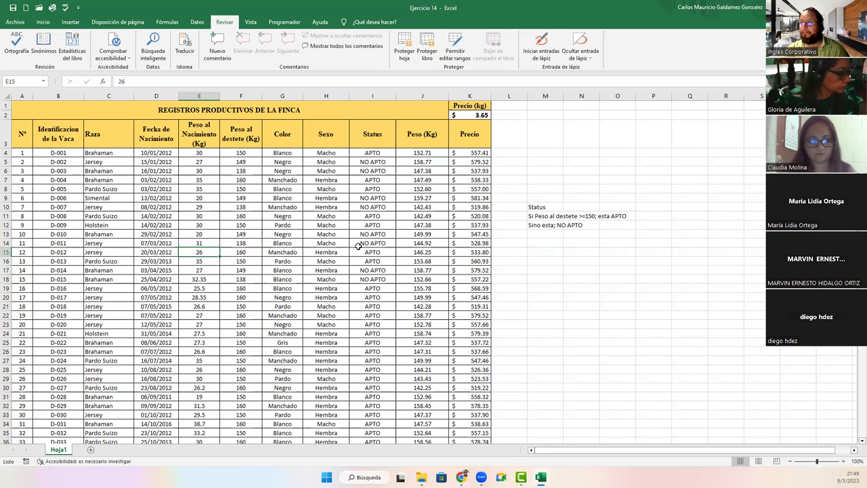
Step: Enter =ALEATORIO.ENTRE(89;180) in cell F4 using the function autocomplete
left_click(240, 153)
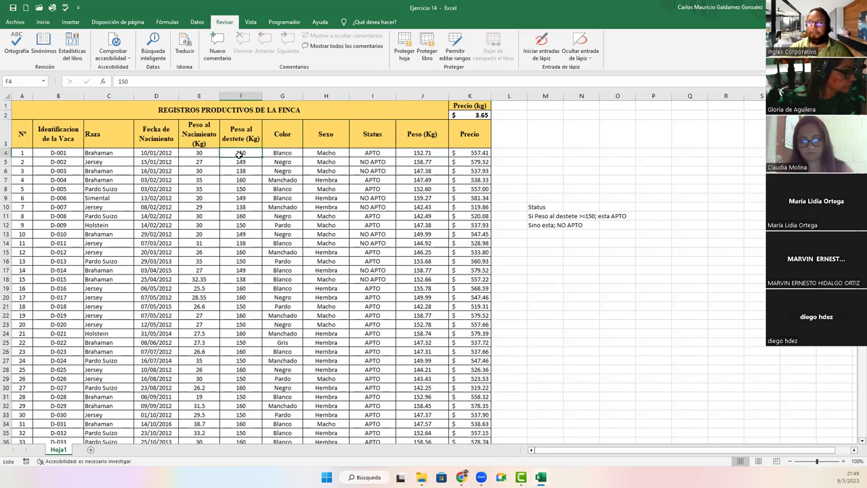
type("=")
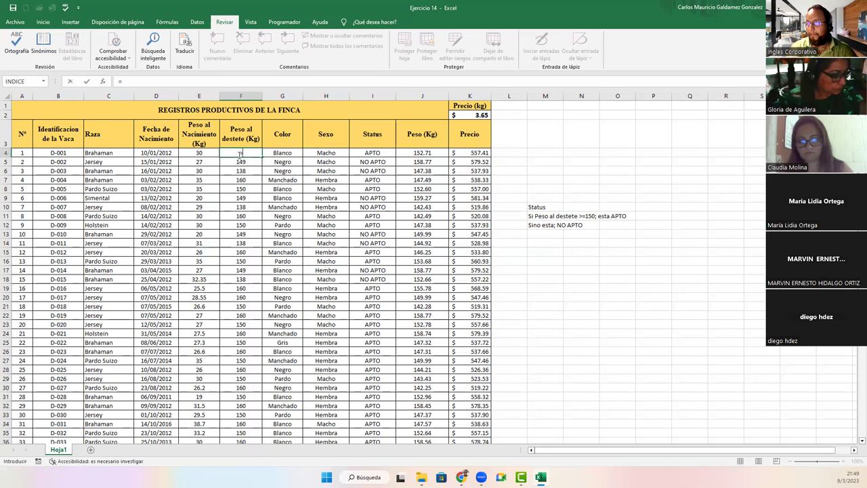
type("ale")
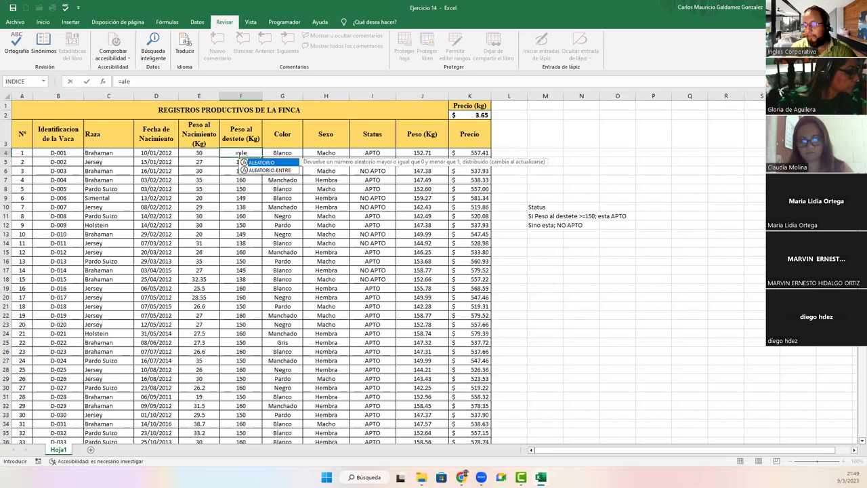
key("Down")
key("Tab")
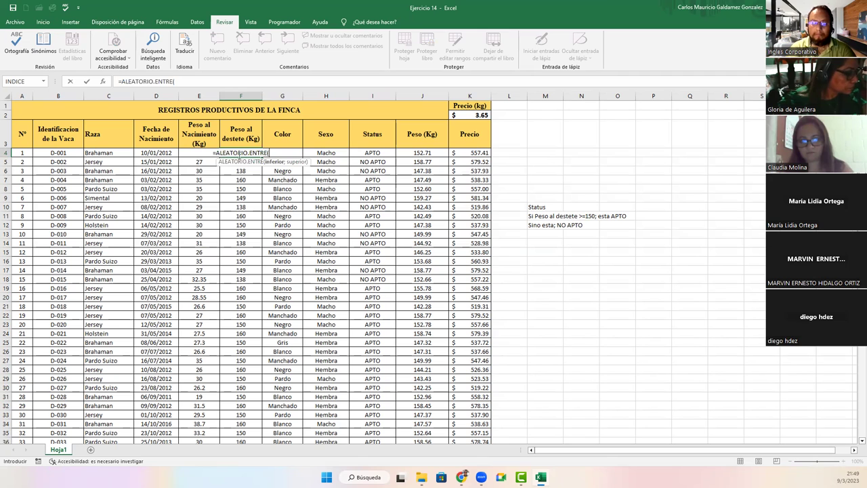
type("9")
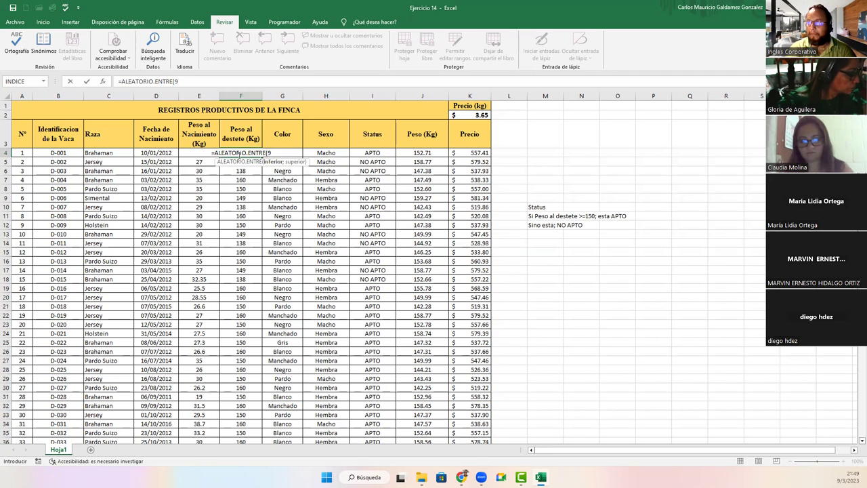
key("BackSpace")
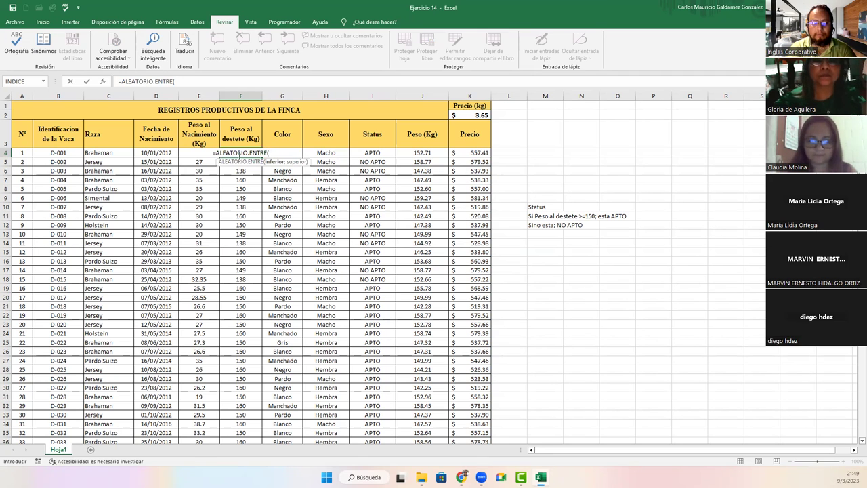
type("89")
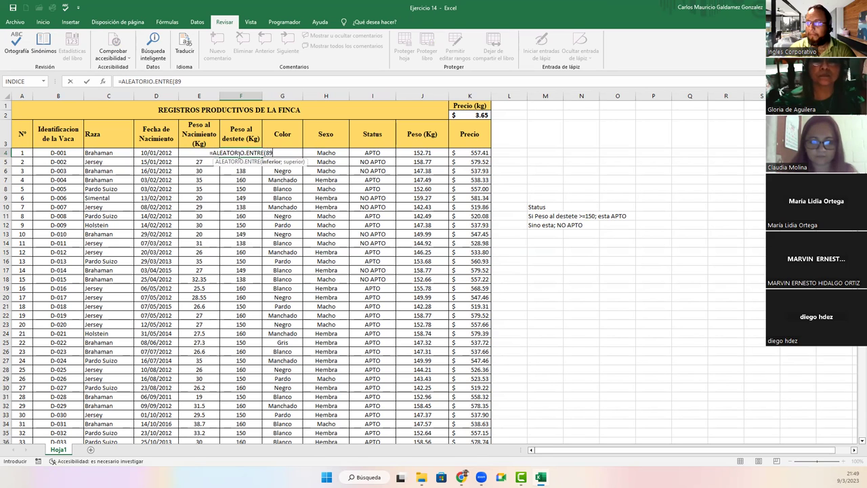
type(";")
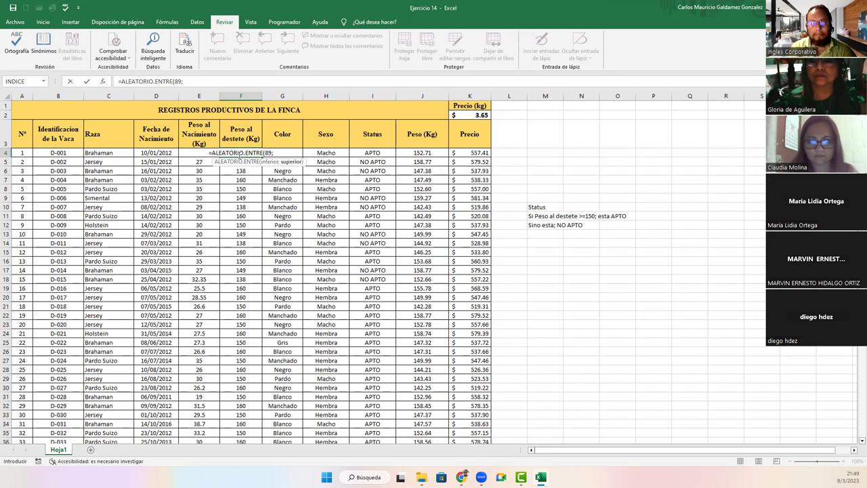
type("1")
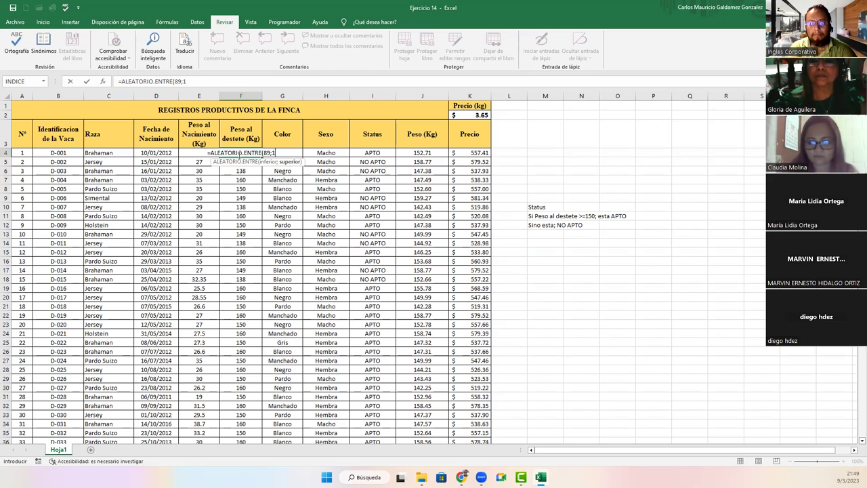
type("80)")
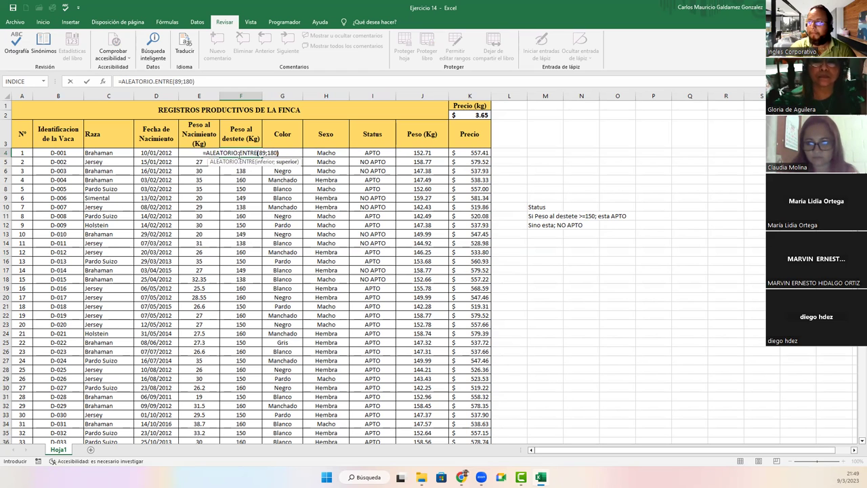
key("Return")
Step: Fill the random weaning-weight formula from F4 down column F and check F5 and F6
left_click(240, 154)
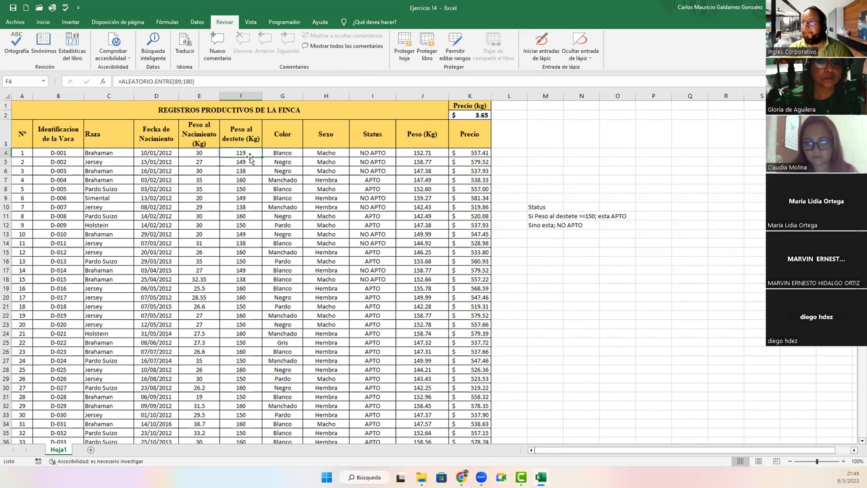
double_click(261, 158)
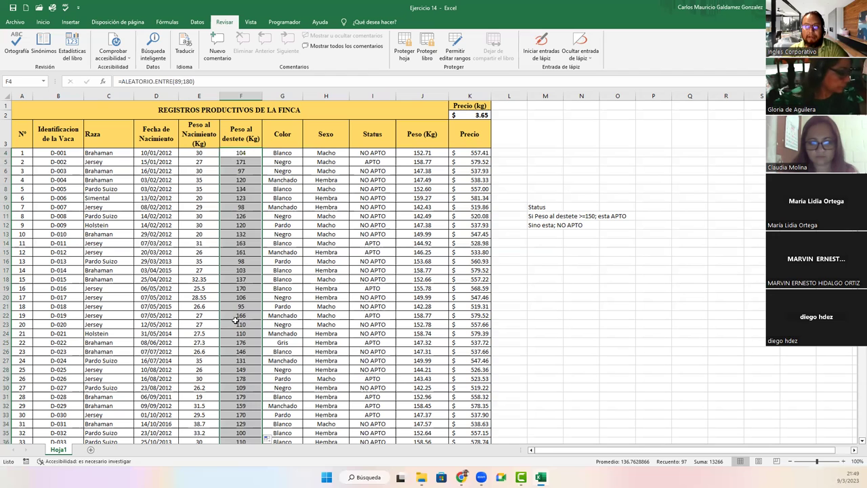
left_click(242, 152)
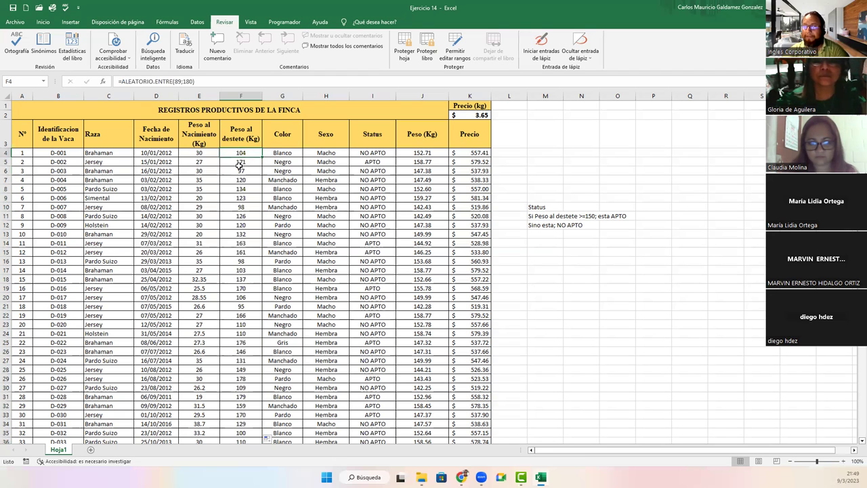
left_click(239, 163)
left_click(240, 169)
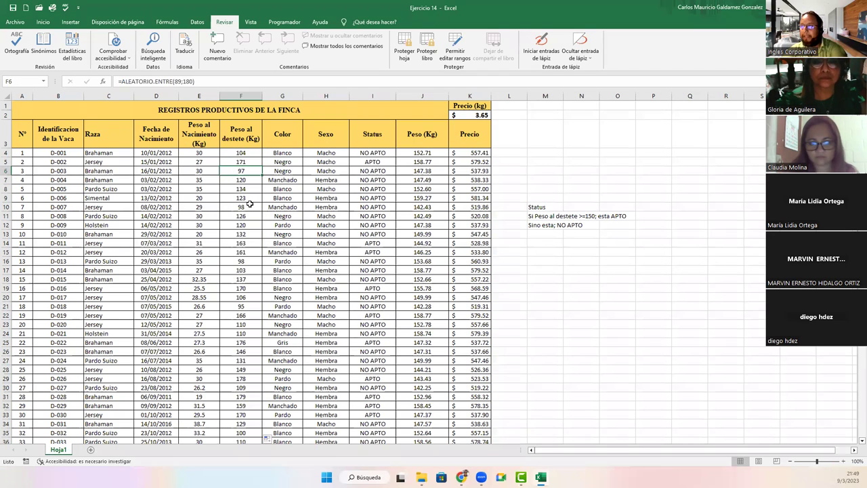
left_click(230, 153)
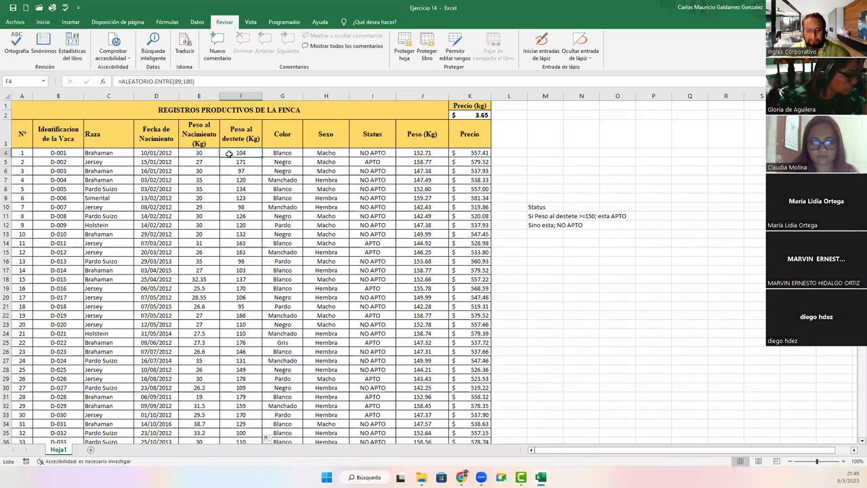
Step: Copy F4:F100 and paste the random weights back as fixed values
key("ctrl+shift+Down")
key("ctrl+c")
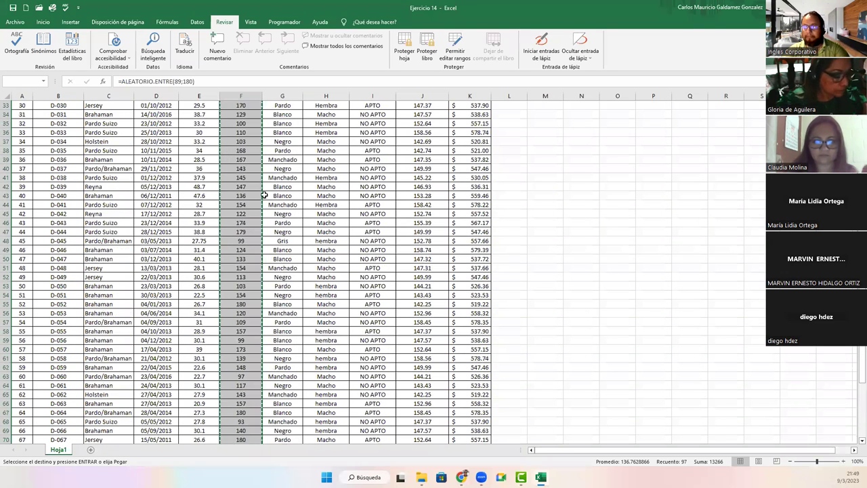
scroll(230, 155, "up", 20)
right_click(229, 154)
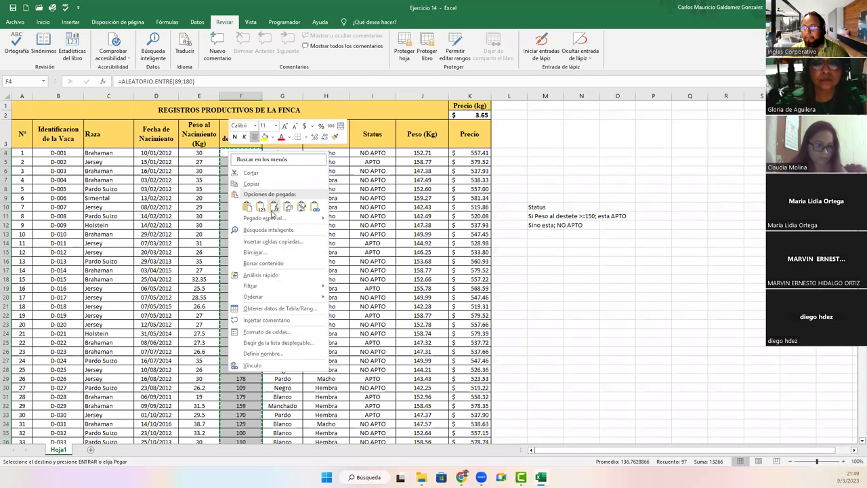
left_click(260, 207)
key("Down")
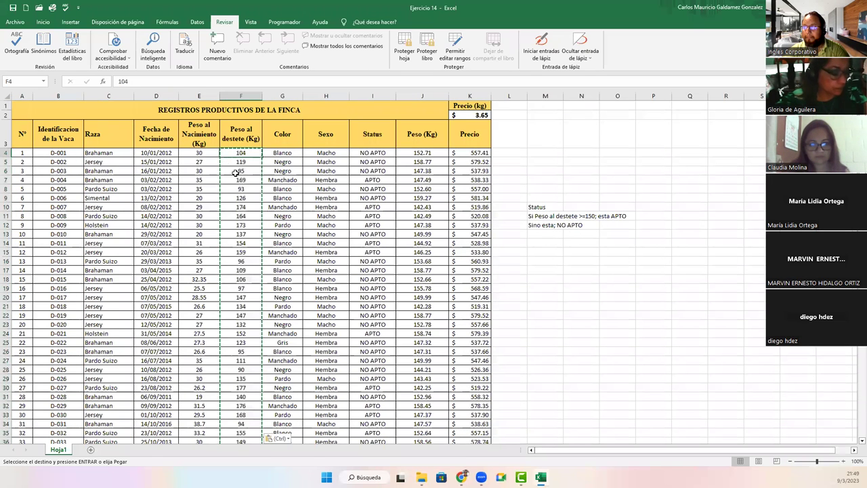
key("Escape")
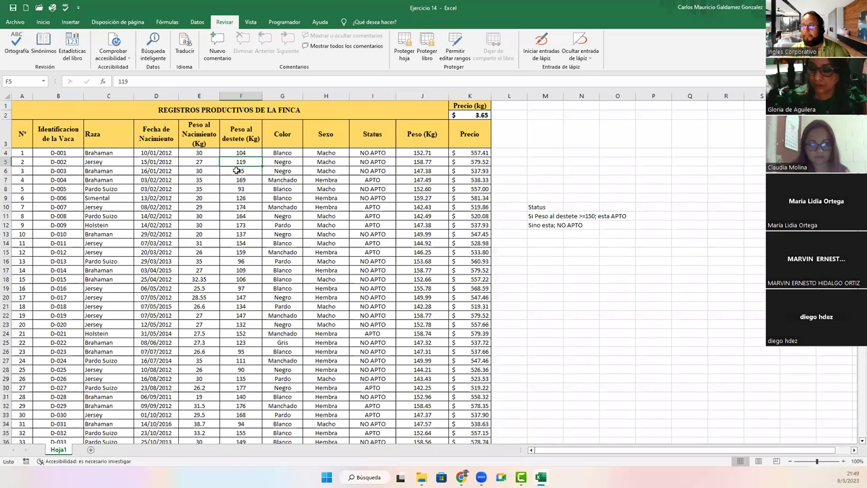
Step: Undo the value paste and the fill, restoring original weights such as 150 in F4
key("Down")
key("Down")
scroll(241, 231, "down", 14)
scroll(241, 234, "down", 12)
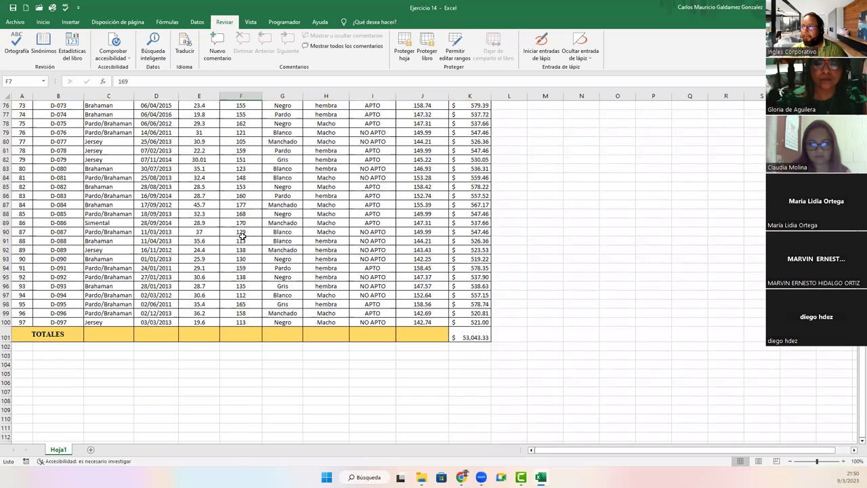
scroll(244, 230, "up", 20)
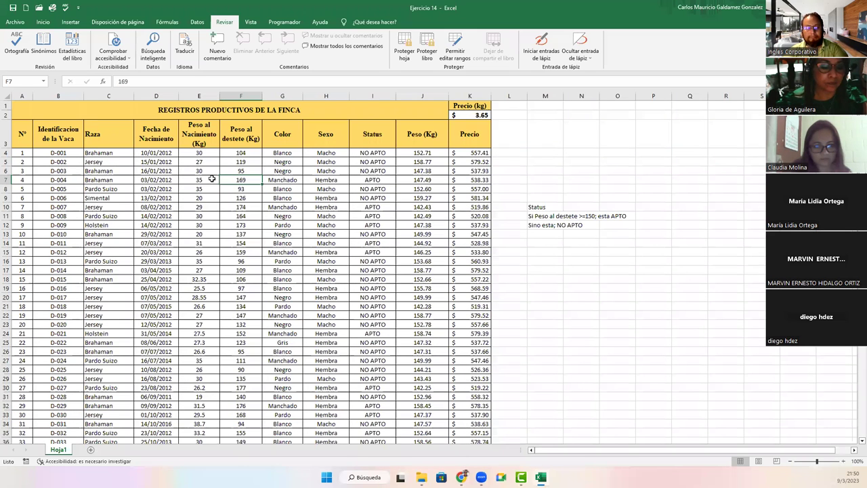
key("ctrl+z")
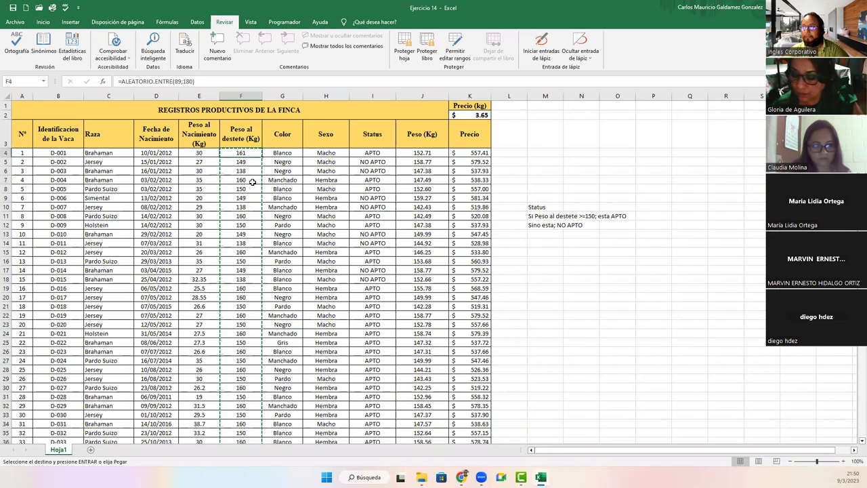
key("ctrl+z")
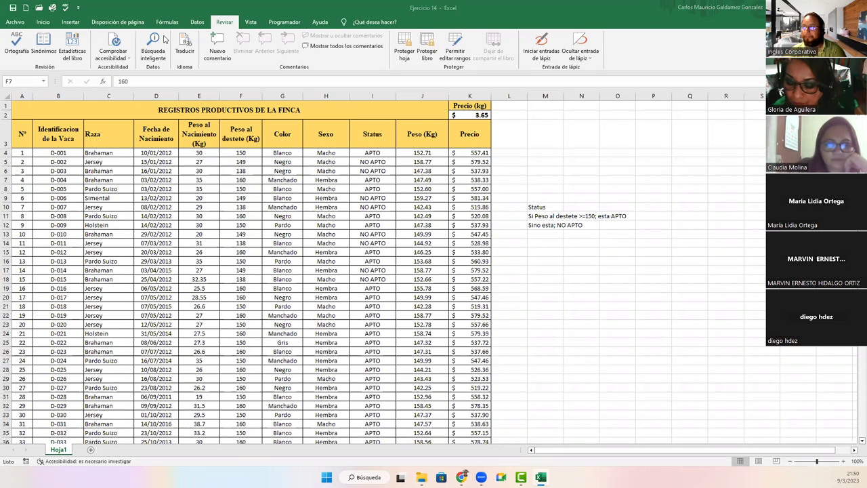
Step: Review the Protect Workbook options on the Info page, then save Ejercicio 14 and return to the sheet
left_click(12, 9)
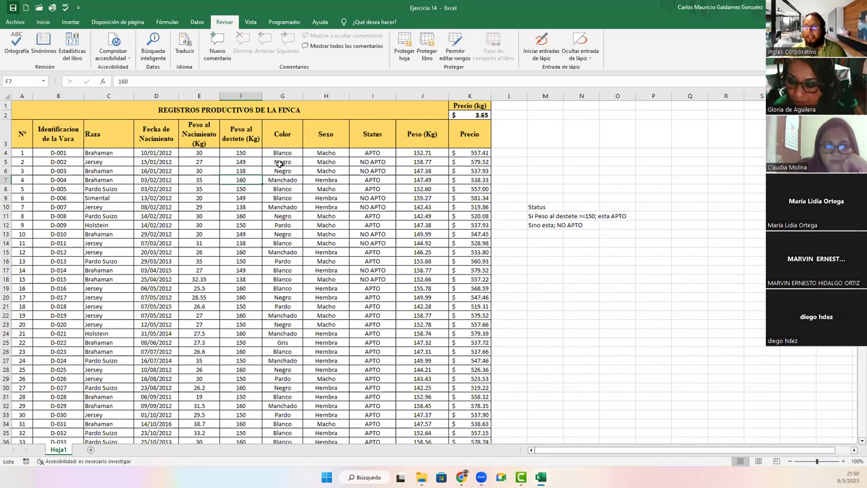
left_click(189, 225)
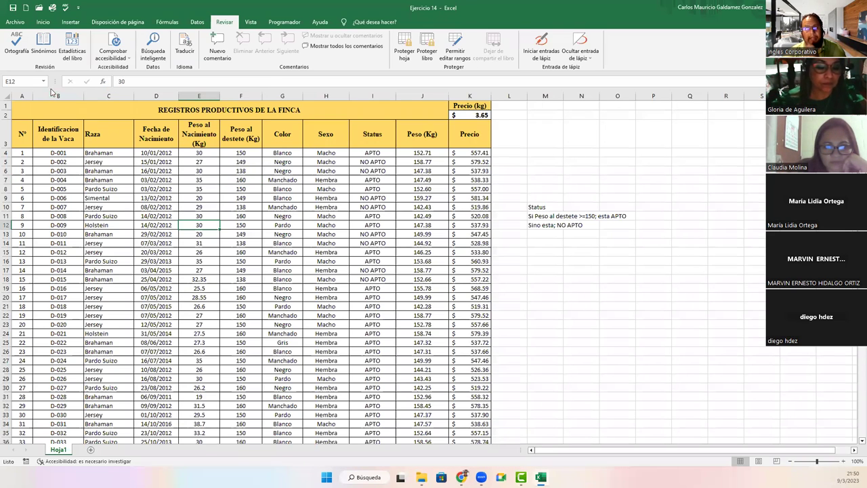
left_click(14, 22)
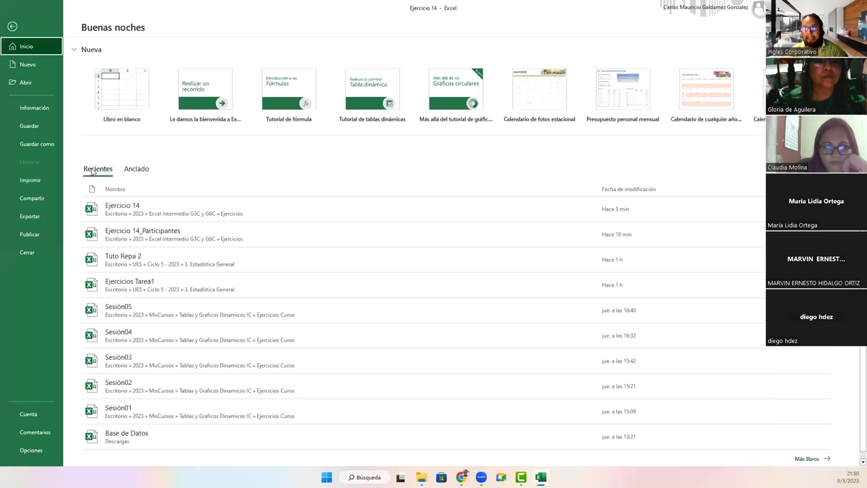
left_click(33, 107)
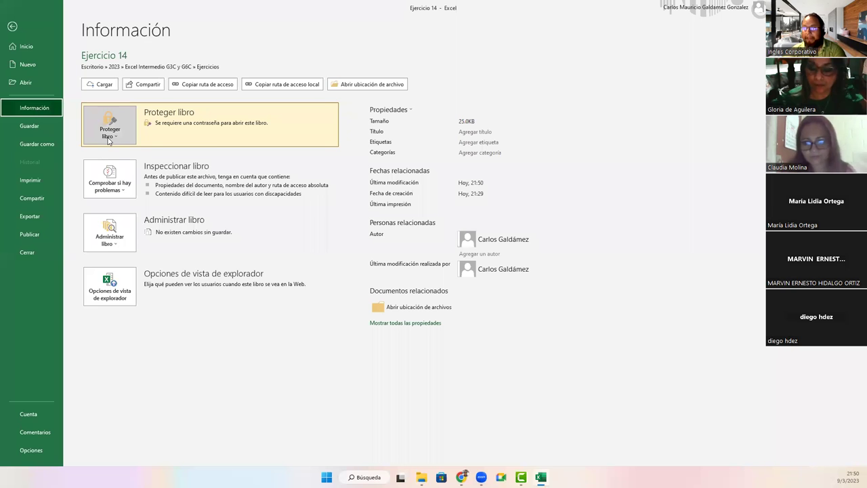
left_click(110, 139)
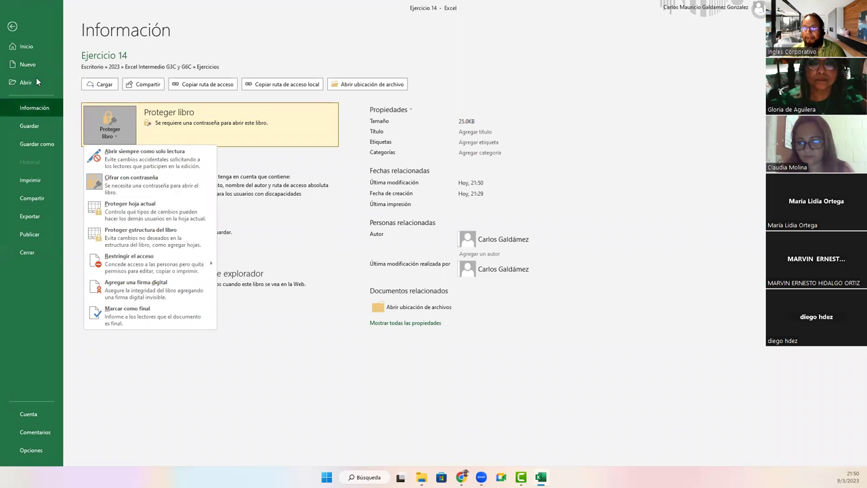
left_click(29, 126)
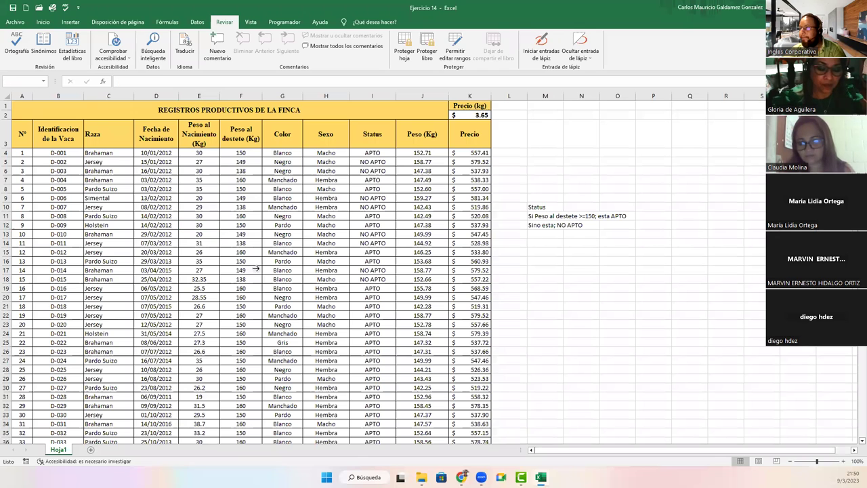
Step: Close Excel and reopen Ejercicio 14 from the Ejercicios folder, entering its opening password
key("alt+F4")
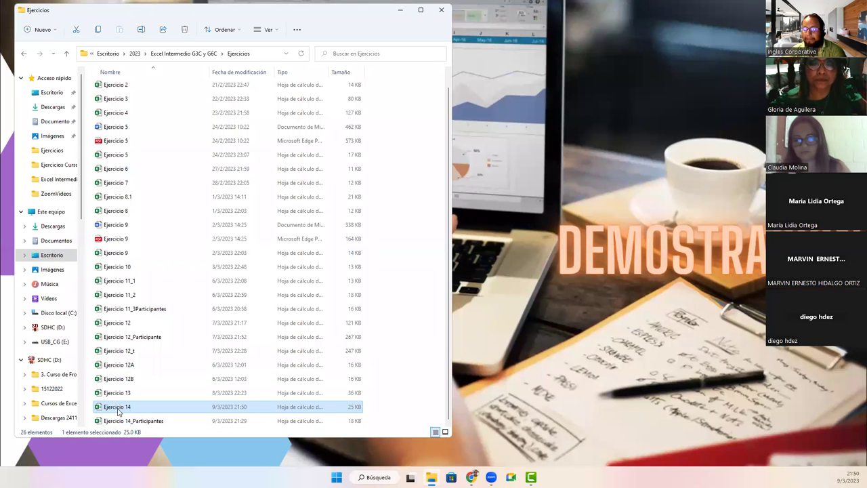
double_click(119, 407)
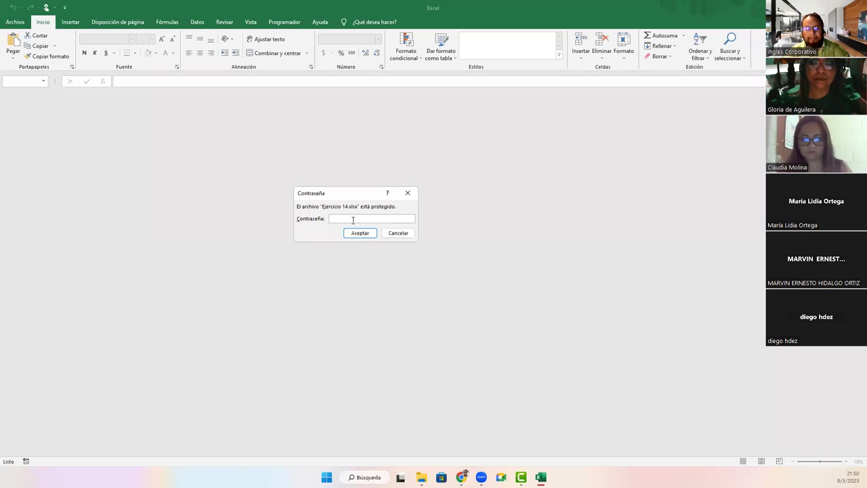
type("•••••")
key("Return")
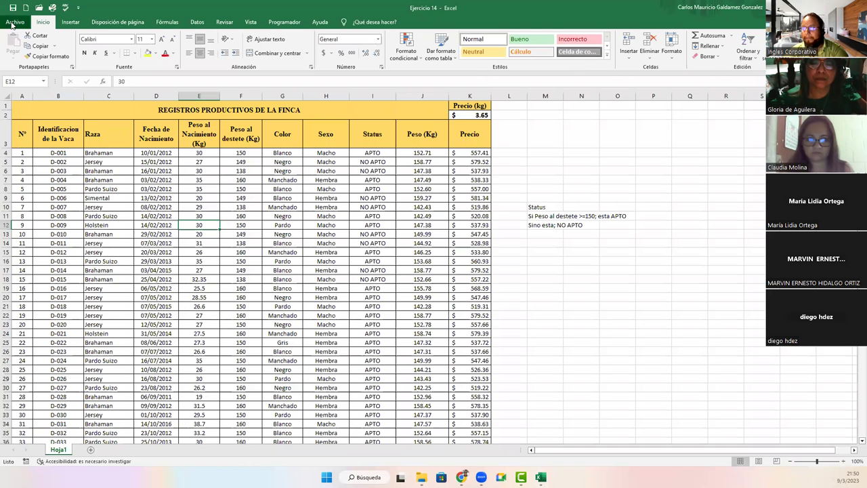
Step: Bring up the Encrypt with Password prompt, type a password, then dismiss it unchanged
left_click(15, 24)
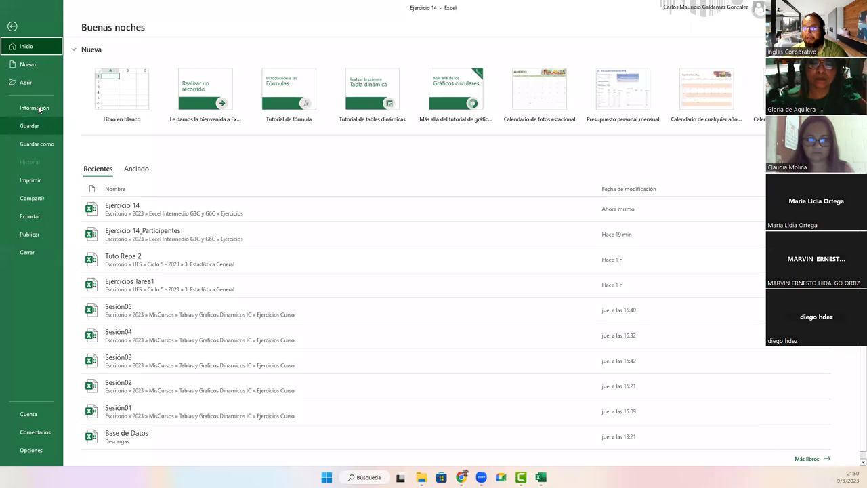
left_click(38, 107)
left_click(115, 138)
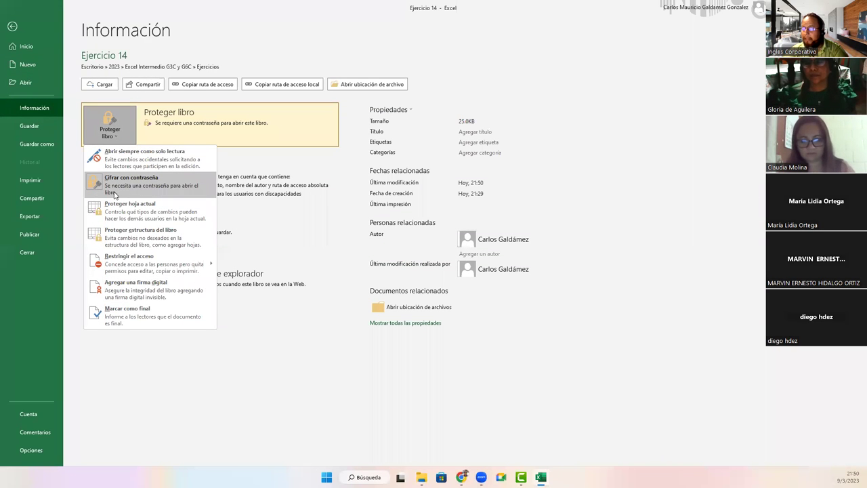
key("Escape")
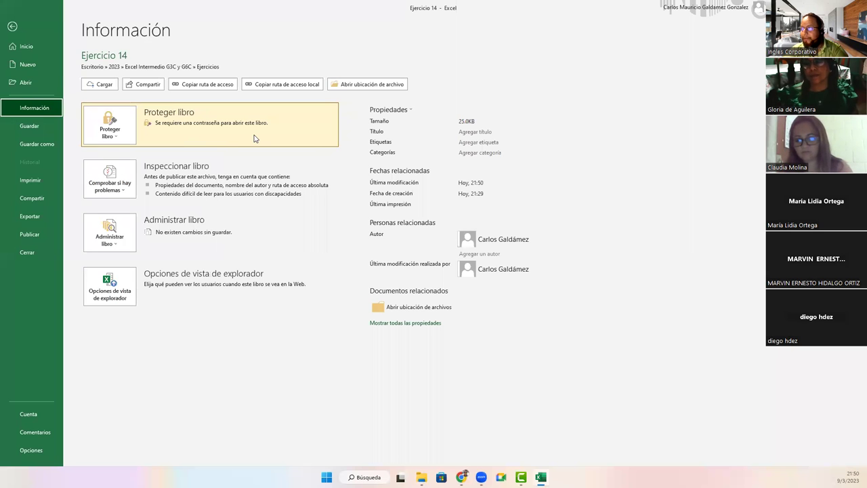
left_click(114, 136)
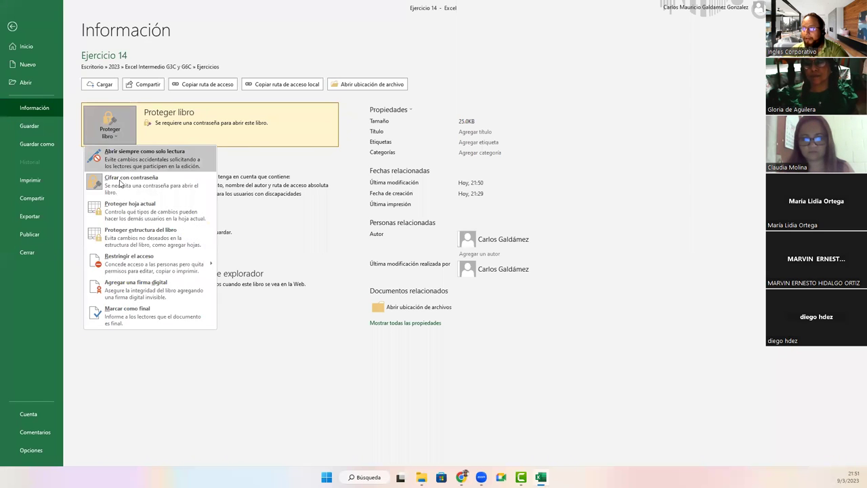
left_click(119, 182)
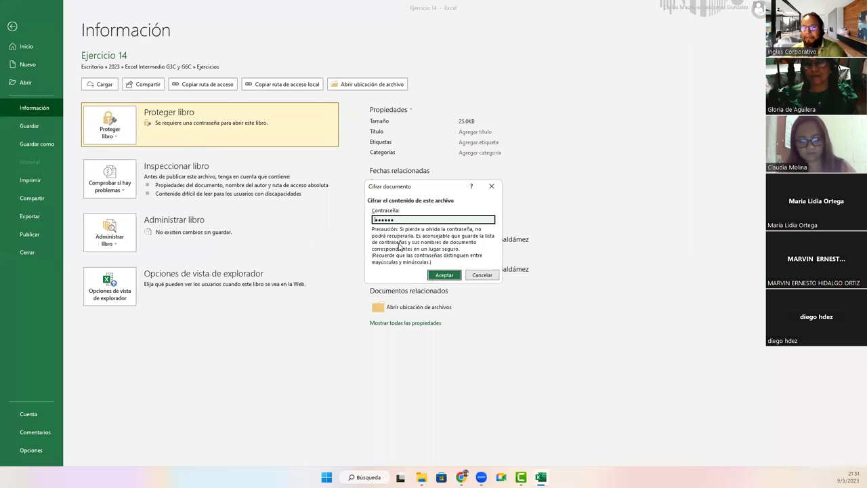
type("123")
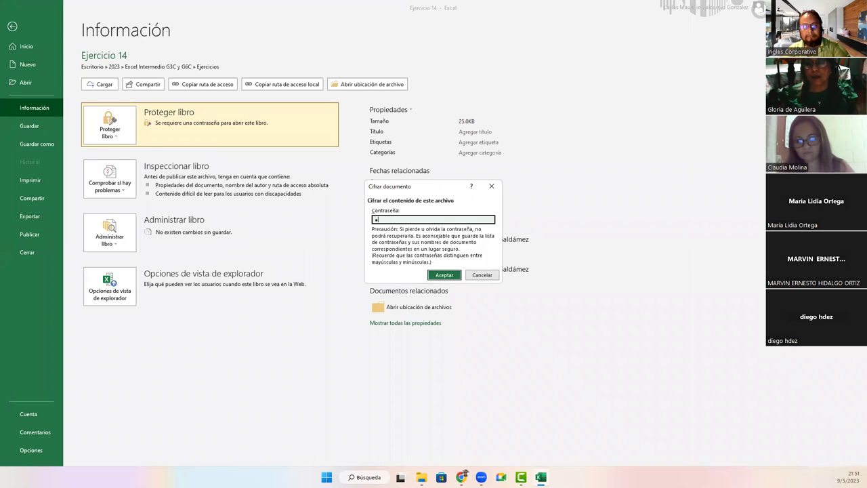
key("Escape")
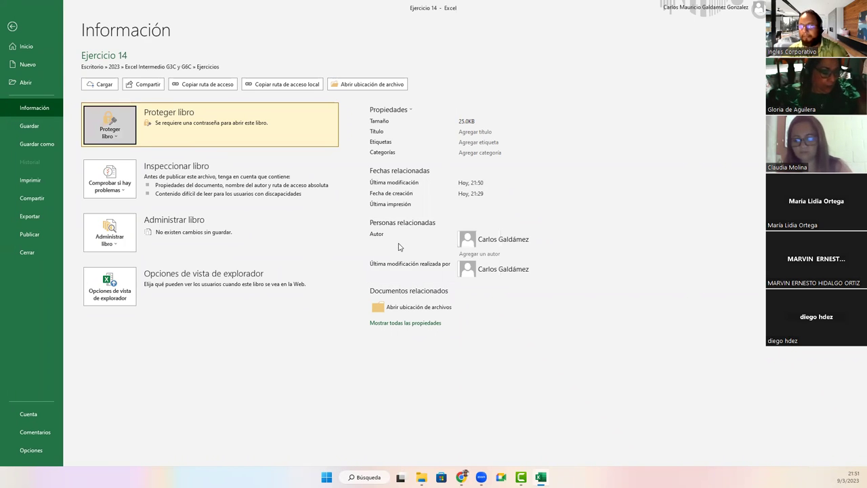
Step: Choose Protect Current Sheet from the Info page's Protect Workbook menu
left_click(16, 27)
left_click(16, 23)
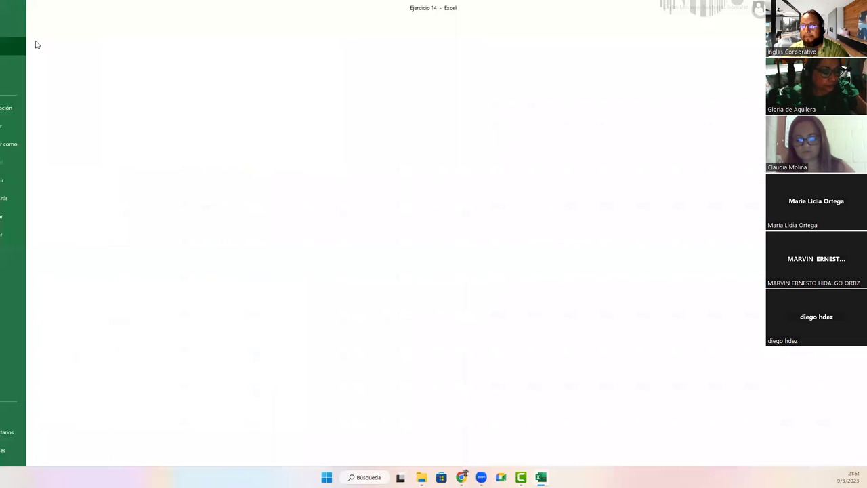
left_click(33, 109)
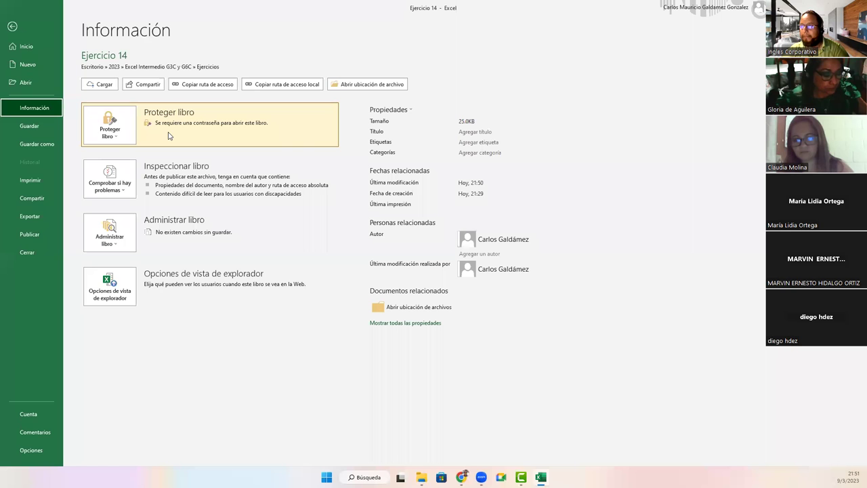
left_click(109, 132)
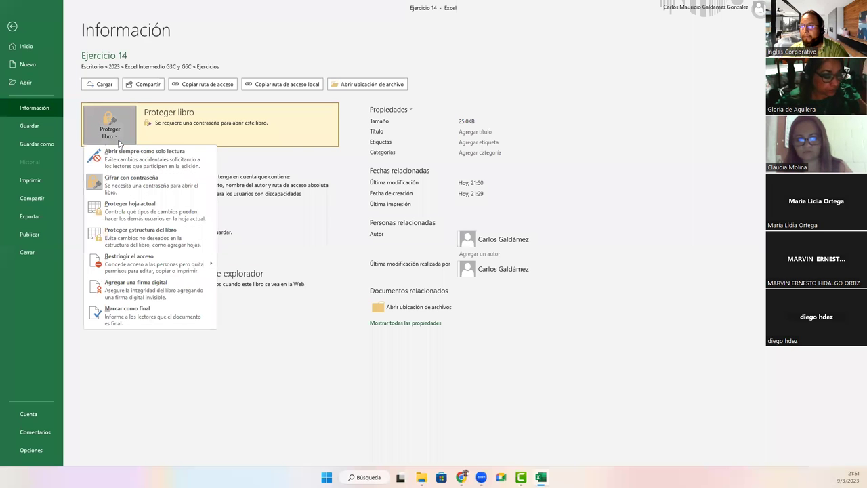
left_click(144, 215)
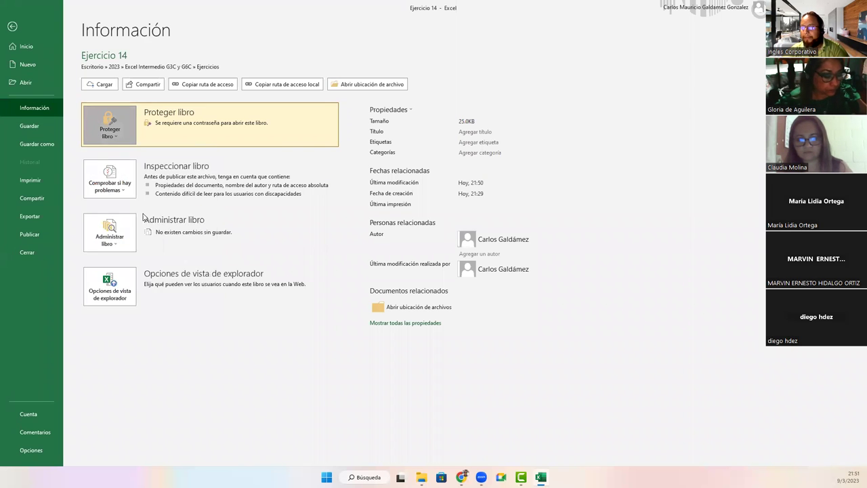
Step: Cancel sheet protection and delete edit ranges Rango1 and Rango2 in Allow Edit Ranges
left_click(400, 316)
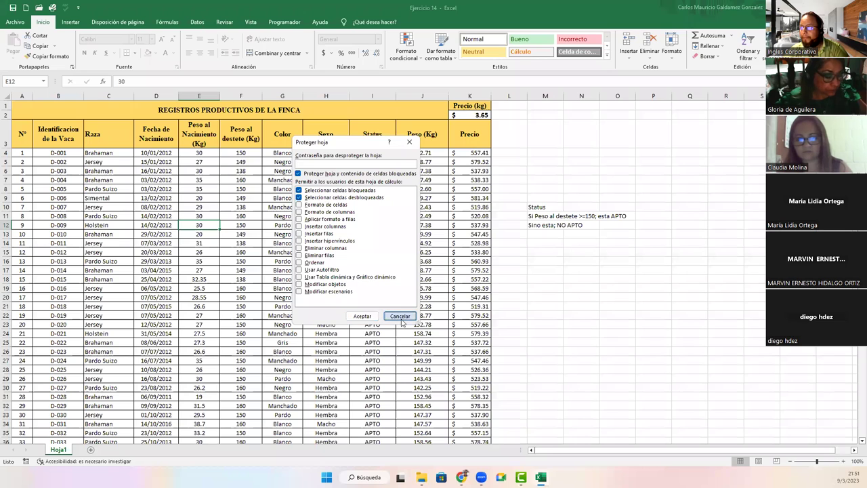
left_click(267, 199)
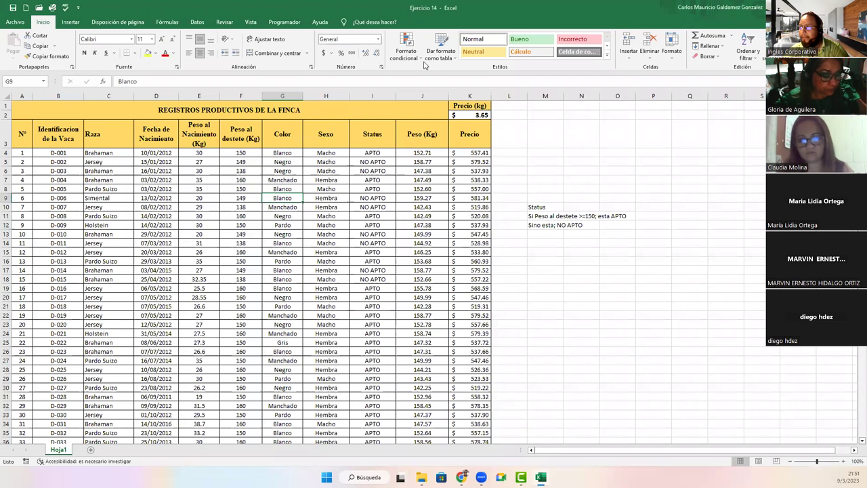
left_click(227, 22)
left_click(448, 61)
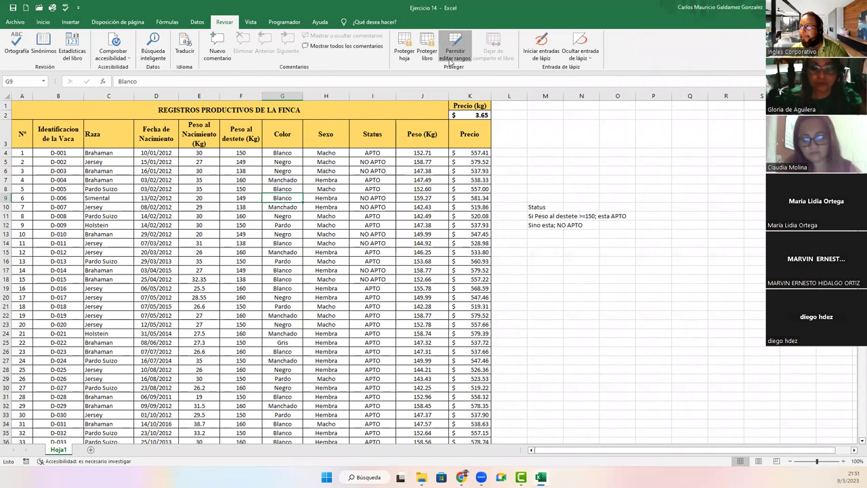
left_click(416, 216)
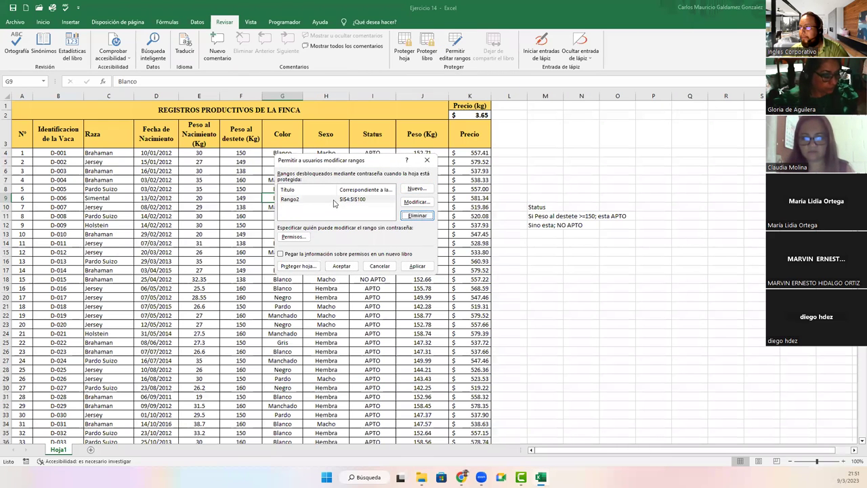
left_click(342, 201)
left_click(417, 215)
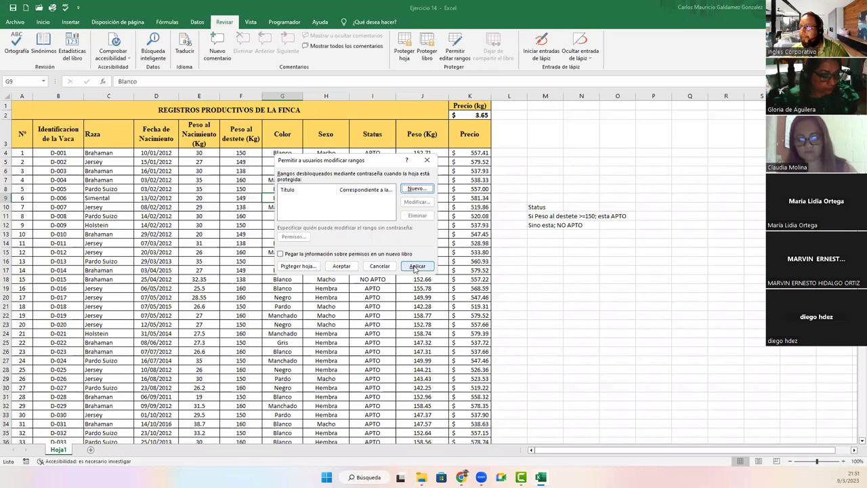
left_click(342, 265)
Step: Check the Protect Workbook options on the Info page, then leave the file view answering Excel's prompt
left_click(15, 22)
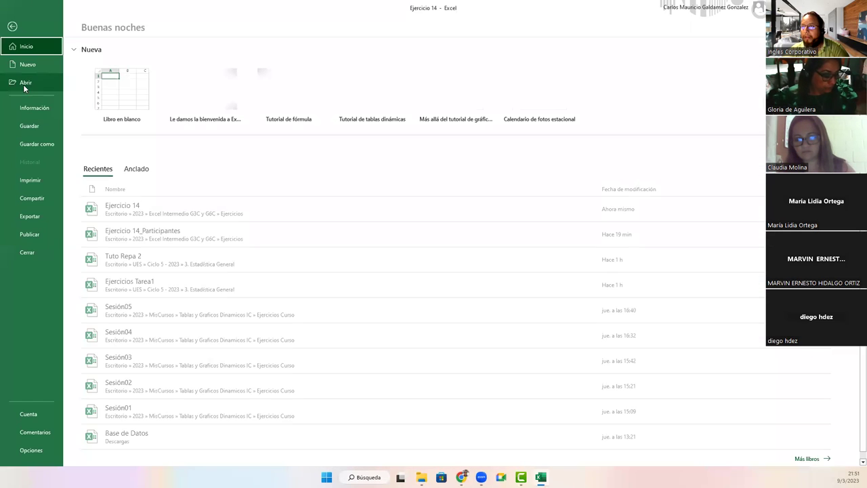
left_click(31, 108)
left_click(106, 134)
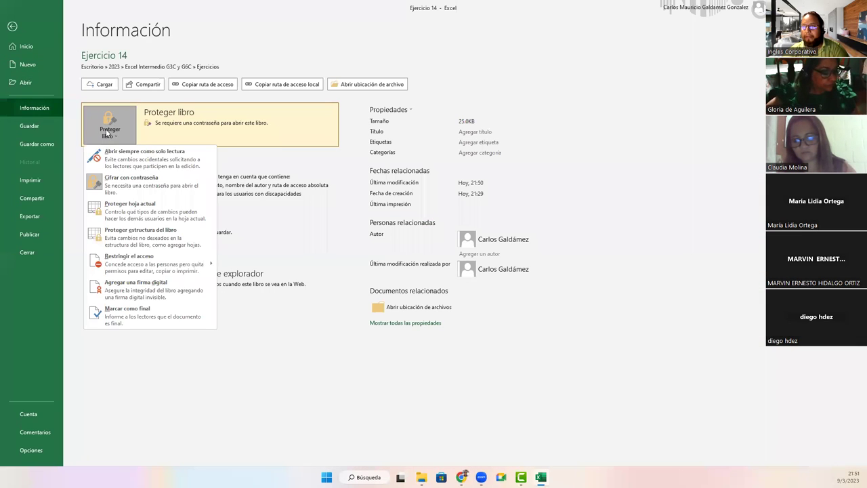
left_click(243, 132)
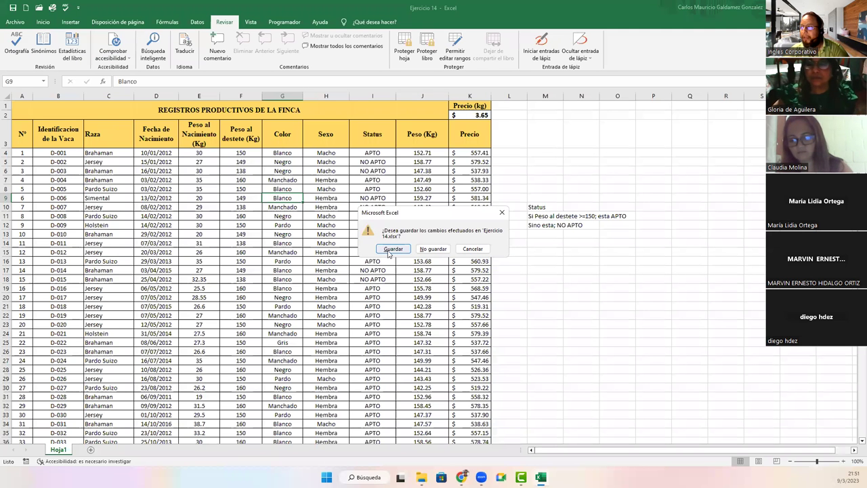
left_click(389, 250)
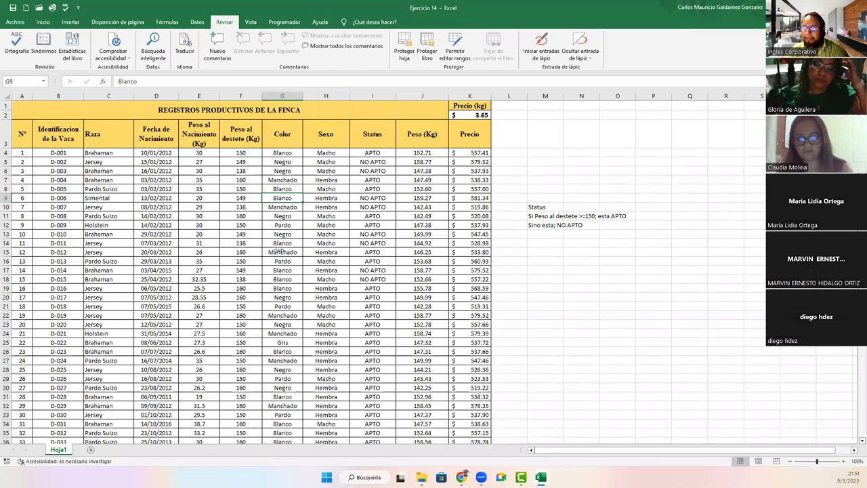
Step: Reopen Ejercicio 14 from the Ejercicios folder and confirm its opening password
key("alt+Tab")
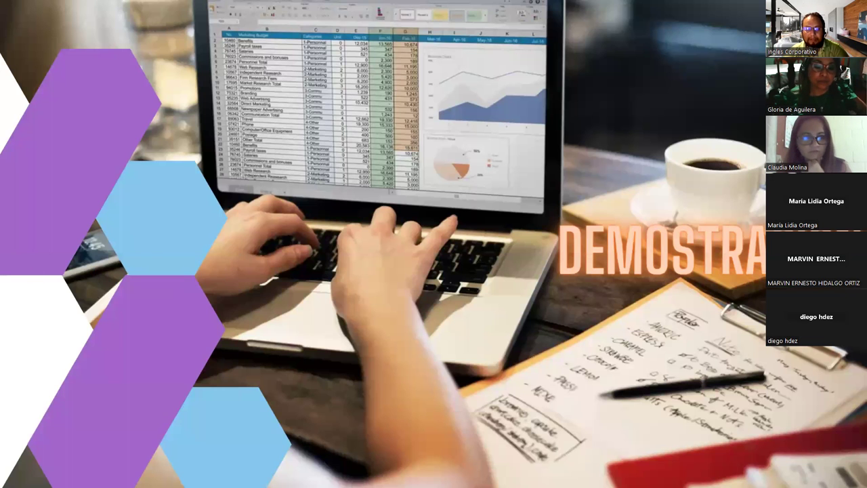
key("alt+Tab")
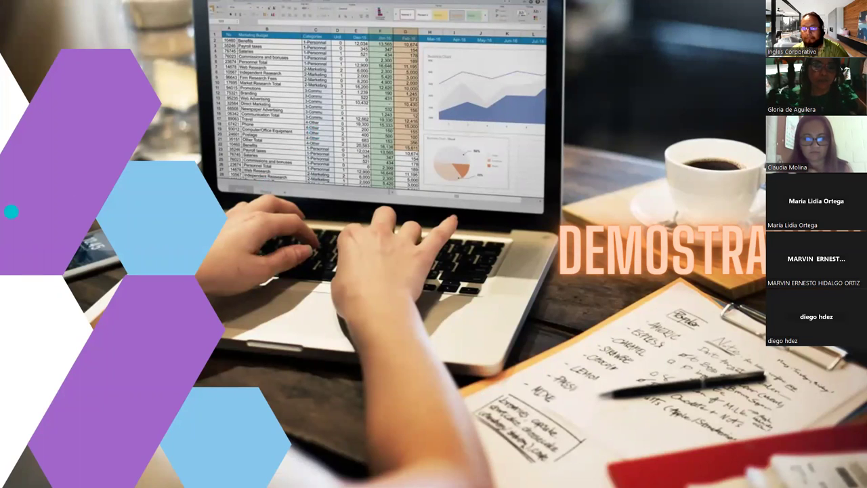
key("alt+Tab")
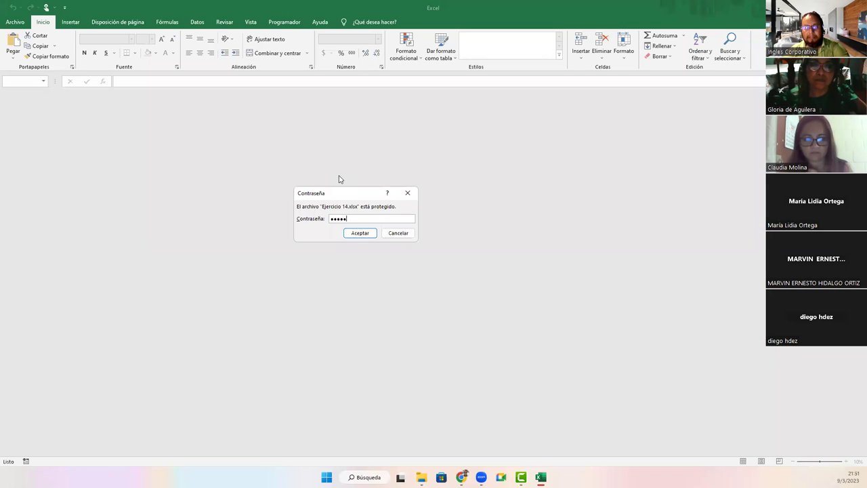
key("Return")
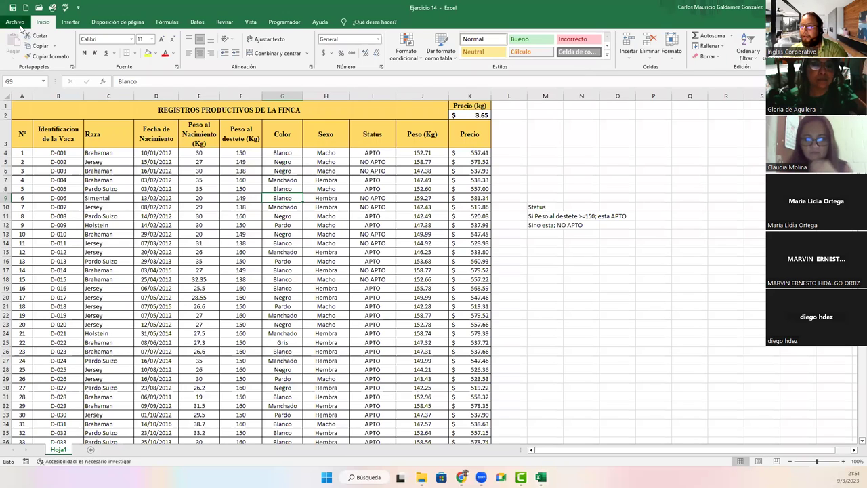
Step: Run the Document Inspector and Remove All Document Properties and Personal Information, then close it
left_click(12, 20)
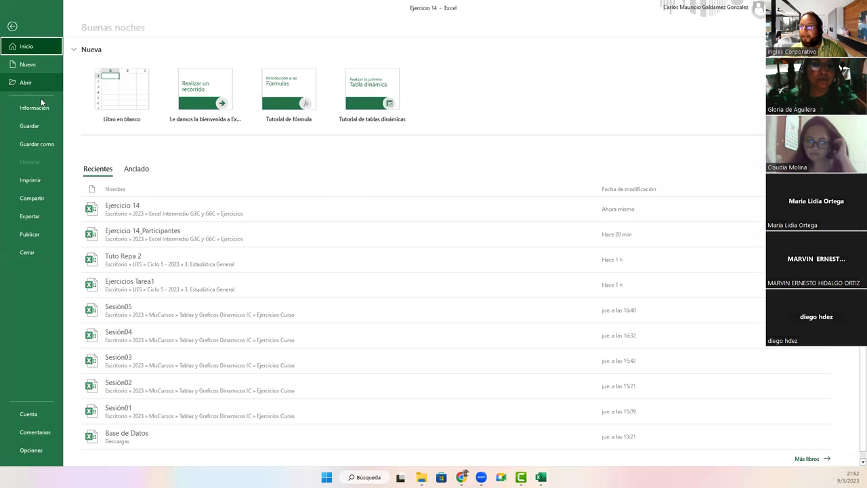
left_click(34, 107)
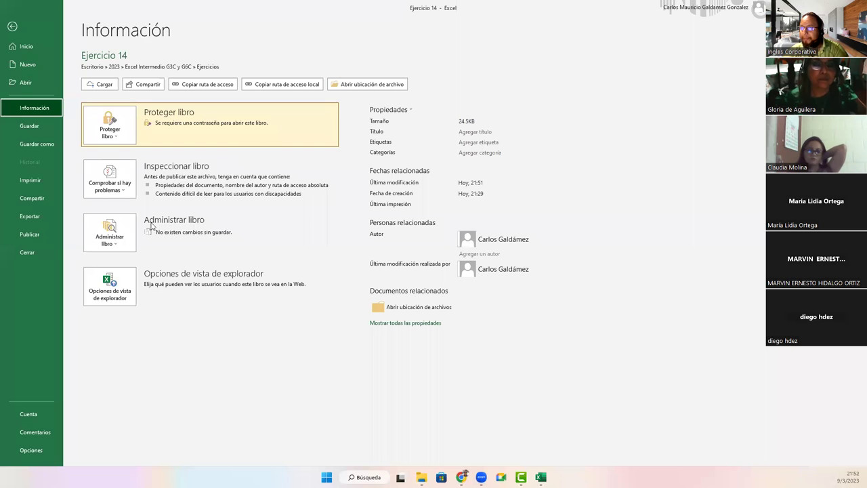
left_click(113, 239)
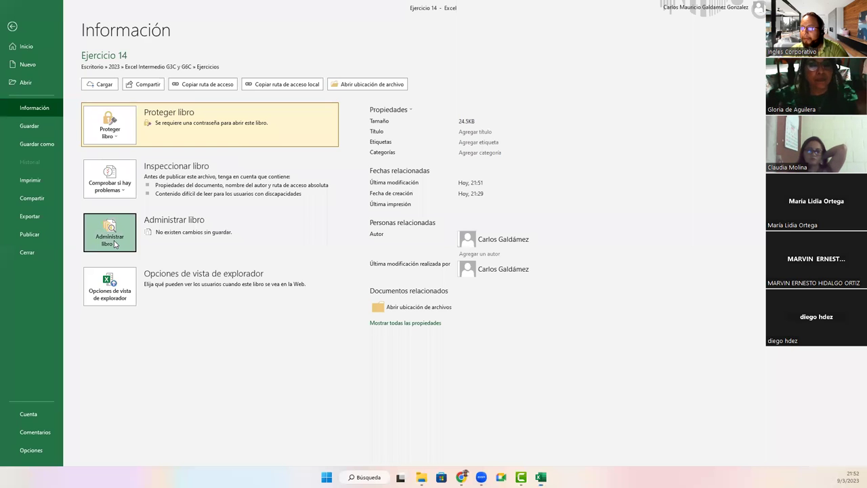
left_click(113, 186)
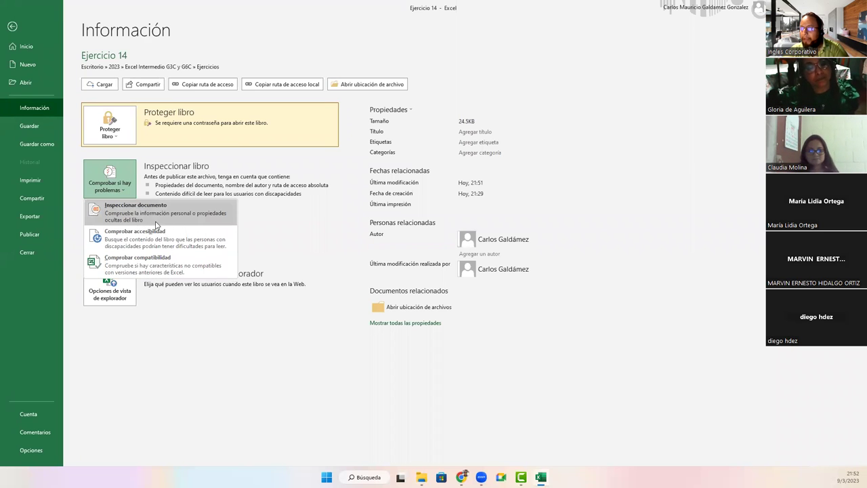
left_click(157, 221)
left_click(493, 335)
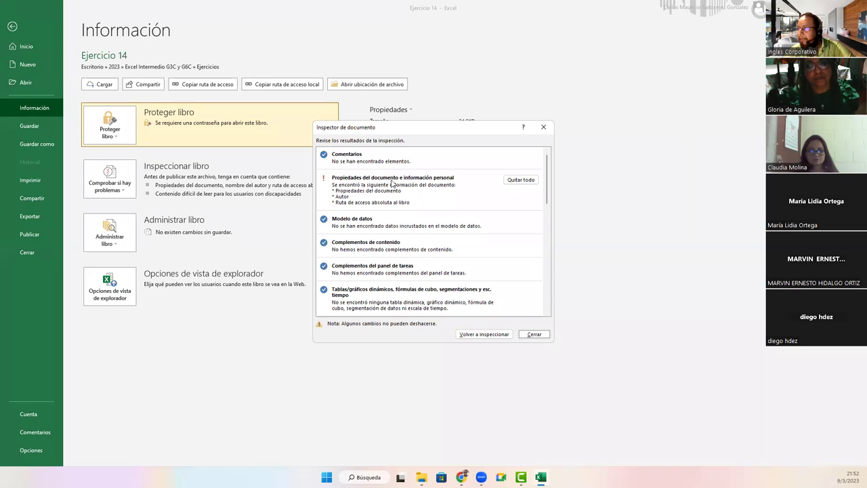
left_click(520, 180)
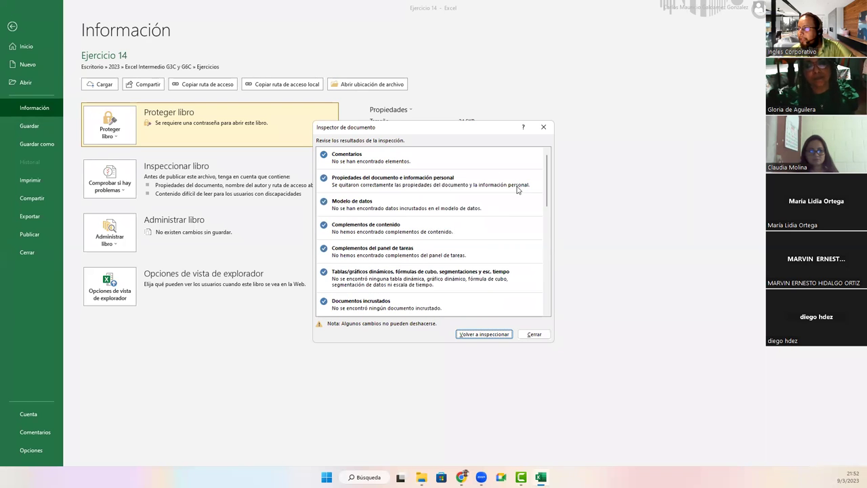
left_click(482, 333)
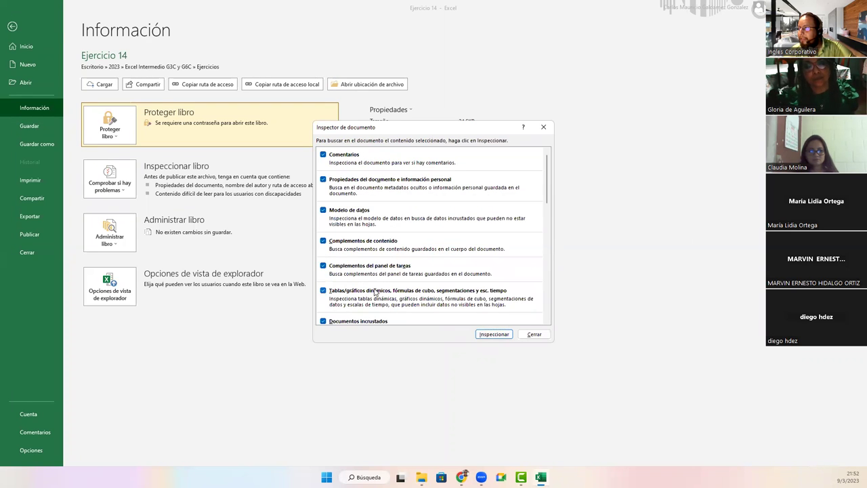
left_click(533, 333)
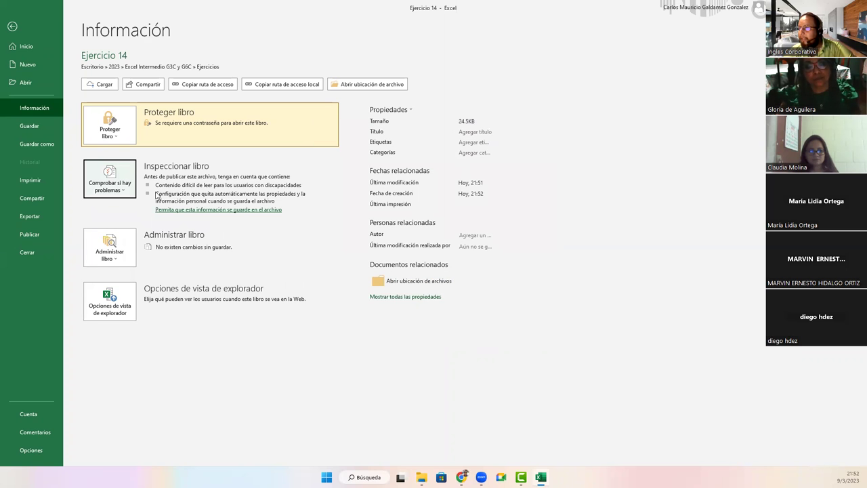
left_click(37, 131)
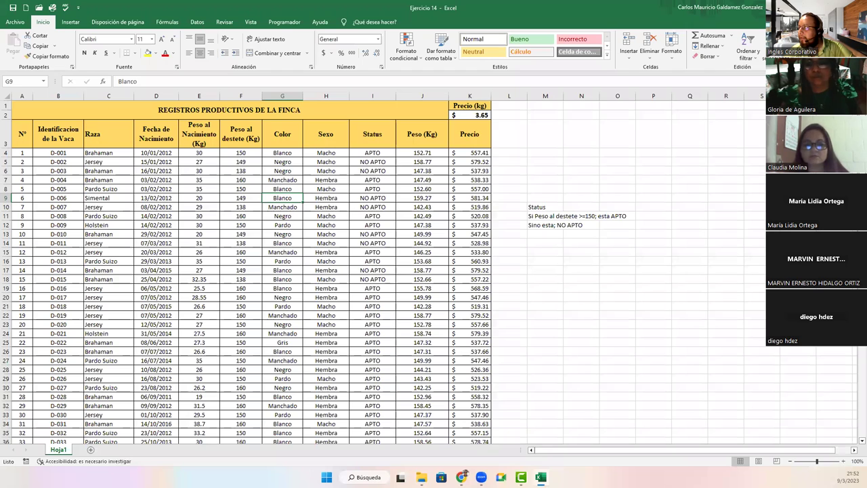
Step: Close the workbook, reopen Ejercicio 14 from the Ejercicios folder and close File Explorer
key("ctrl+w")
key("alt+Tab")
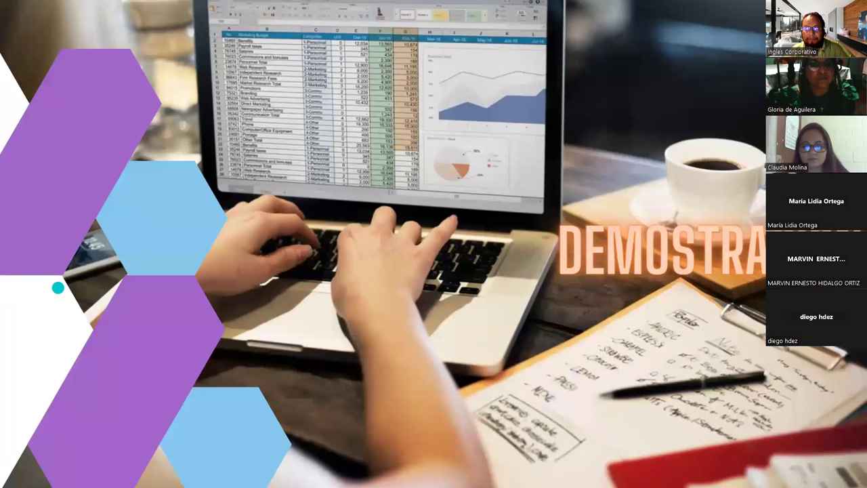
key("alt+Tab")
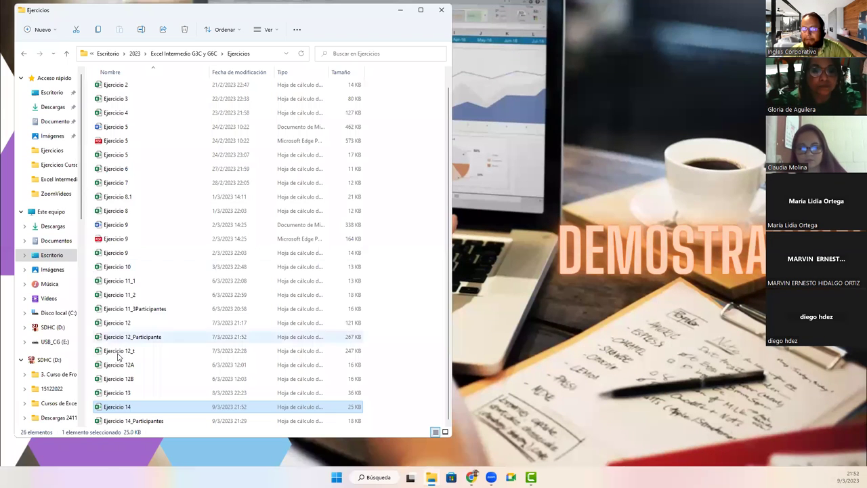
double_click(121, 409)
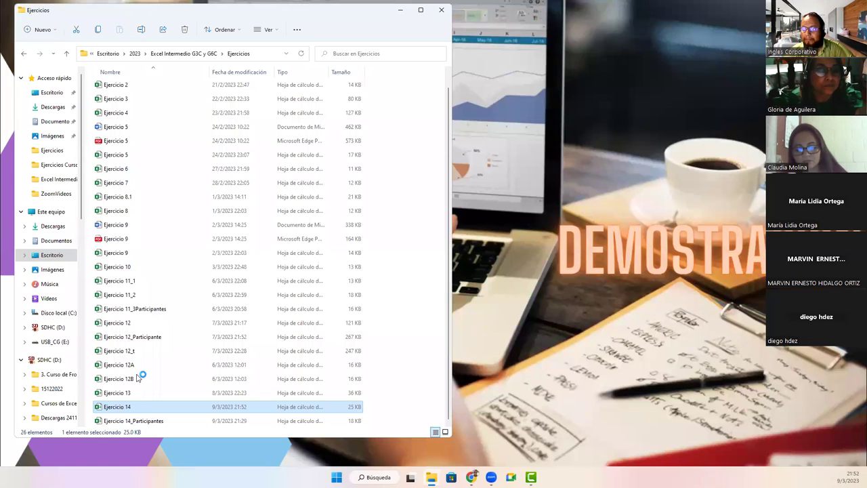
left_click(400, 9)
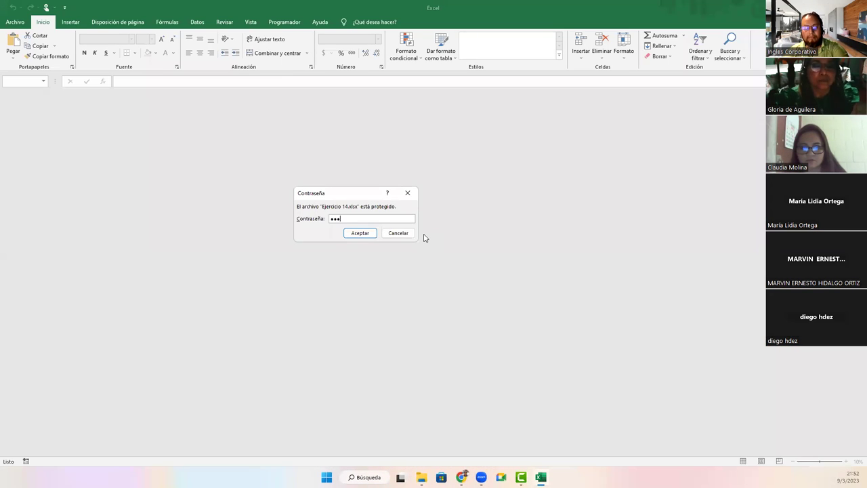
Step: Confirm the password to open Ejercicio 14 and allow document properties to be saved in the file
key("Return")
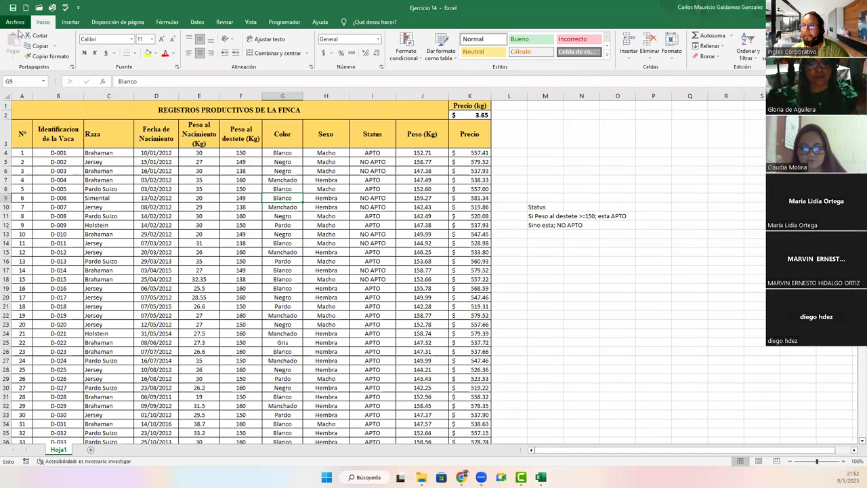
left_click(15, 22)
left_click(27, 108)
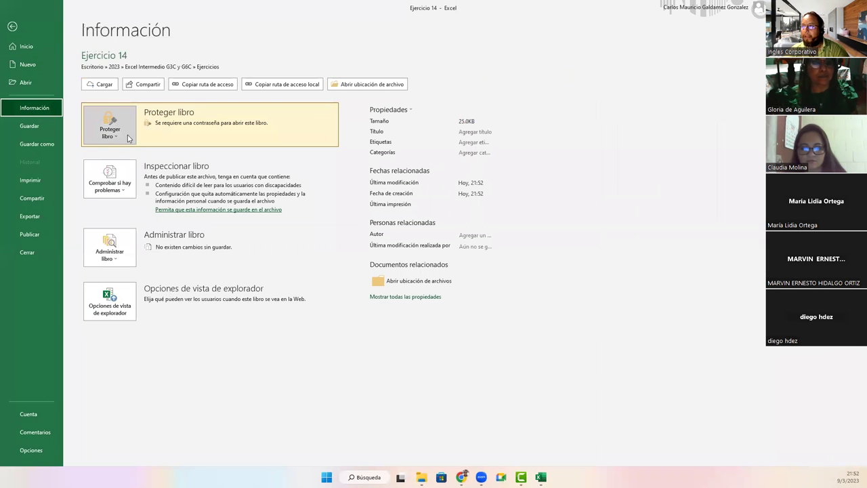
left_click(189, 211)
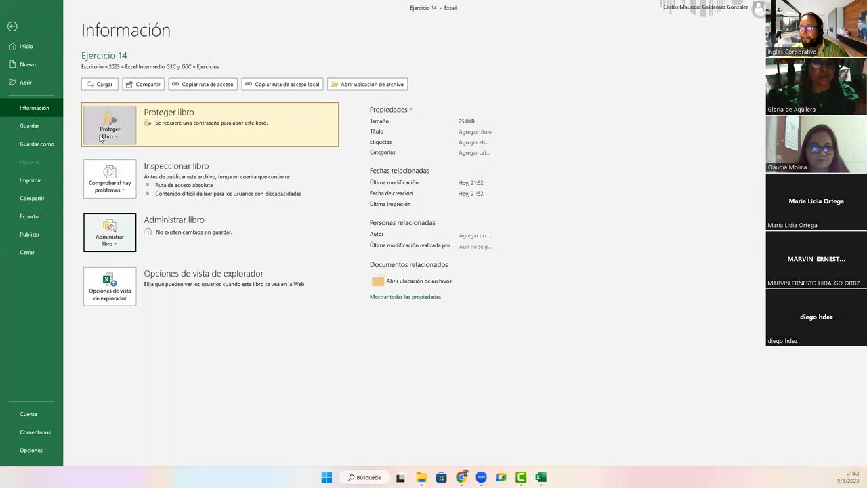
Step: Save As Libro de Excel in the Ejercicios folder, replacing the existing Ejercicio 14.xlsx
left_click(37, 144)
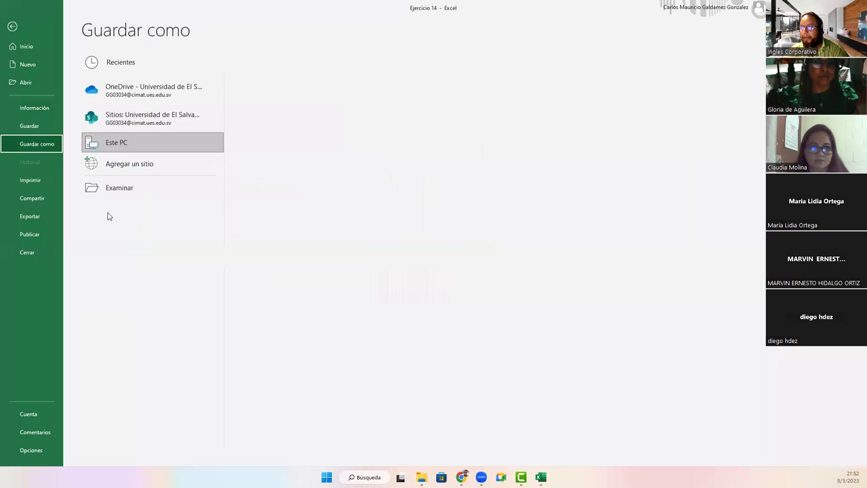
left_click(296, 117)
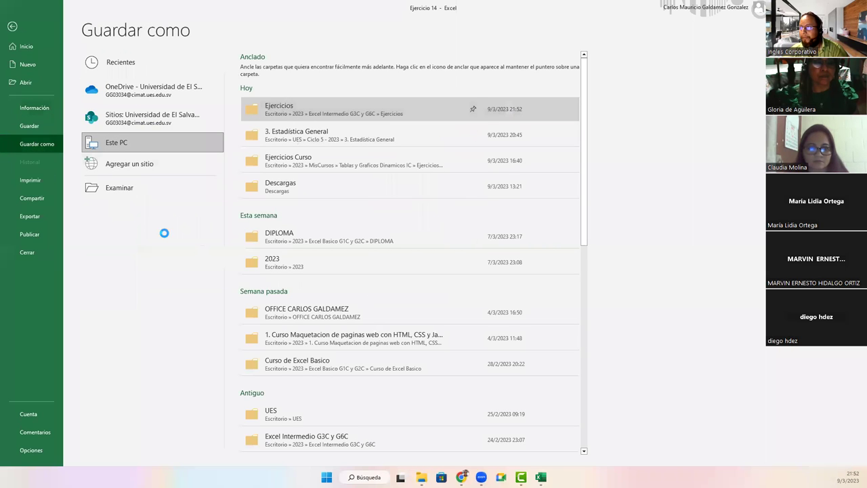
left_click(154, 166)
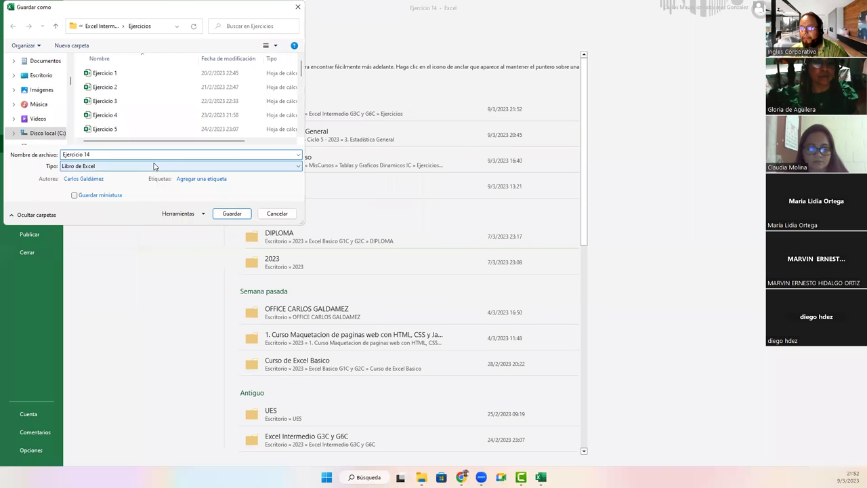
left_click(108, 175)
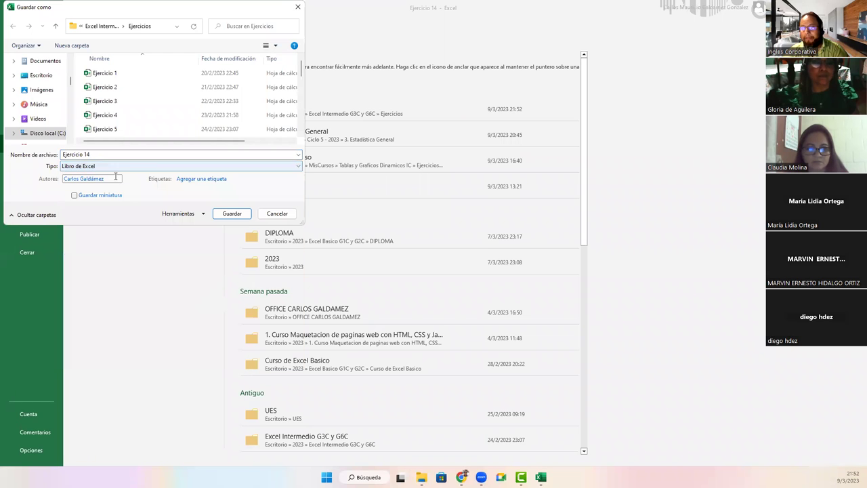
left_click(223, 214)
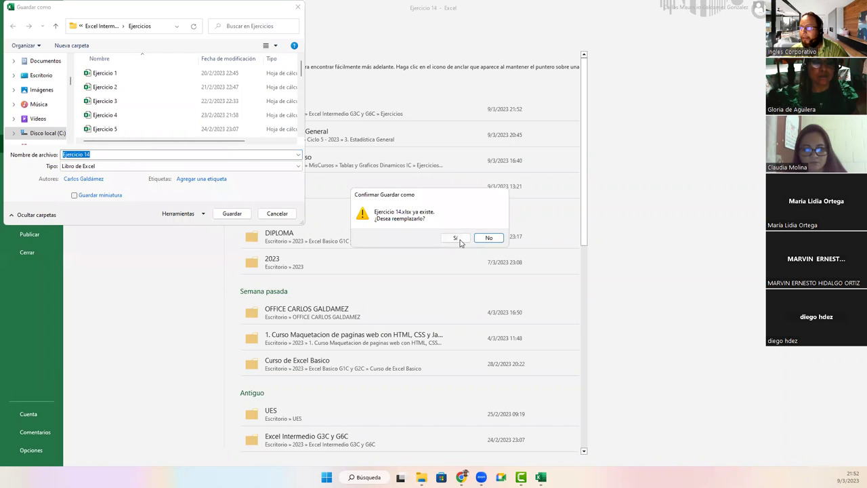
left_click(455, 237)
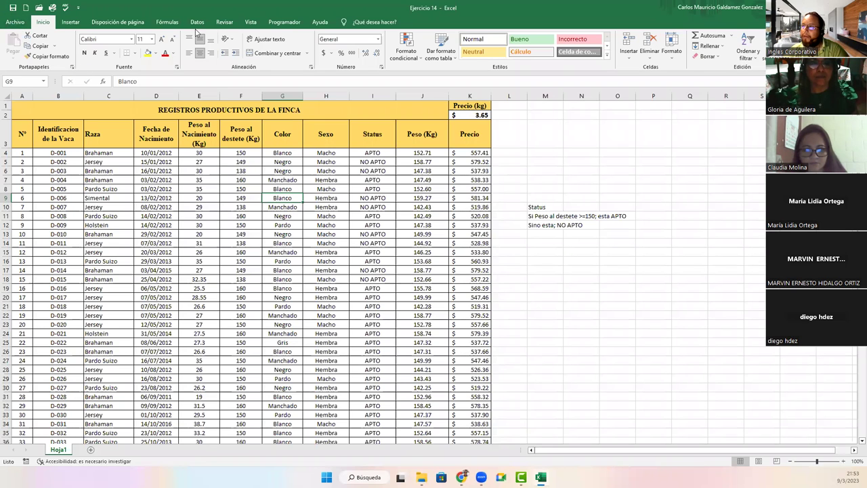
Step: Confirm no edit ranges, workbook protection or sheet protection remain, then go to File > Info
left_click(225, 21)
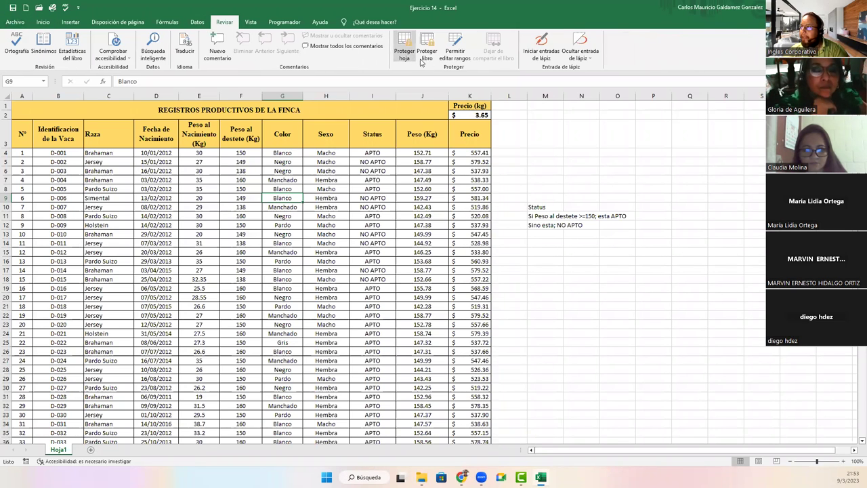
left_click(454, 54)
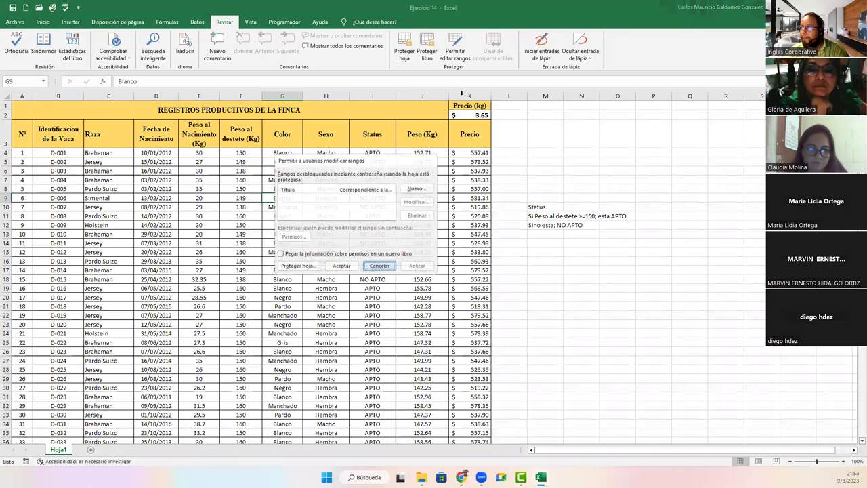
left_click(380, 266)
left_click(424, 56)
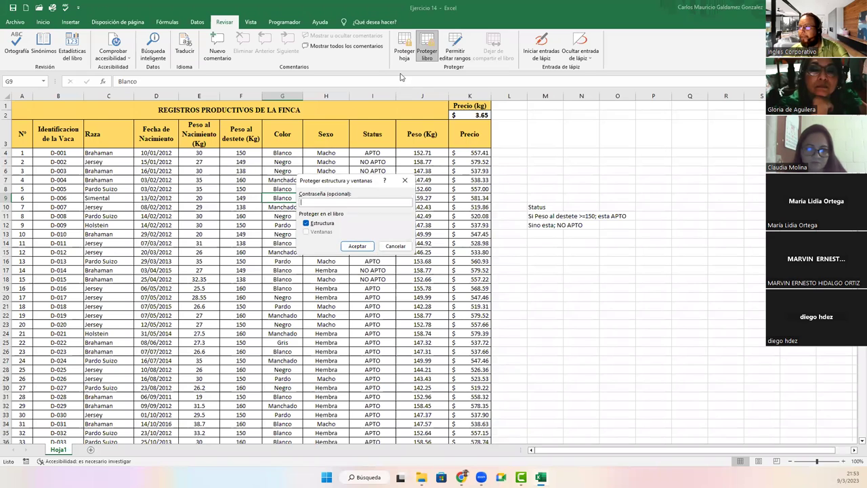
key("Escape")
left_click(403, 54)
key("Escape")
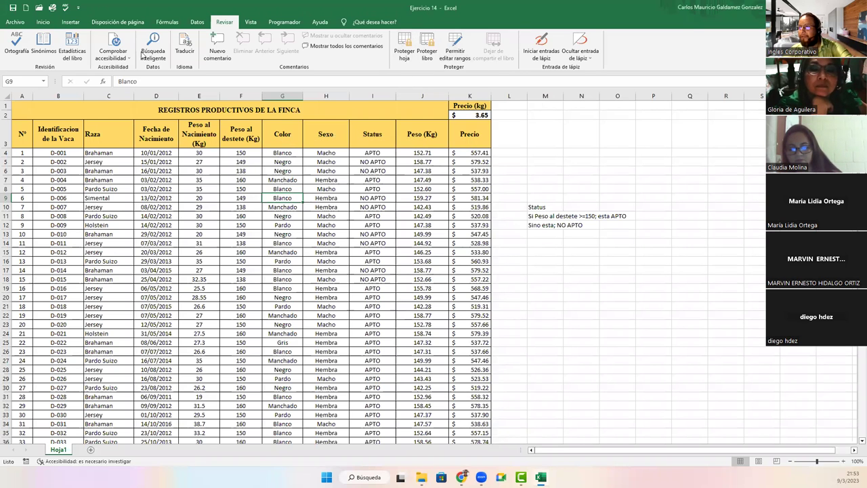
left_click(15, 22)
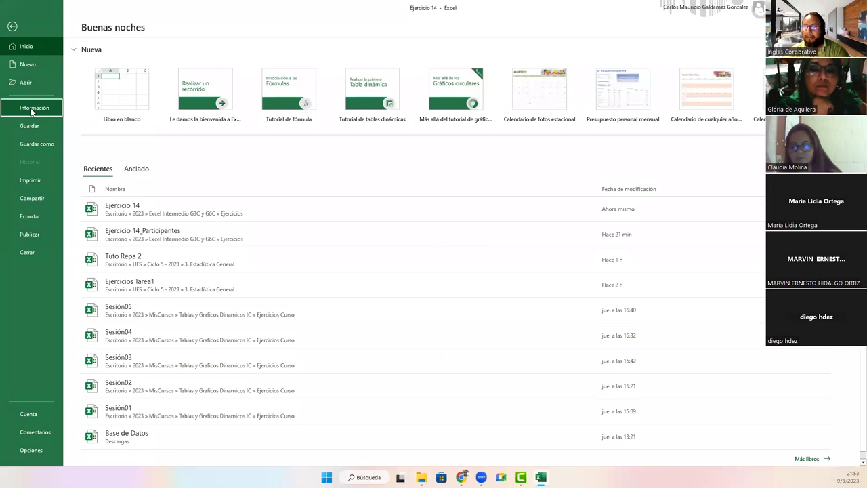
left_click(31, 107)
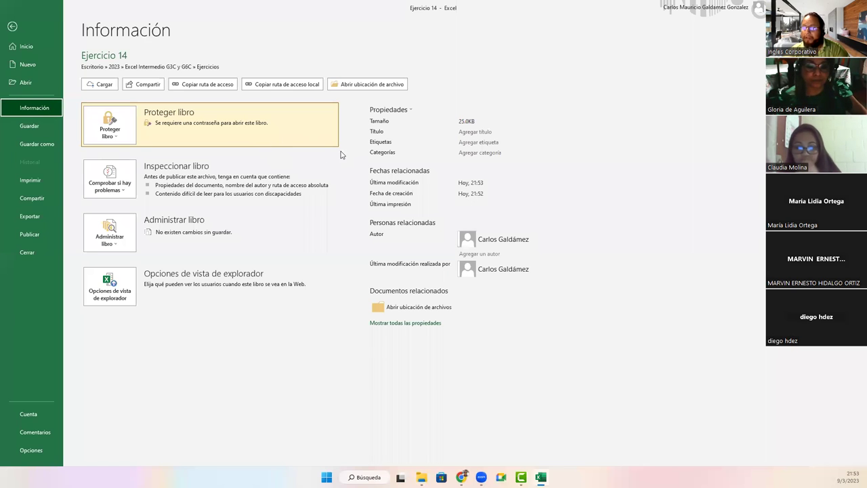
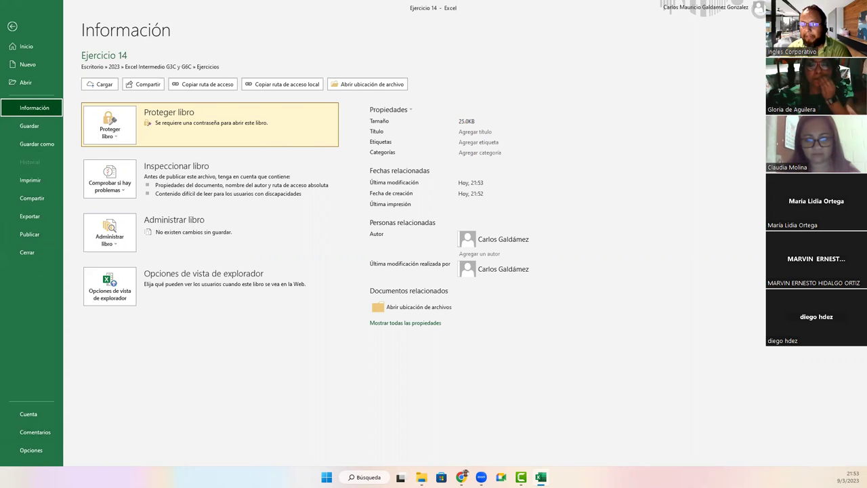
Step: Look through the Accesibilidad and Avanzadas pages of Excel Options, close without changes, and open the File view
left_click(30, 453)
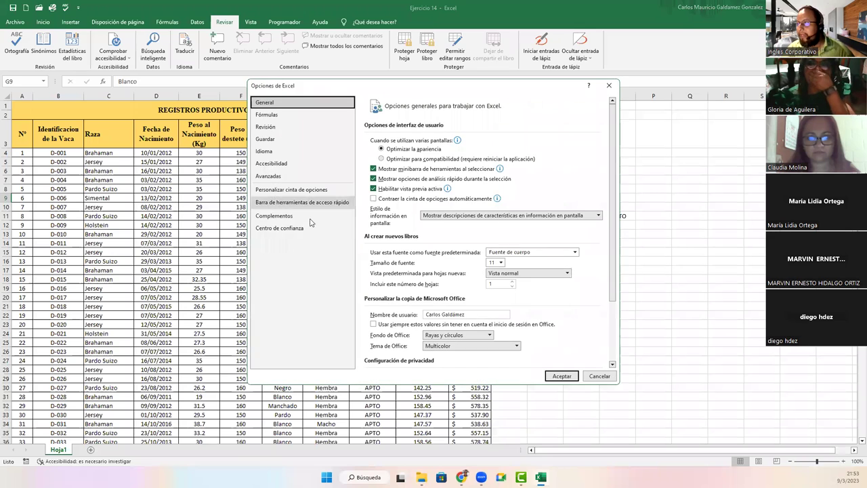
left_click(284, 166)
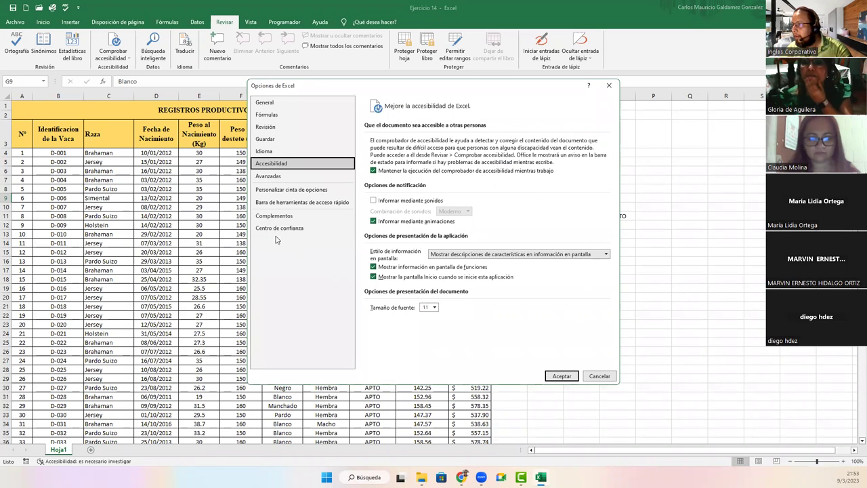
left_click(270, 177)
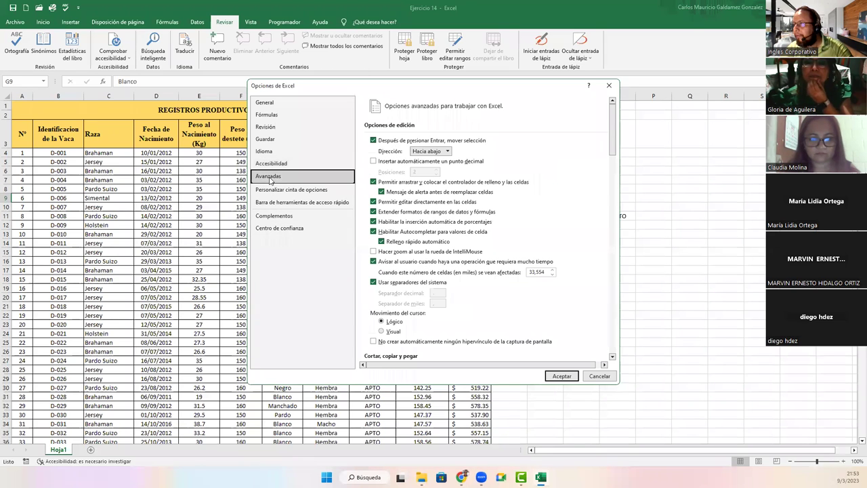
scroll(466, 198, "down", 10)
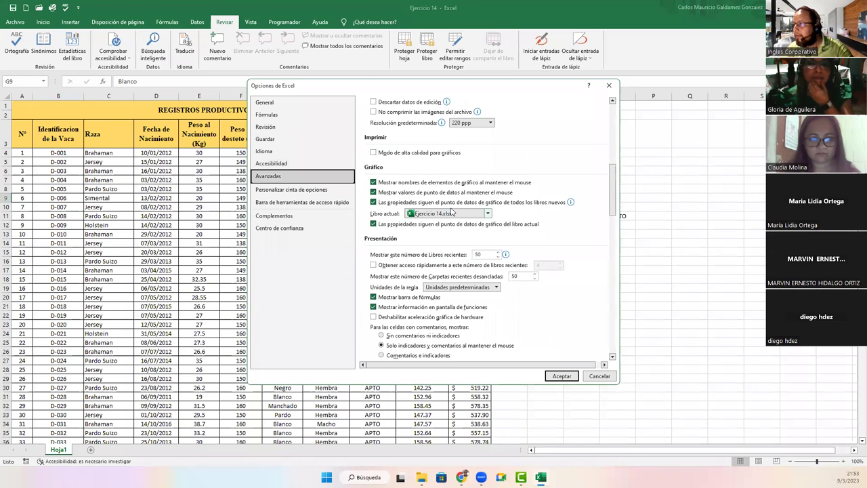
scroll(427, 245, "up", 10)
left_click(561, 376)
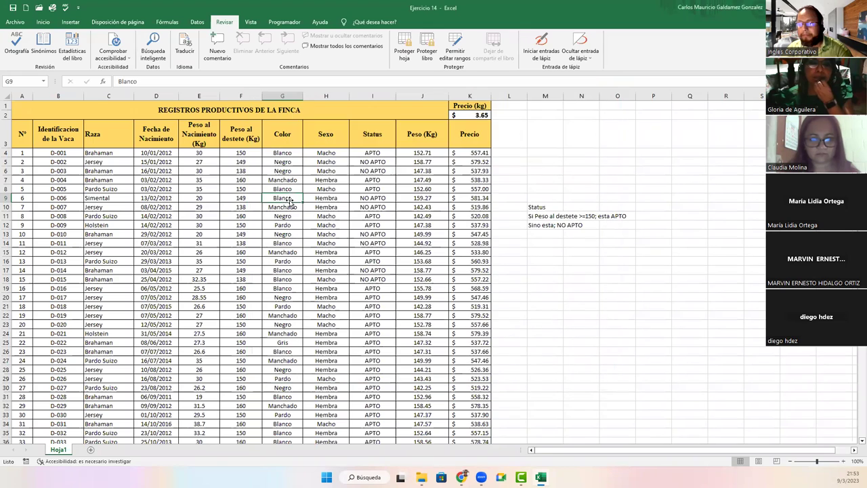
left_click(15, 21)
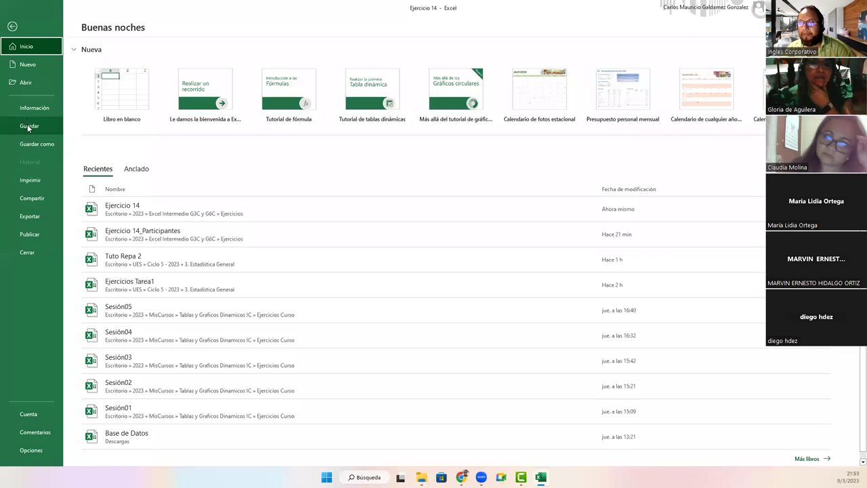
left_click(27, 124)
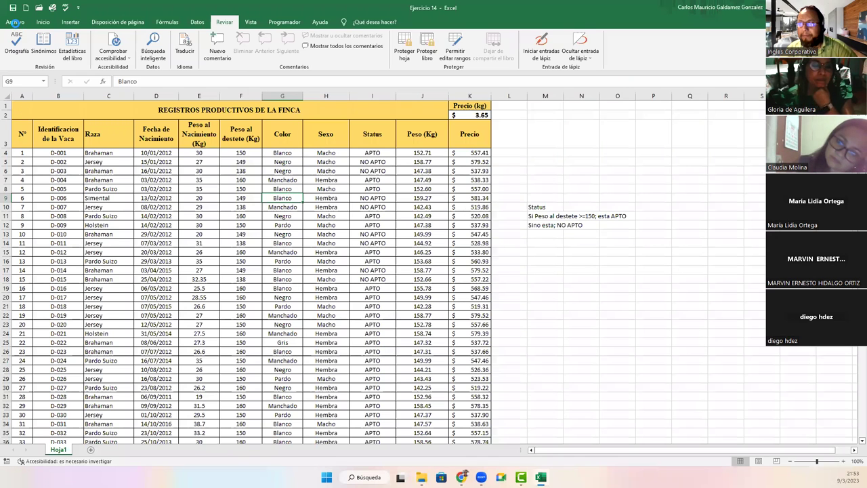
left_click(8, 25)
left_click(36, 110)
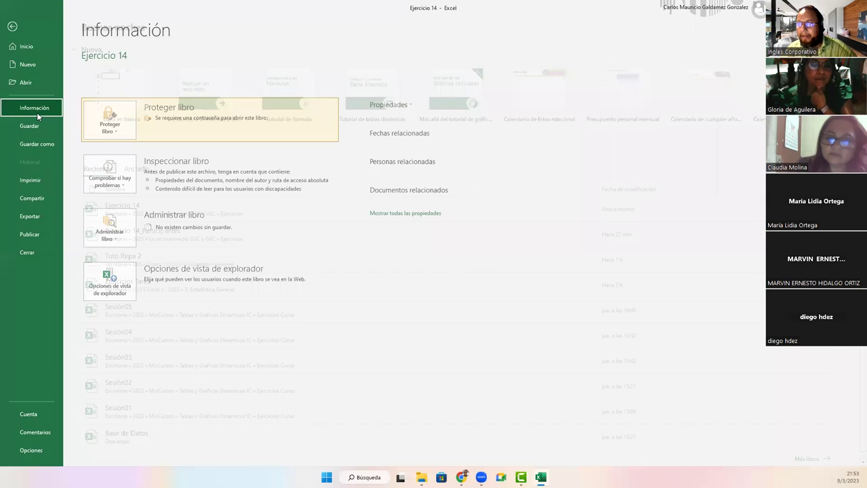
left_click(117, 135)
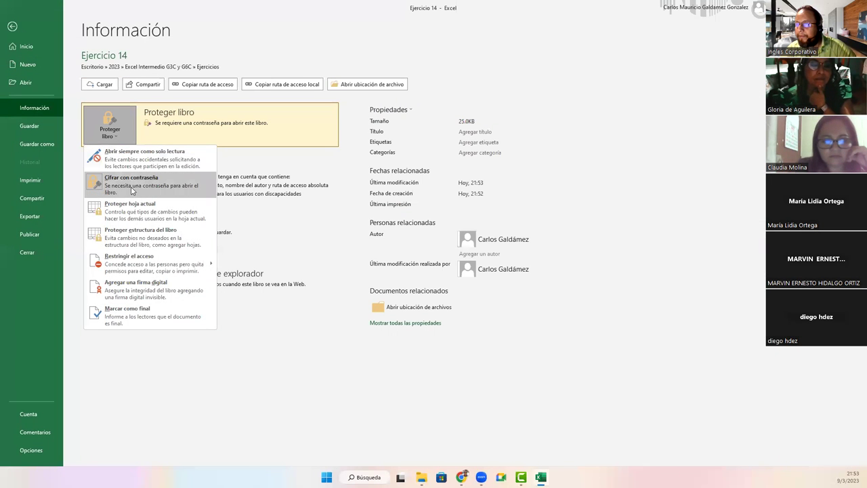
left_click(93, 189)
type("123456")
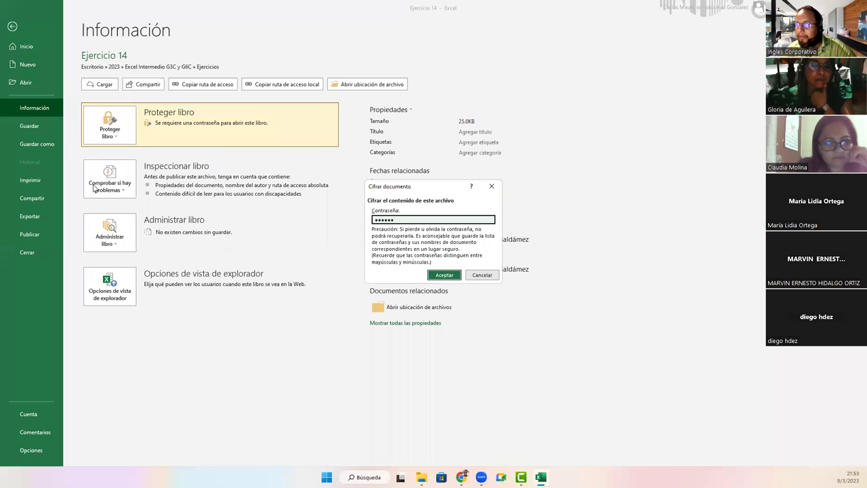
key("Return")
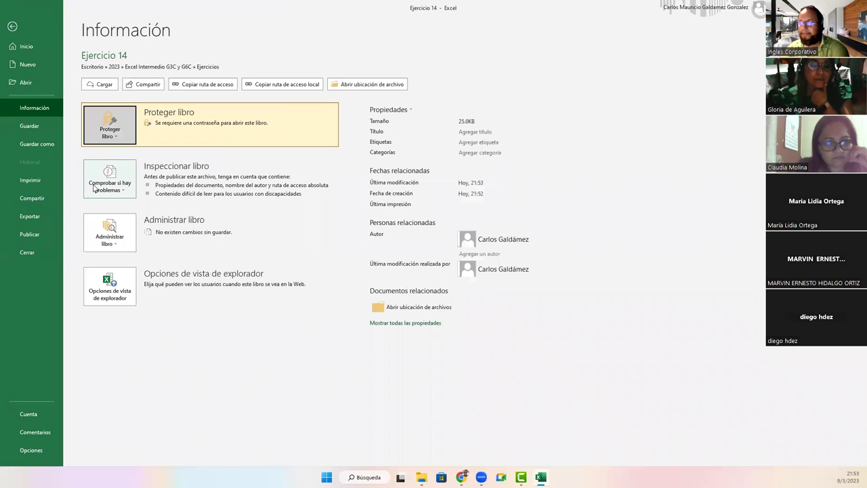
left_click(118, 132)
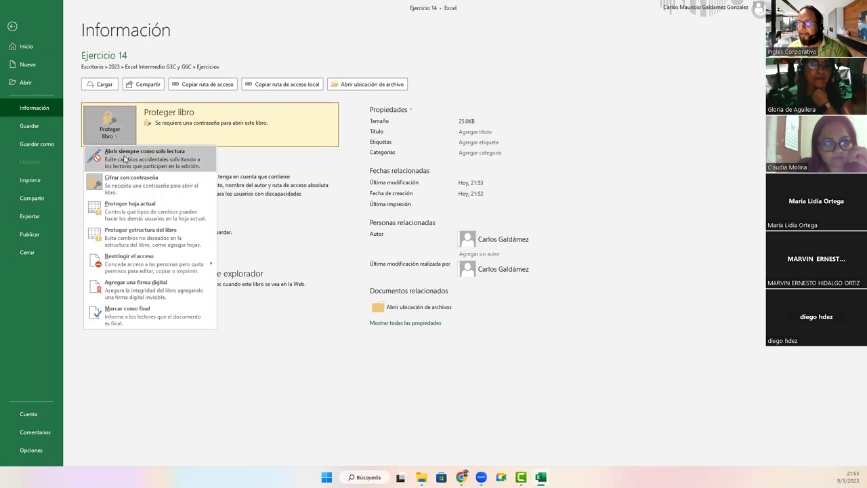
left_click(123, 188)
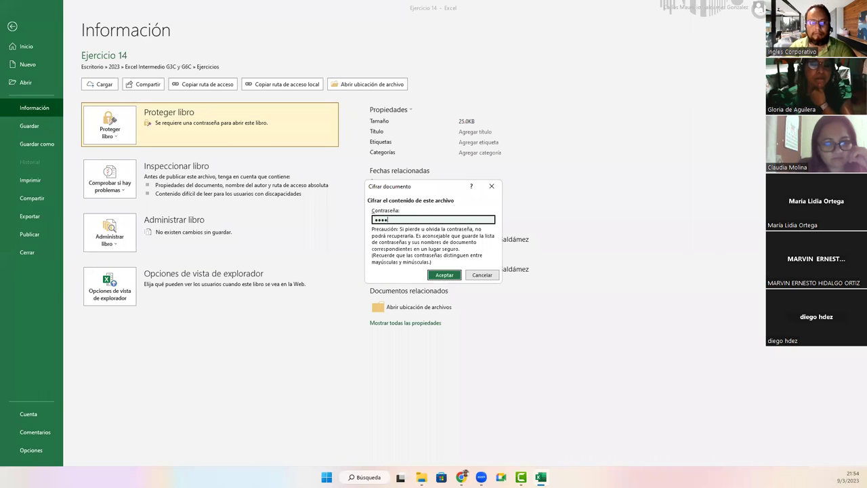
key("Return")
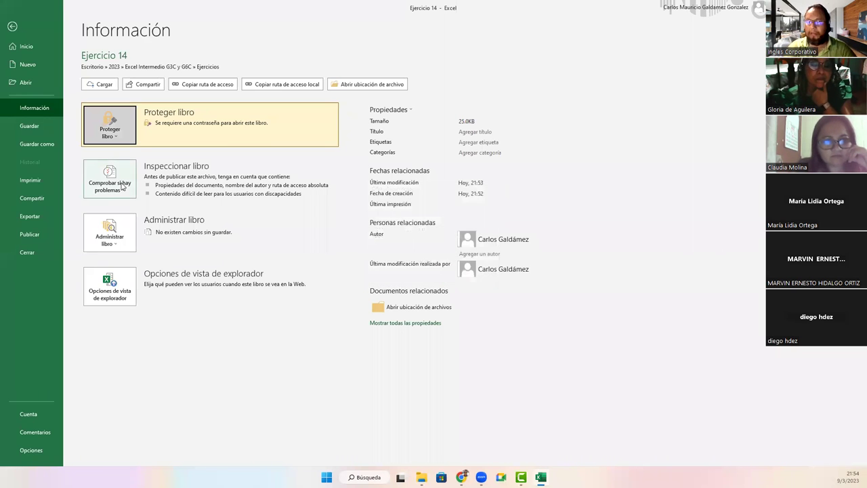
left_click(99, 135)
left_click(116, 180)
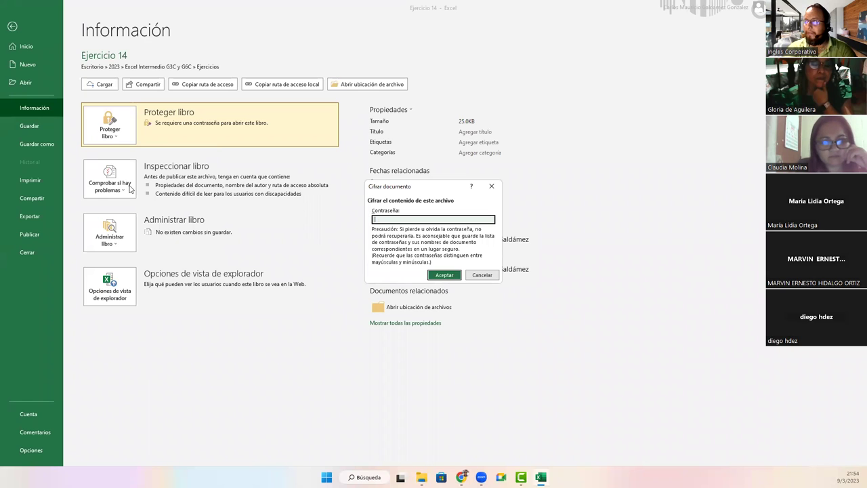
type("123456")
key("Return")
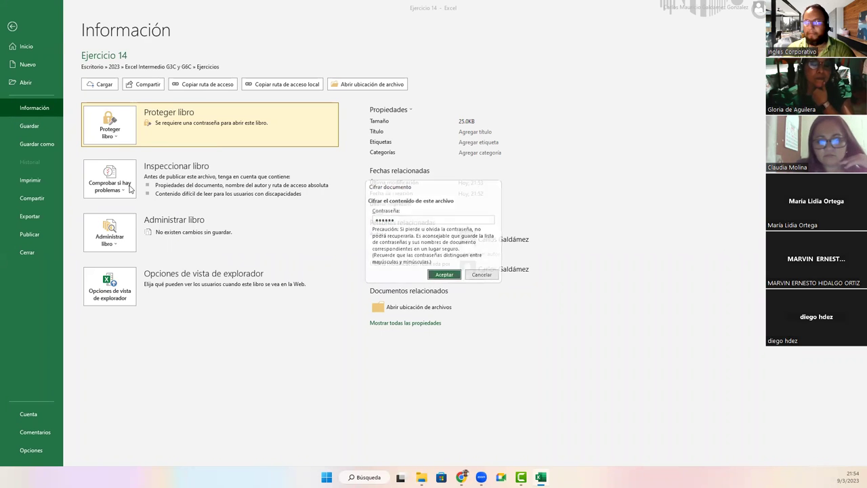
left_click(33, 125)
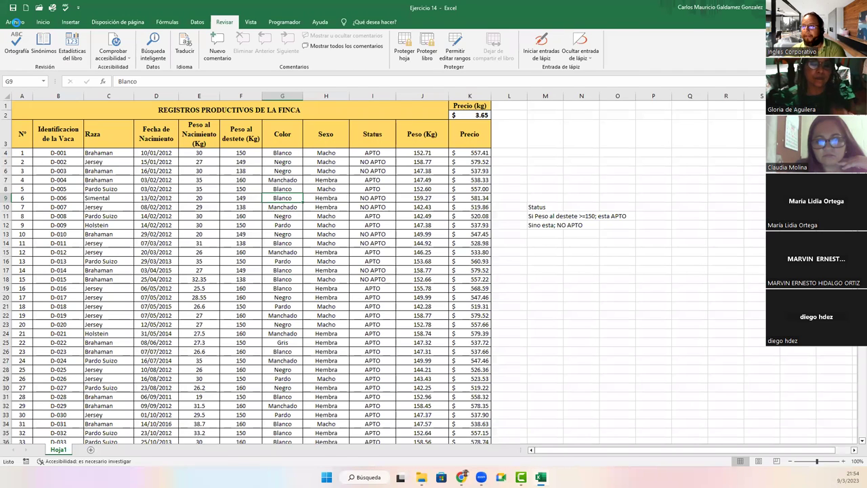
left_click(15, 22)
left_click(29, 110)
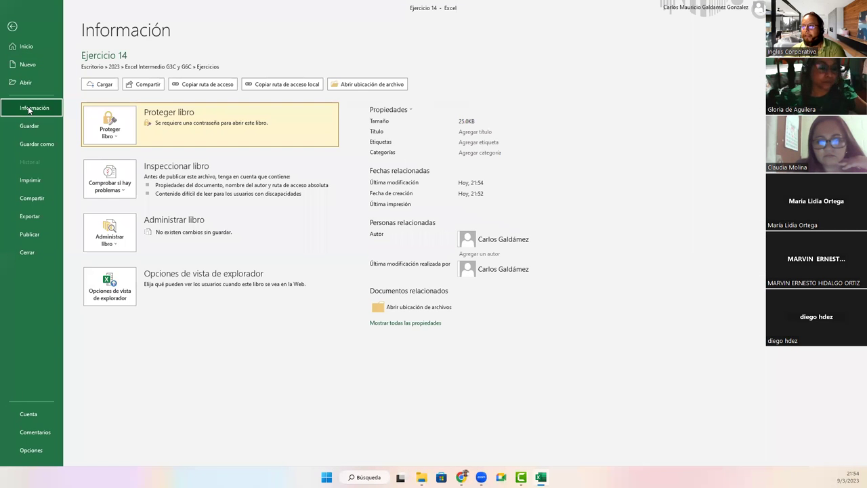
left_click(110, 125)
left_click(122, 187)
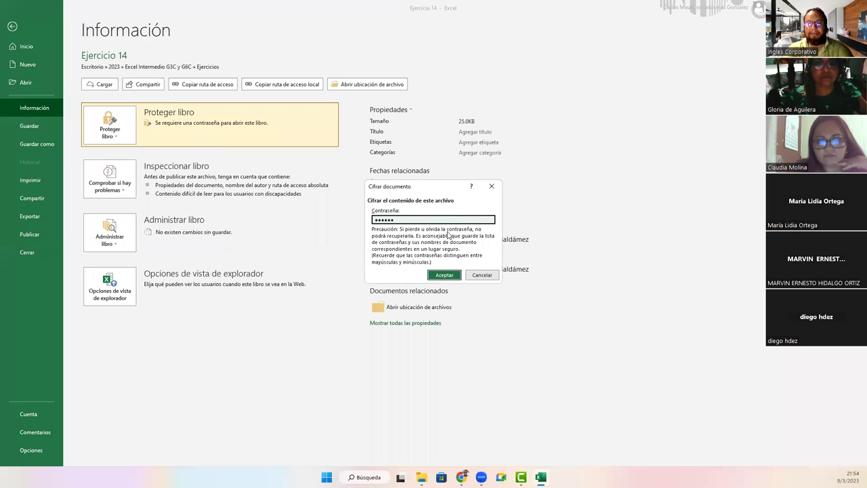
type("12")
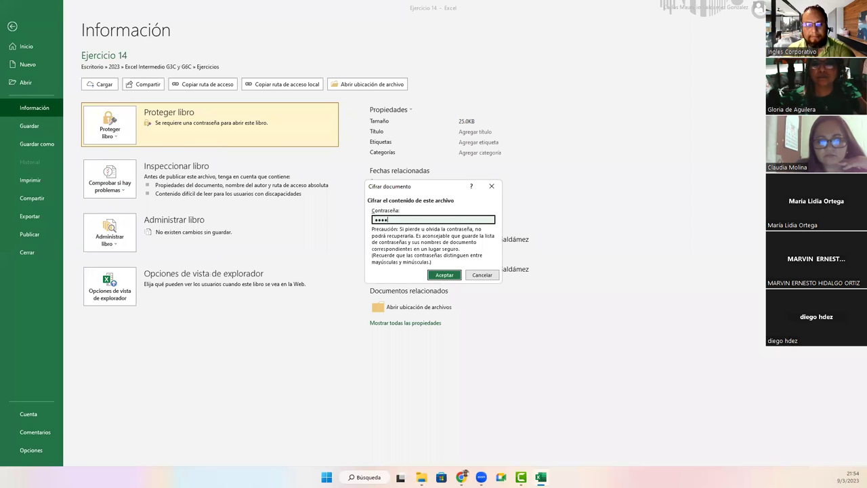
type("3456")
key("Return")
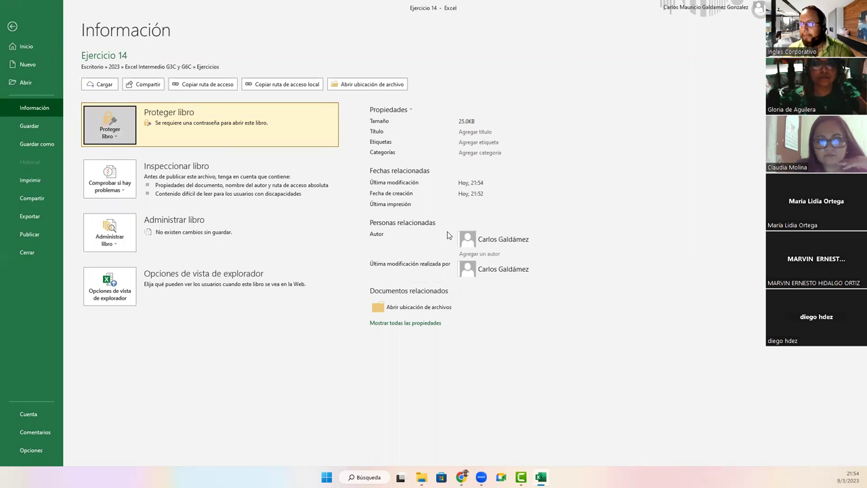
Step: Confirm the open password in both prompts, save, and return to the Información page
left_click(120, 123)
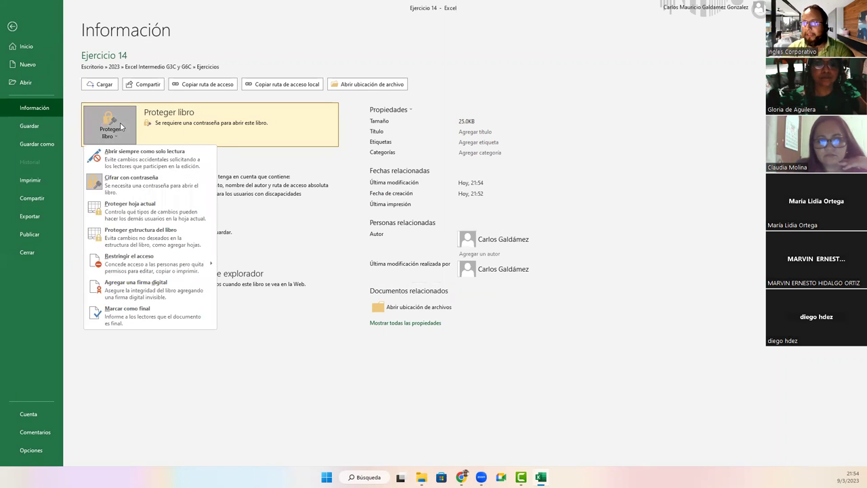
left_click(171, 185)
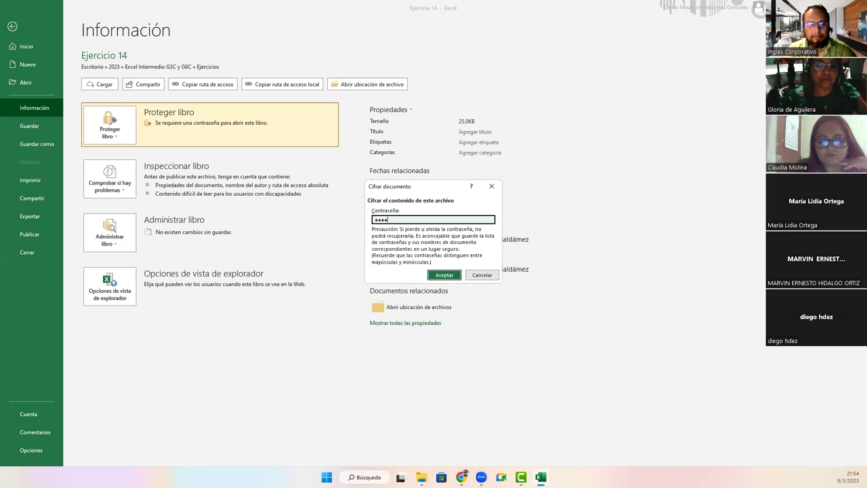
key("Return")
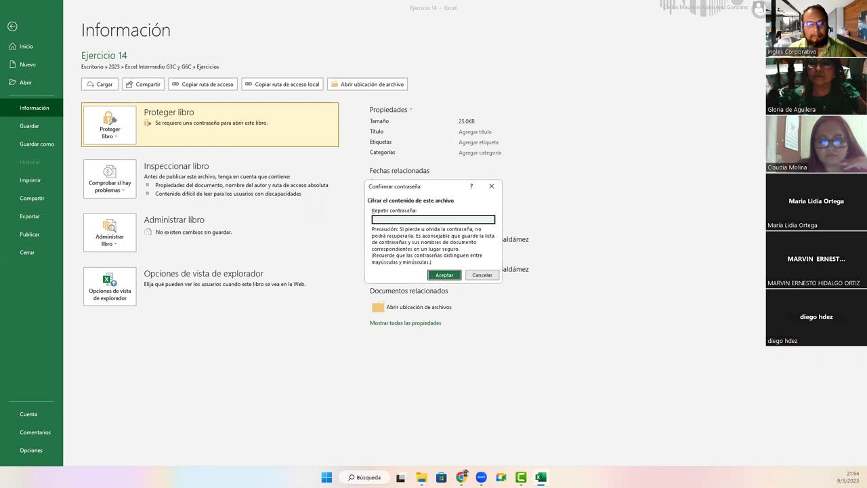
key("Return")
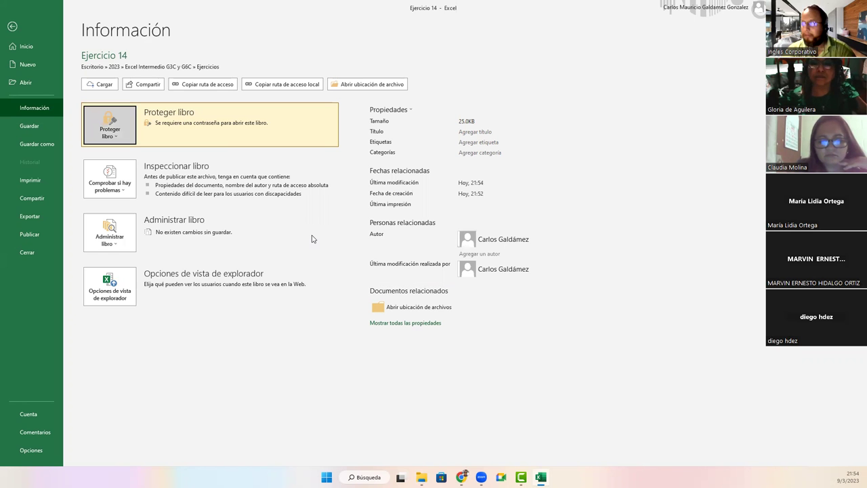
left_click(30, 128)
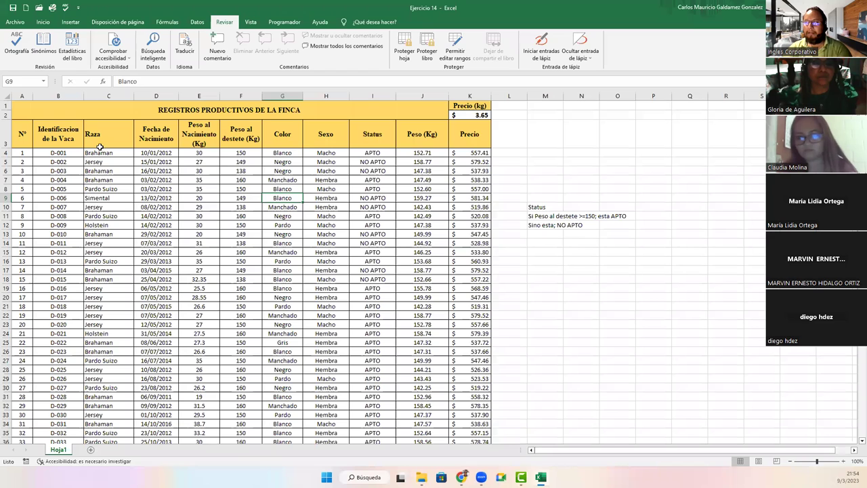
left_click(15, 21)
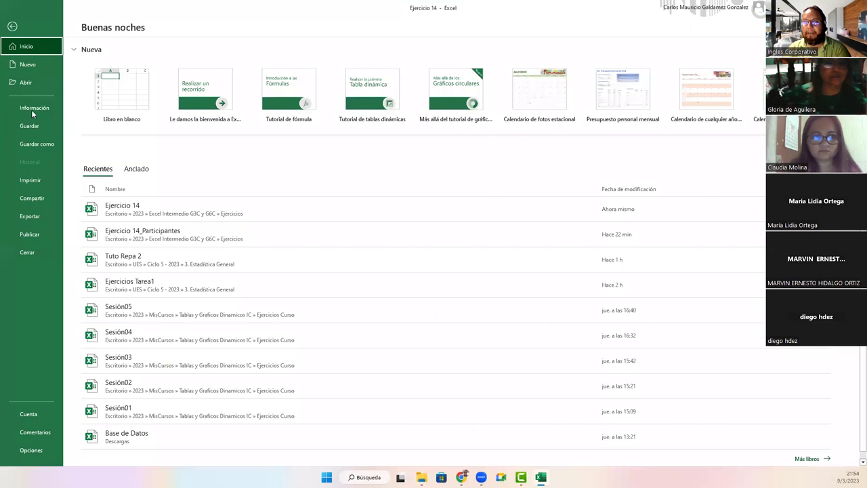
left_click(32, 110)
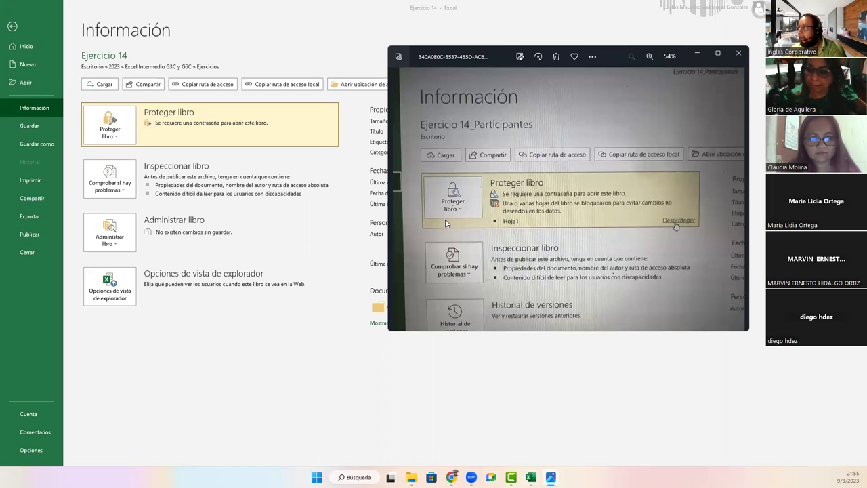
Step: Bring Excel back in front of Photos and leave the File view for the worksheet
left_click(116, 136)
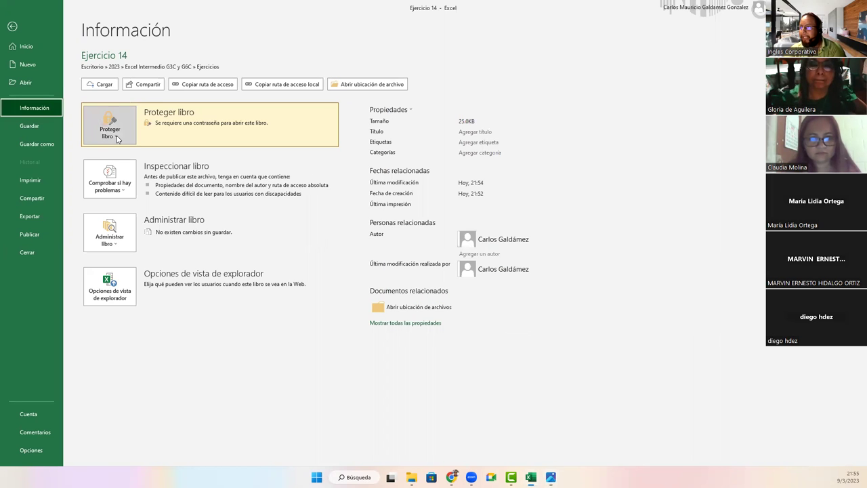
left_click(117, 135)
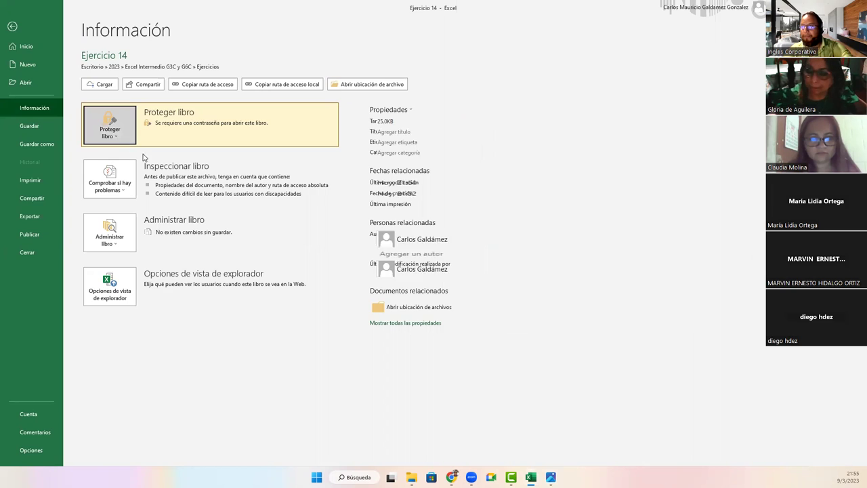
key("Escape")
left_click(326, 197)
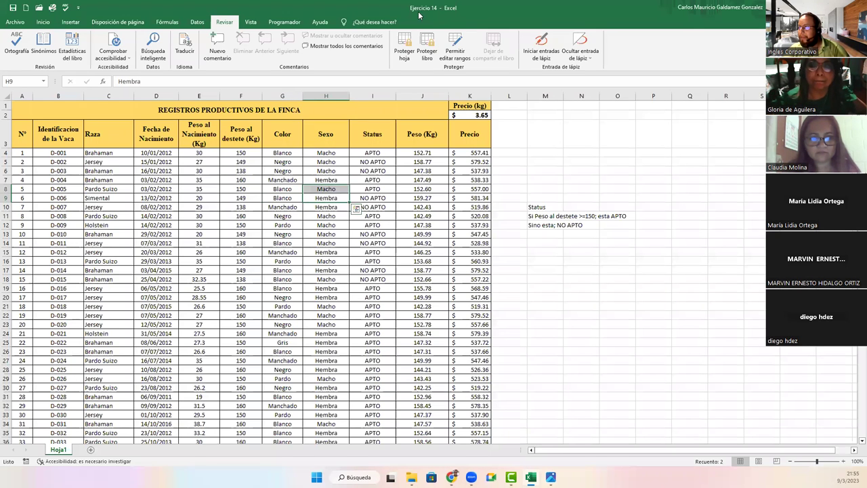
left_click(405, 51)
type("123456")
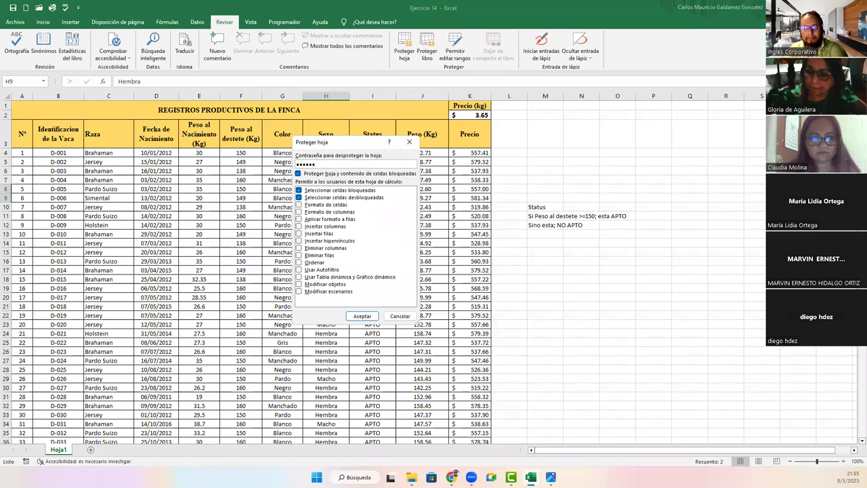
key("Return")
type("1234")
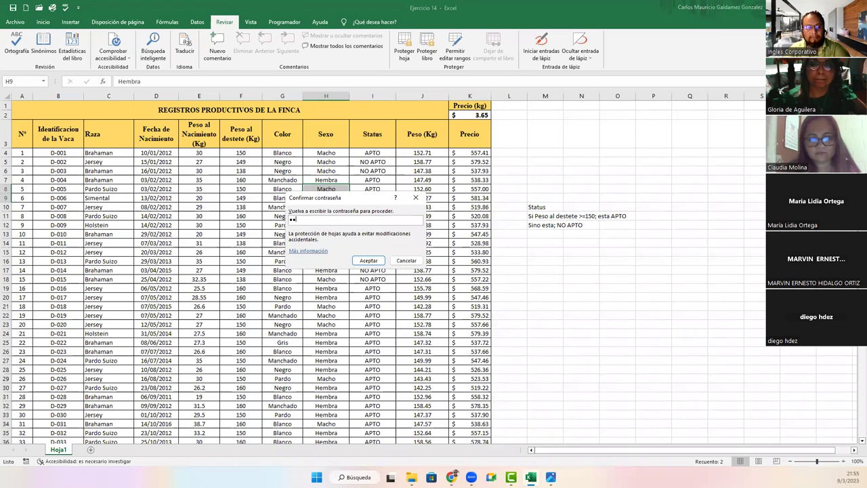
type("56")
key("Return")
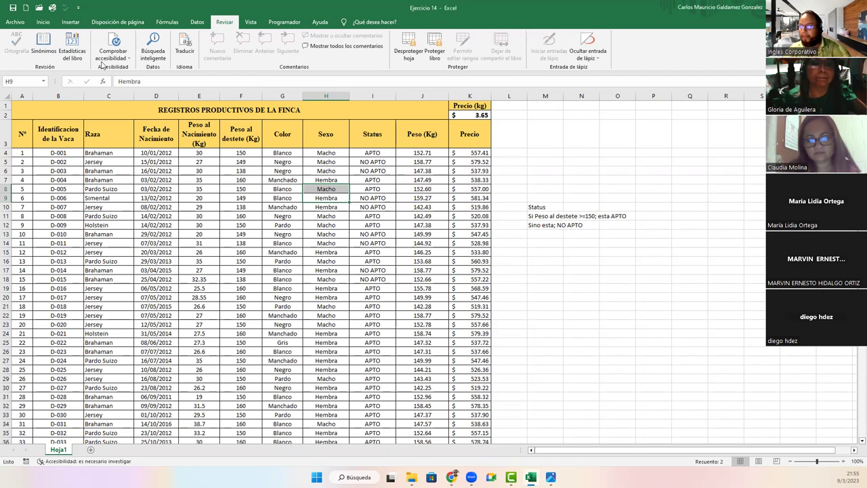
Step: Go to File > Información and list the Proteger libro options
left_click(15, 21)
left_click(32, 108)
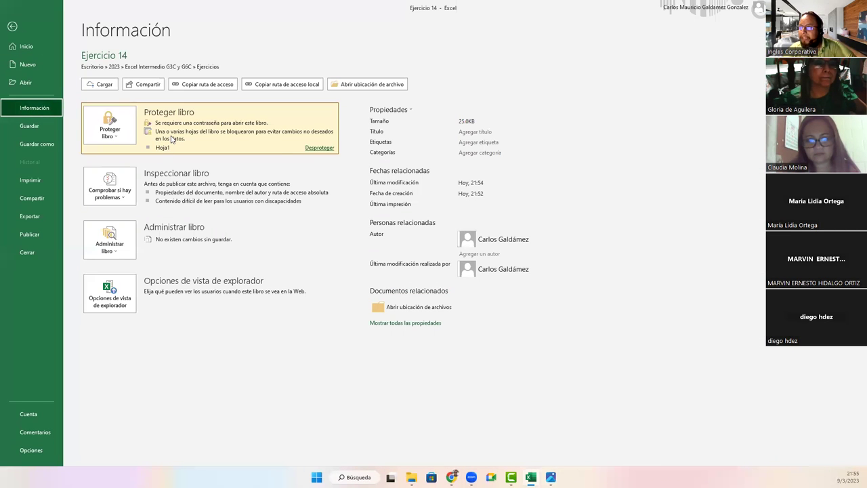
left_click(133, 139)
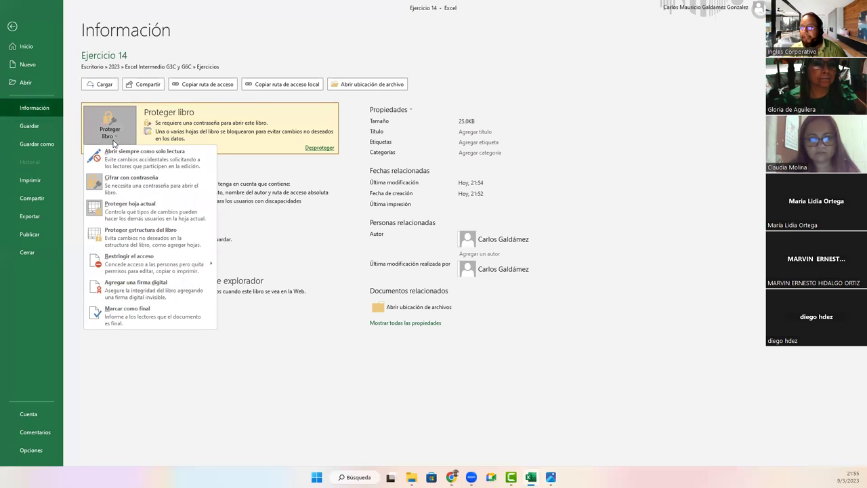
Step: Encrypt the file with an opening password, replacing 1234567 with 1, and confirm it
left_click(115, 192)
type("1234567")
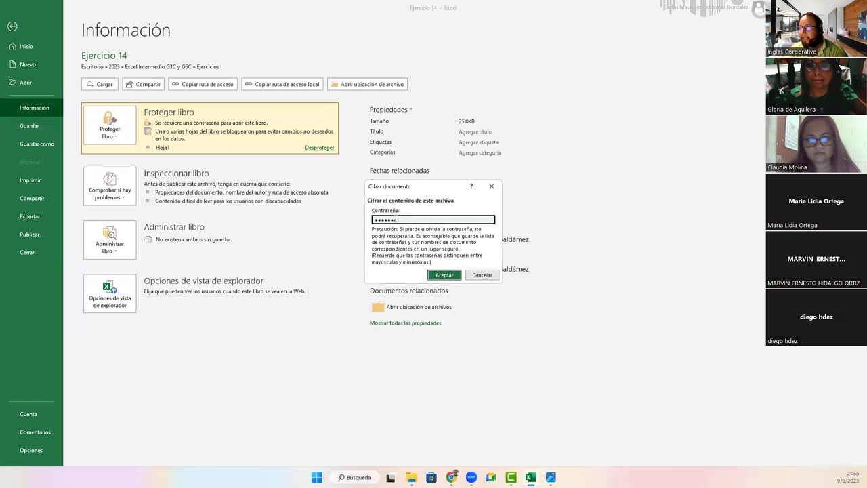
double_click(377, 219)
type("1")
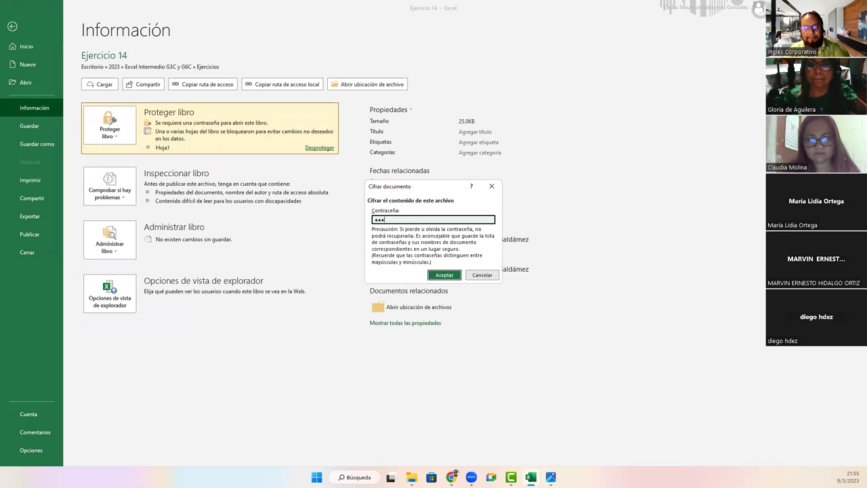
key("Return")
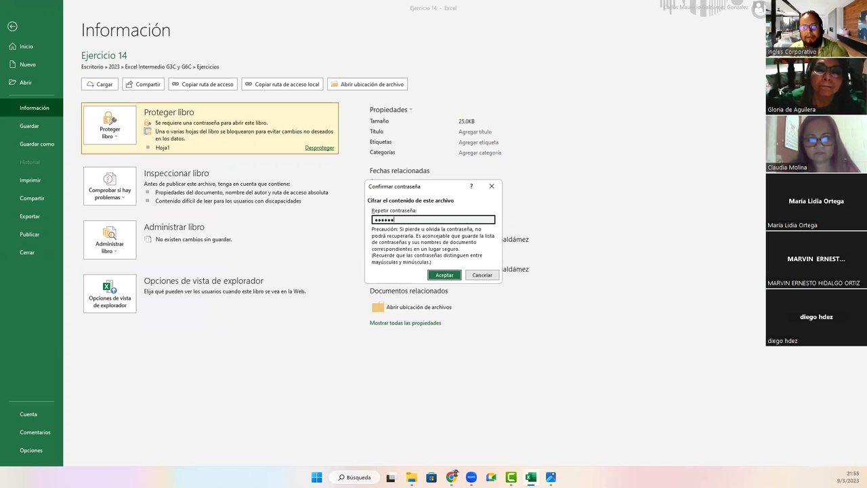
key("Return")
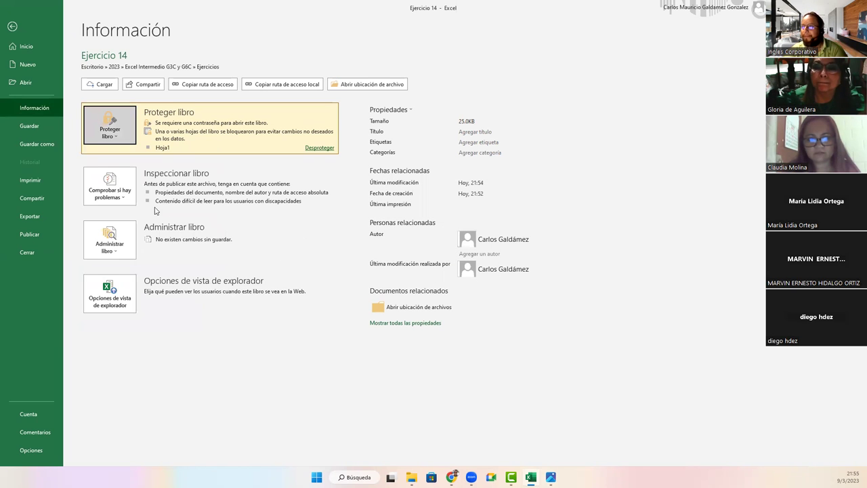
Step: Unprotect Hoja1 from the Info page, retrying after an incorrect-password message
left_click(115, 139)
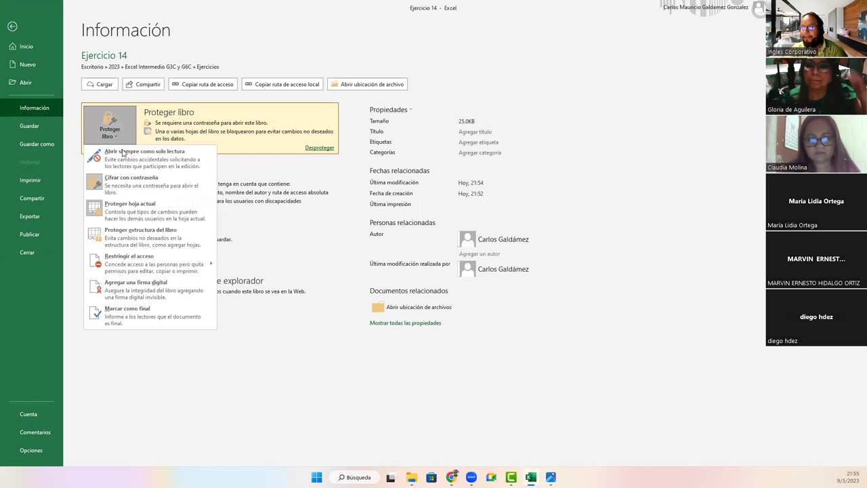
left_click(318, 149)
left_click(318, 149)
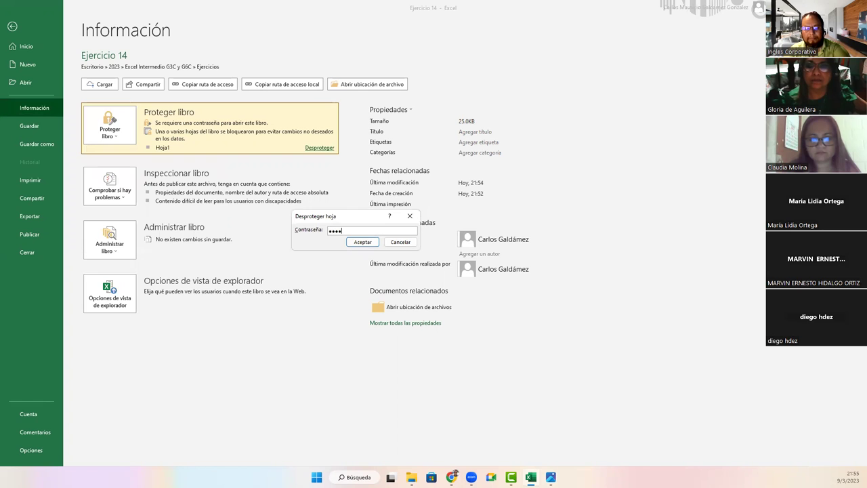
left_click(362, 242)
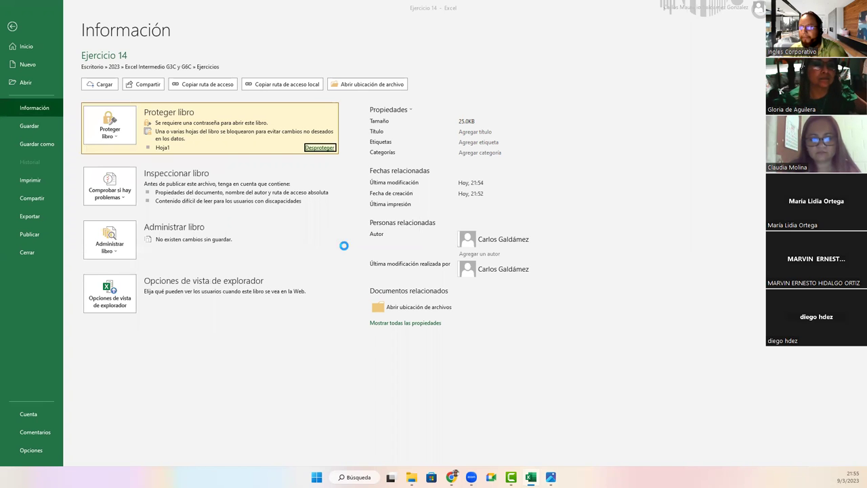
left_click(437, 263)
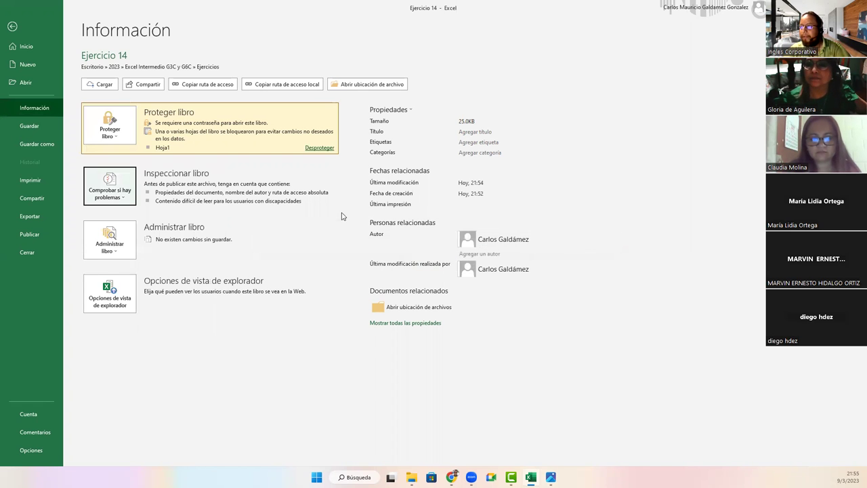
left_click(319, 147)
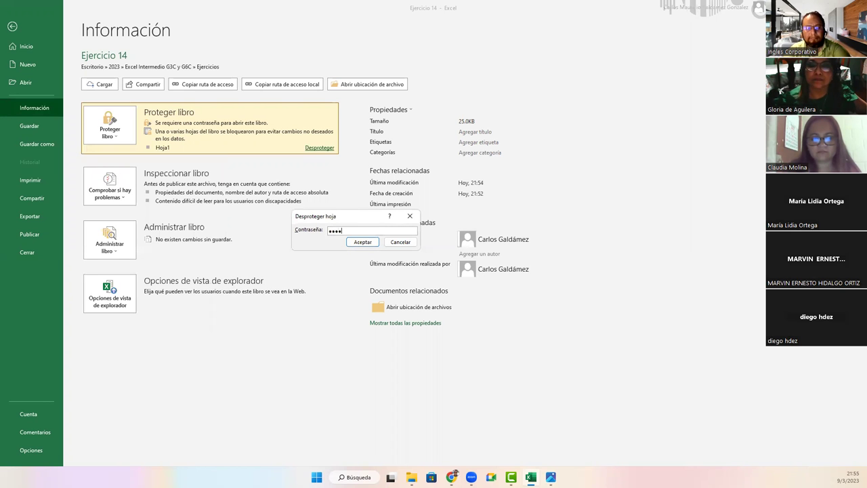
key("Return")
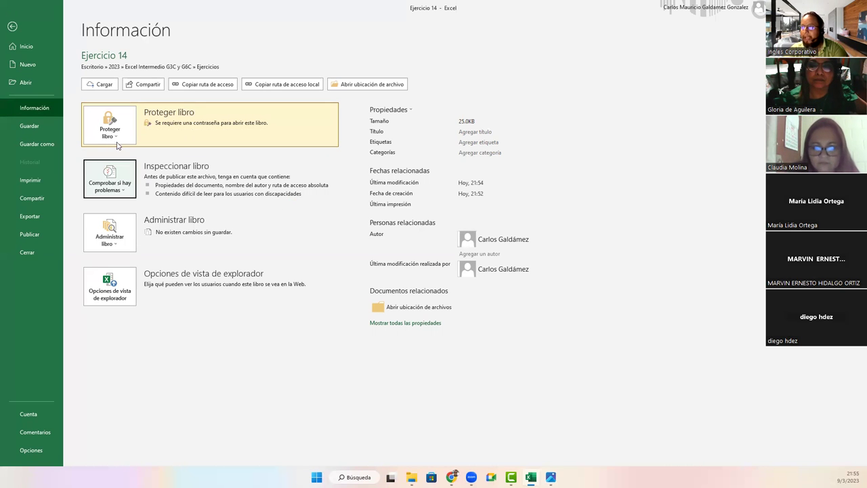
Step: On Revisar, skip Proteger hoja and protect the workbook structure with a confirmed password
left_click(12, 26)
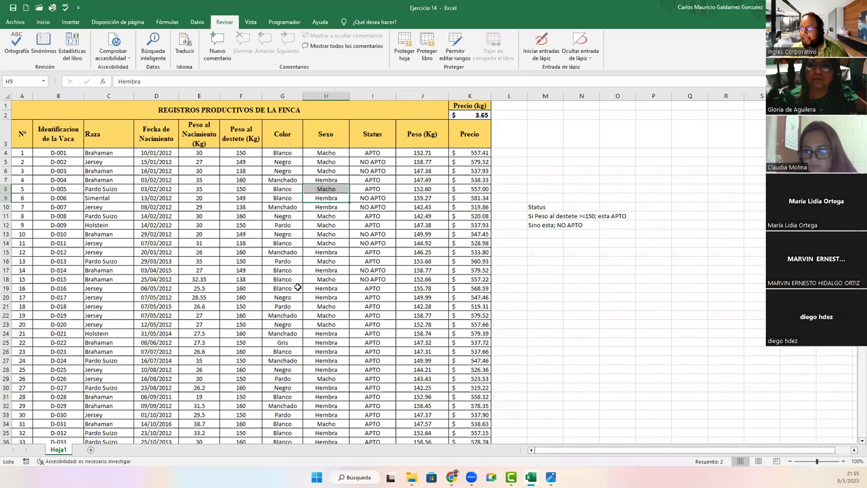
left_click(405, 51)
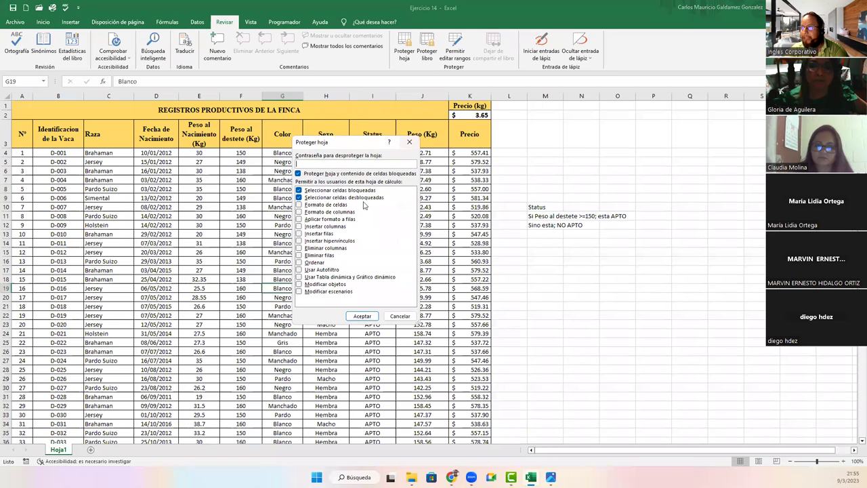
left_click(409, 143)
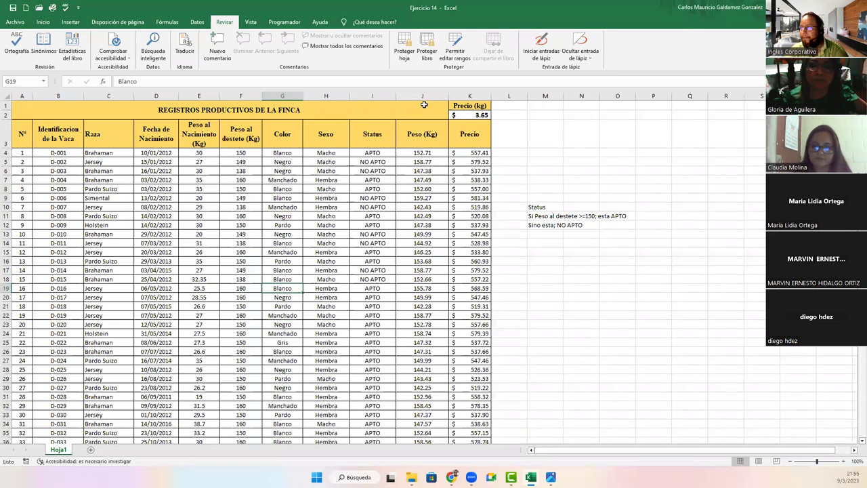
left_click(427, 57)
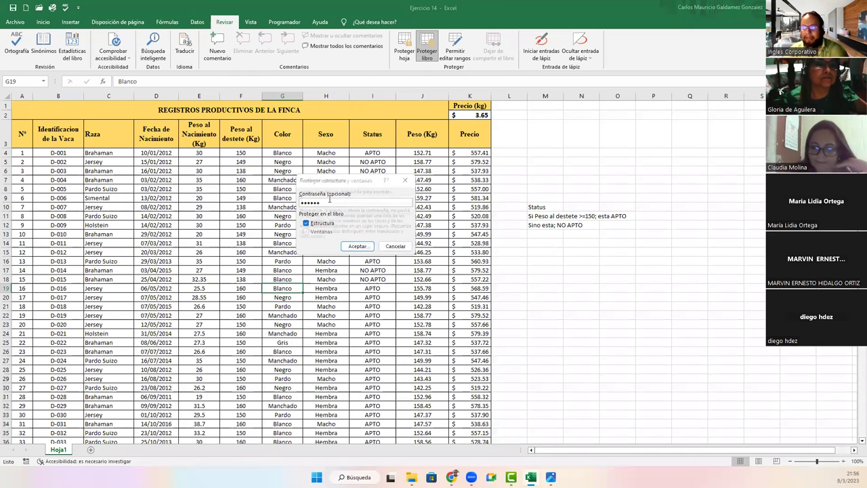
key("Return")
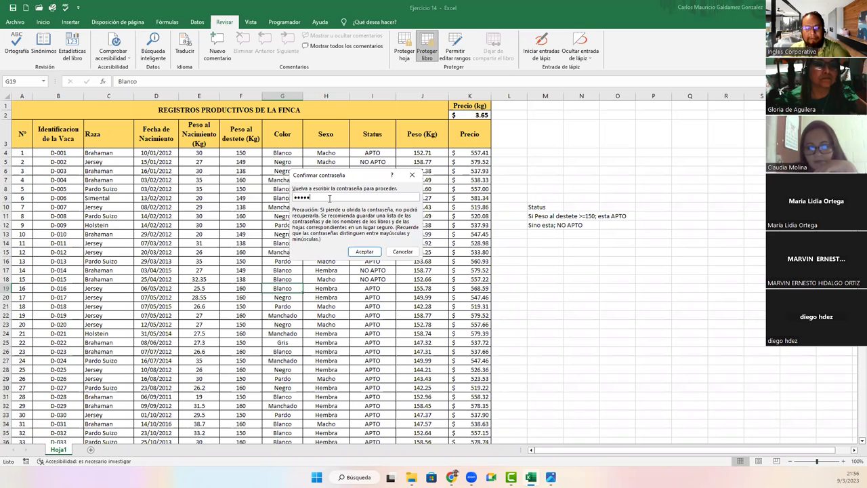
key("Return")
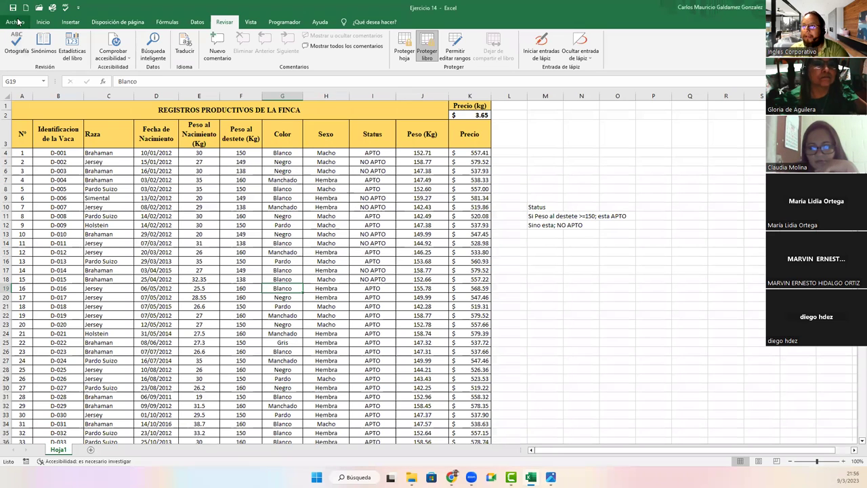
left_click(15, 22)
left_click(44, 108)
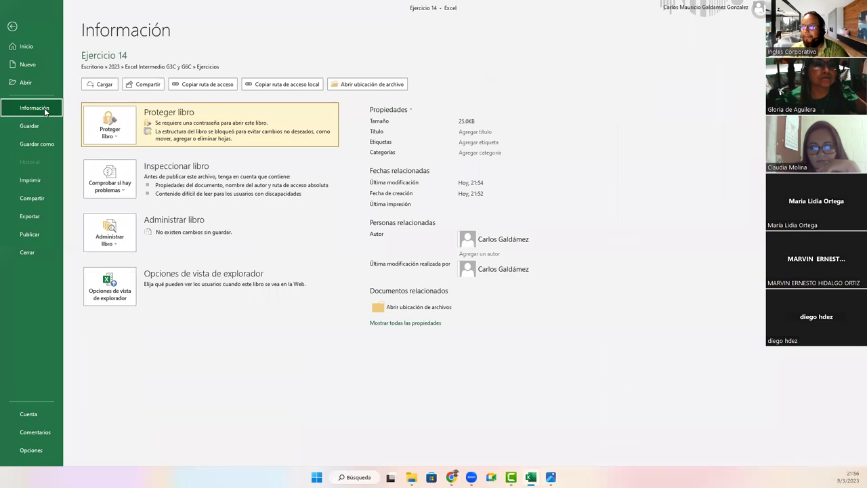
left_click(119, 128)
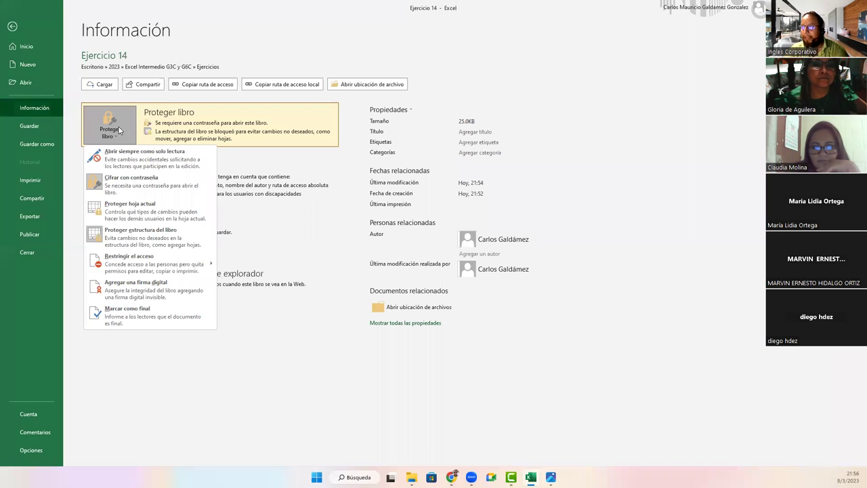
left_click(115, 233)
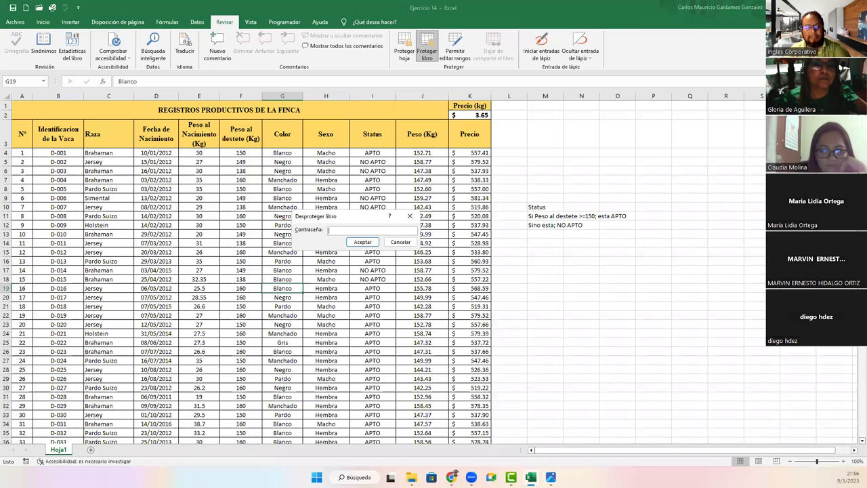
type("1234")
key("Return")
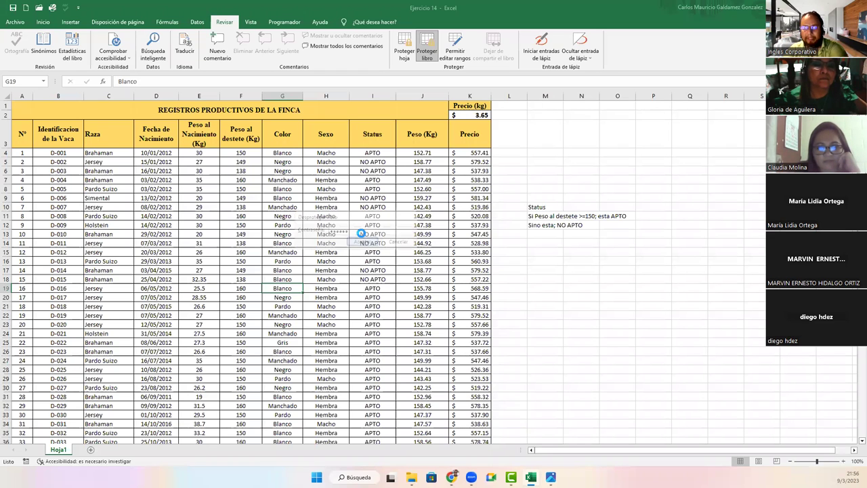
left_click(15, 21)
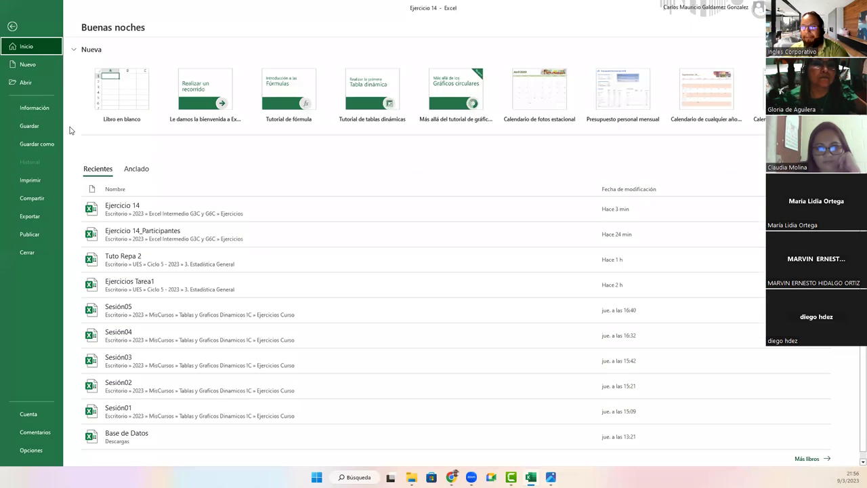
left_click(38, 109)
left_click(124, 141)
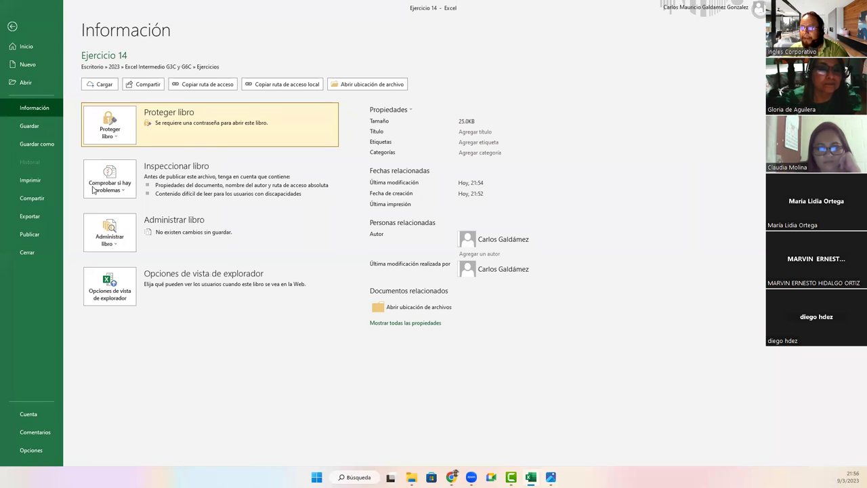
left_click(95, 191)
type("123456")
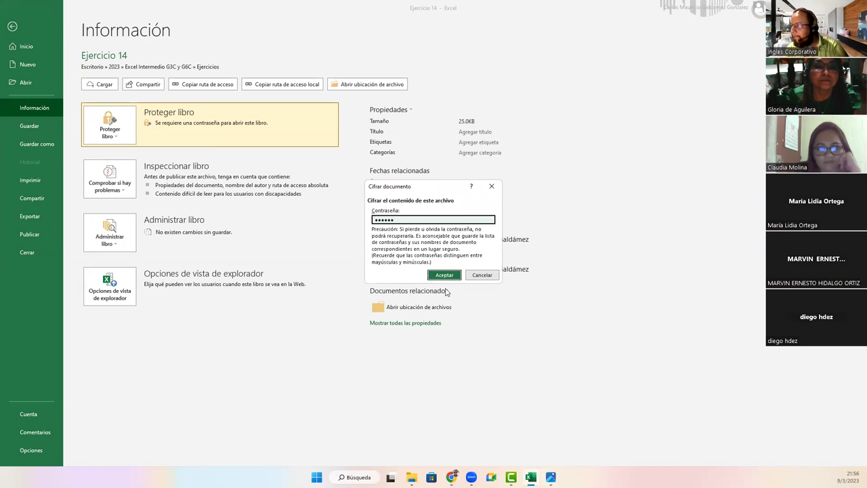
key("BackSpace")
key("BackSpace")
key("BackSpace")
key("BackSpace")
key("BackSpace")
key("BackSpace")
type("12345678")
key("Return")
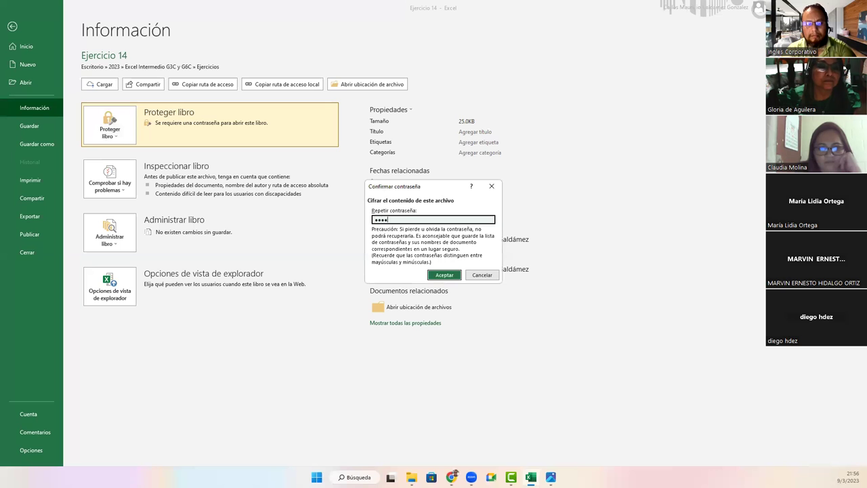
key("Return")
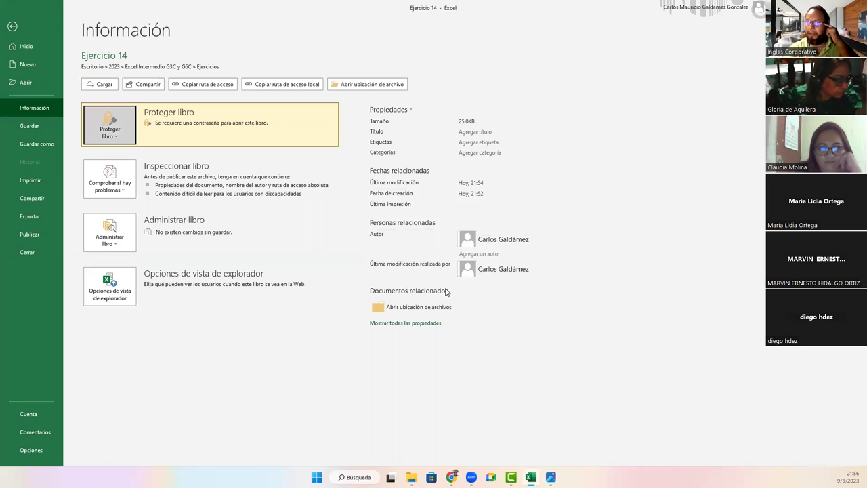
left_click(28, 126)
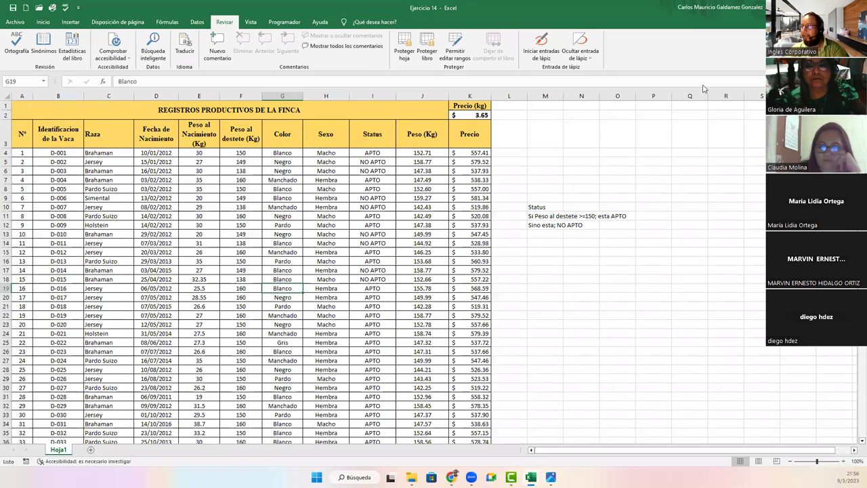
Step: Close Excel and the Photos viewer, then open Ejercicio 14 from the Ejercicios folder
key("alt+F4")
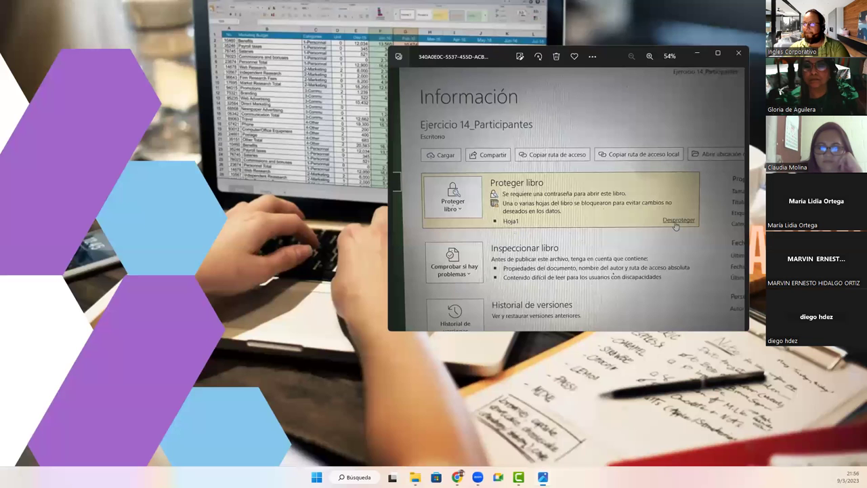
left_click(739, 54)
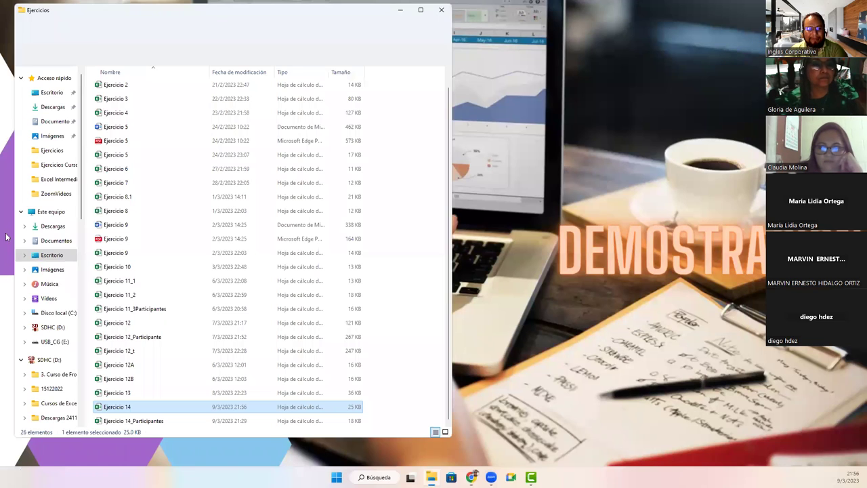
double_click(114, 407)
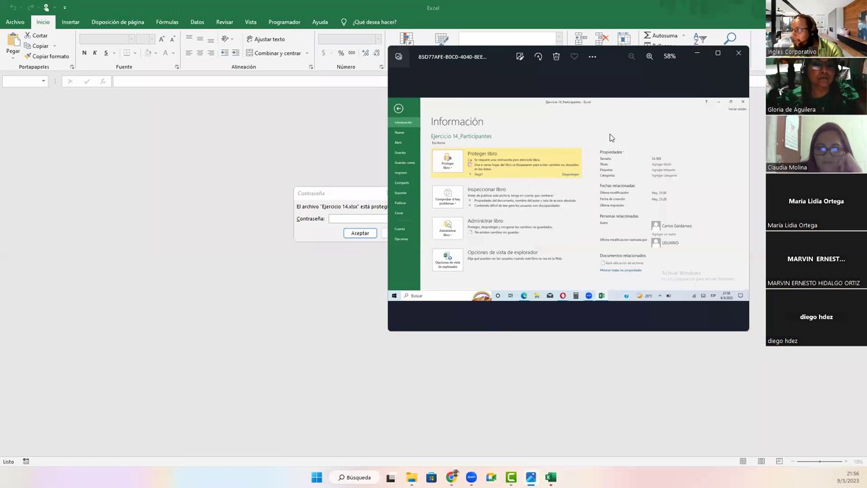
Step: Close Photos and enter the open password, retrying after the incorrect-password message
left_click(739, 53)
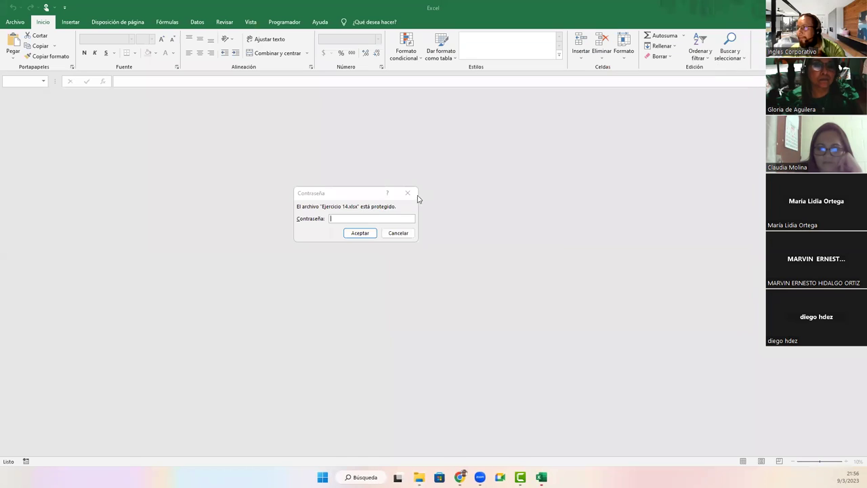
left_click(370, 215)
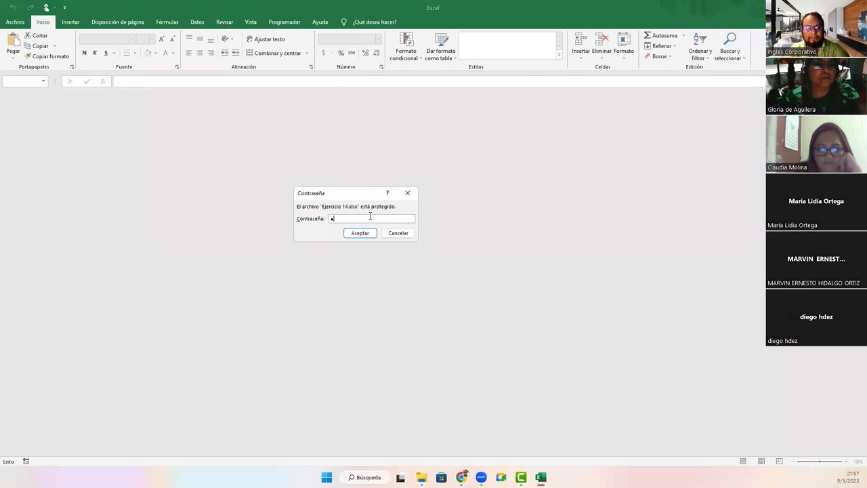
key("Return")
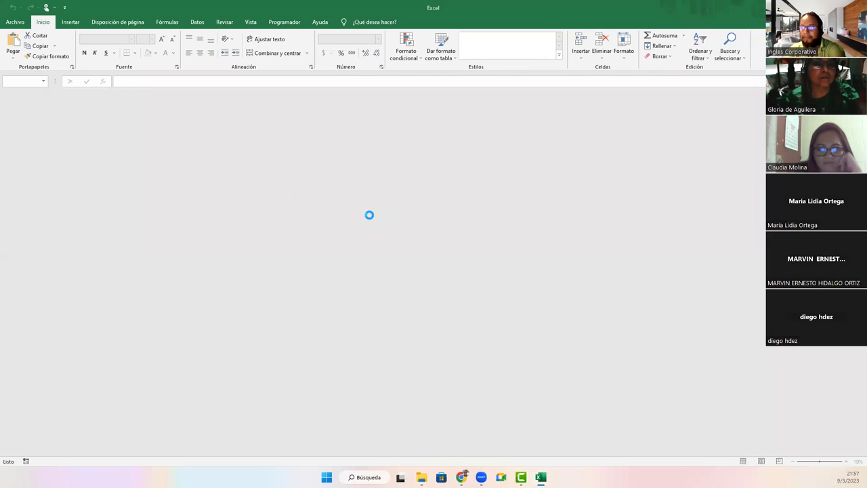
left_click(427, 263)
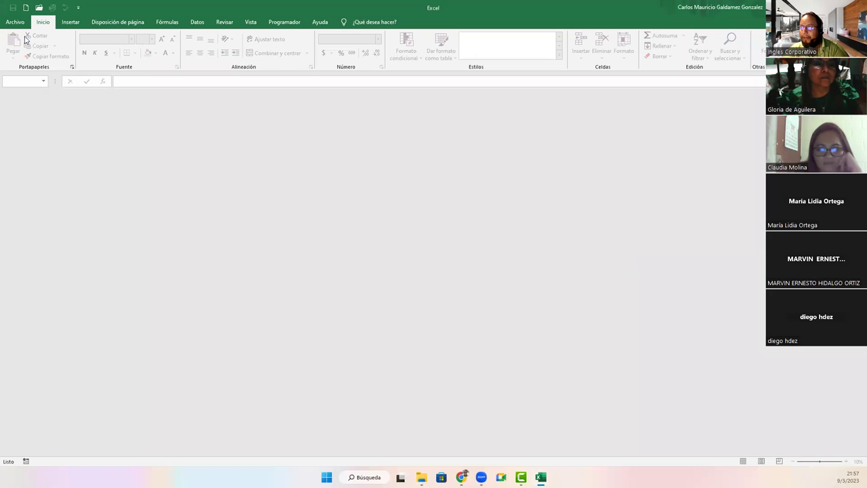
left_click(15, 21)
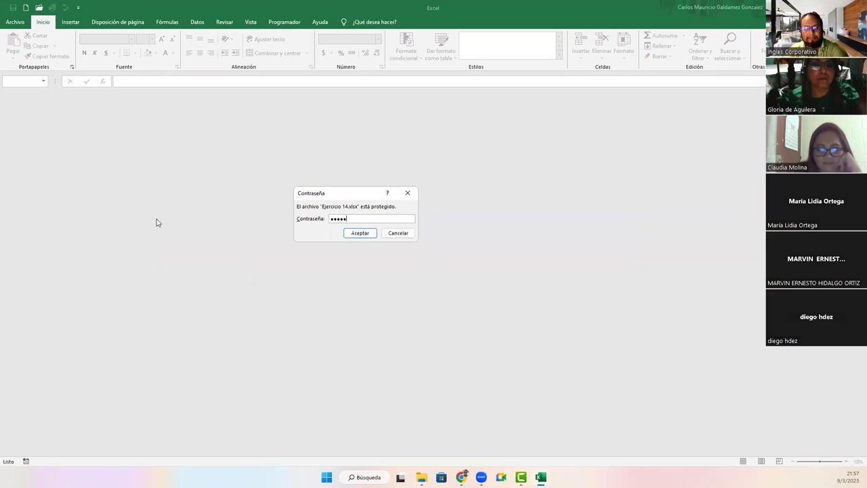
key("Return")
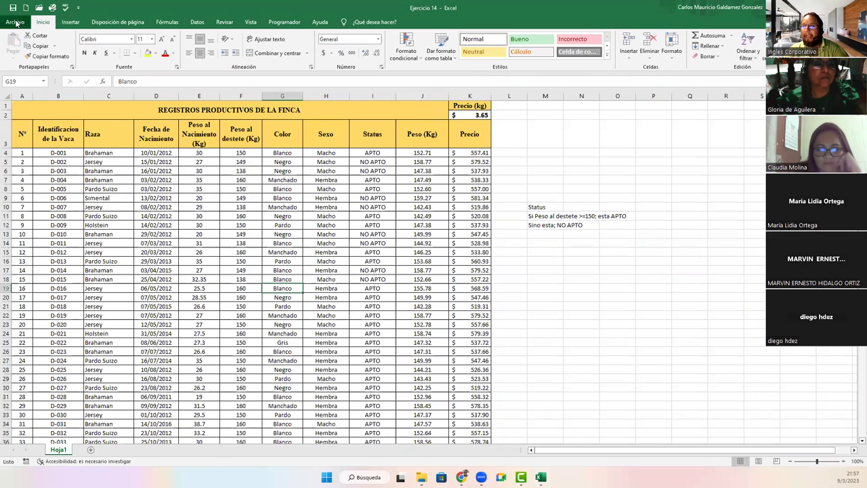
Step: Delete the password in File > Información > Proteger libro > Cifrar con contraseña and accept
left_click(15, 22)
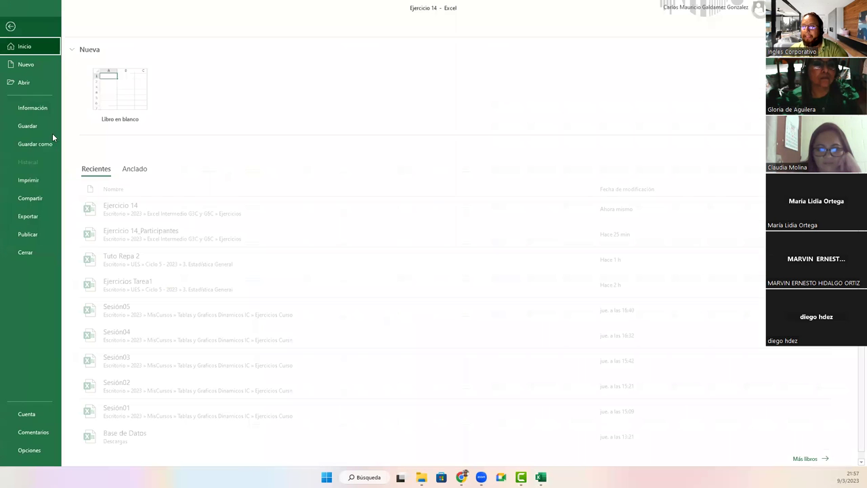
left_click(28, 107)
left_click(110, 132)
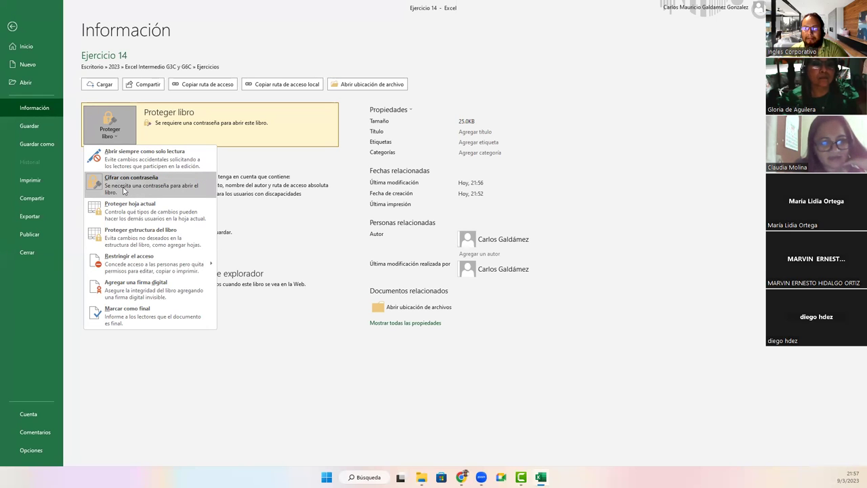
left_click(123, 188)
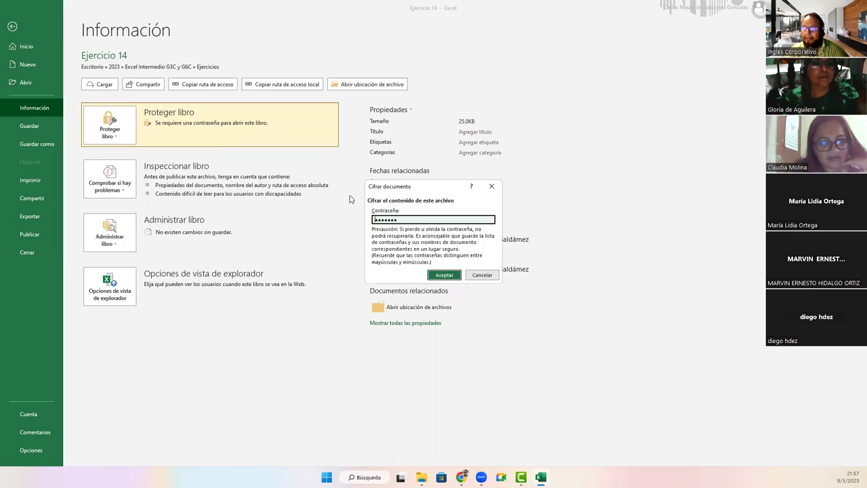
left_click_drag(405, 217, 278, 220)
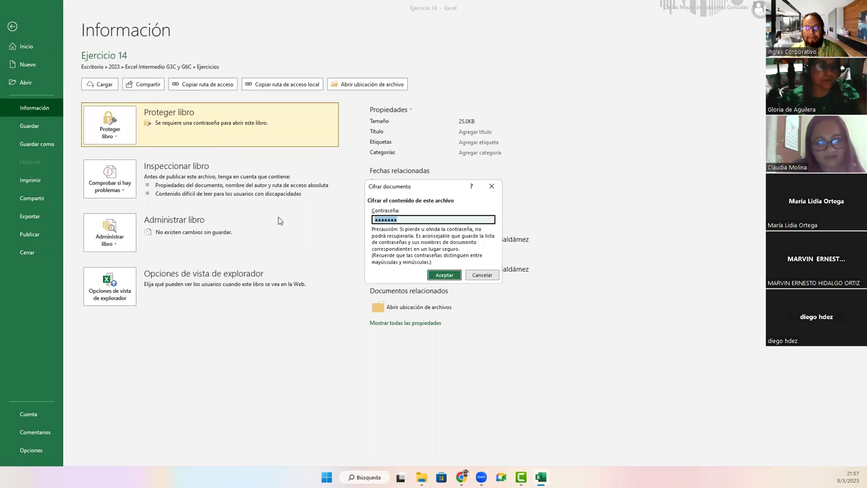
key("BackSpace")
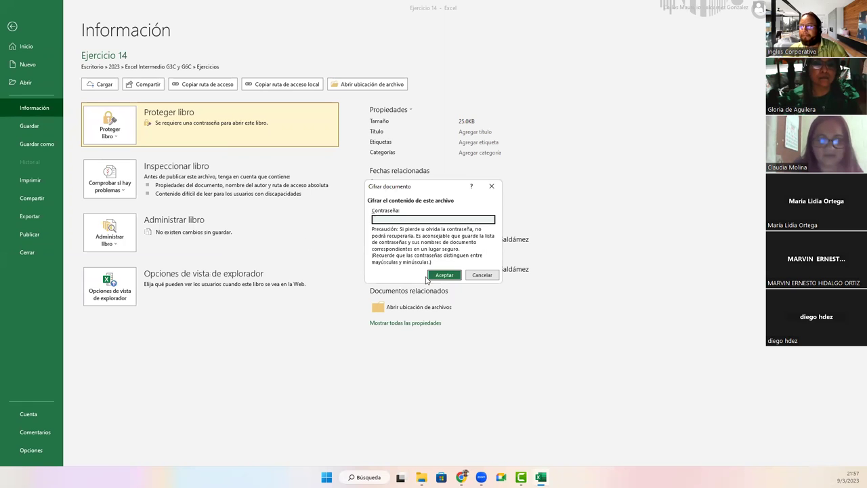
left_click(440, 278)
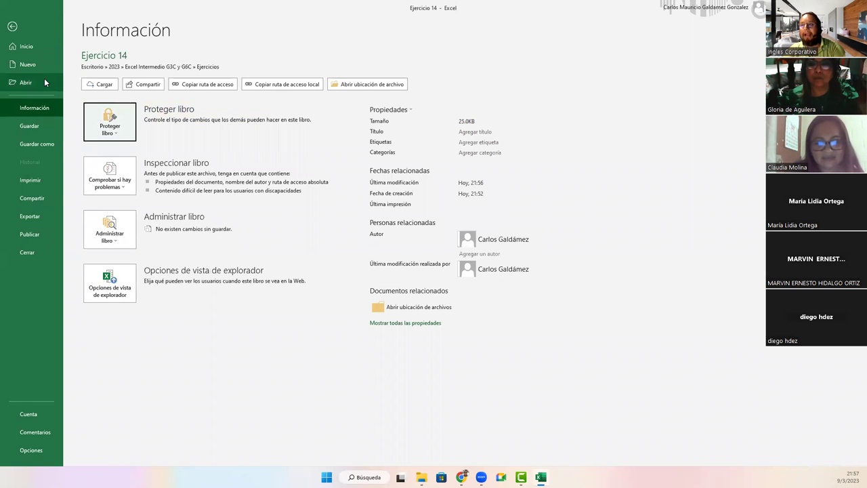
Step: Save Ejercicio 14 without its password, close Excel, and reopen the file from File Explorer
left_click(30, 126)
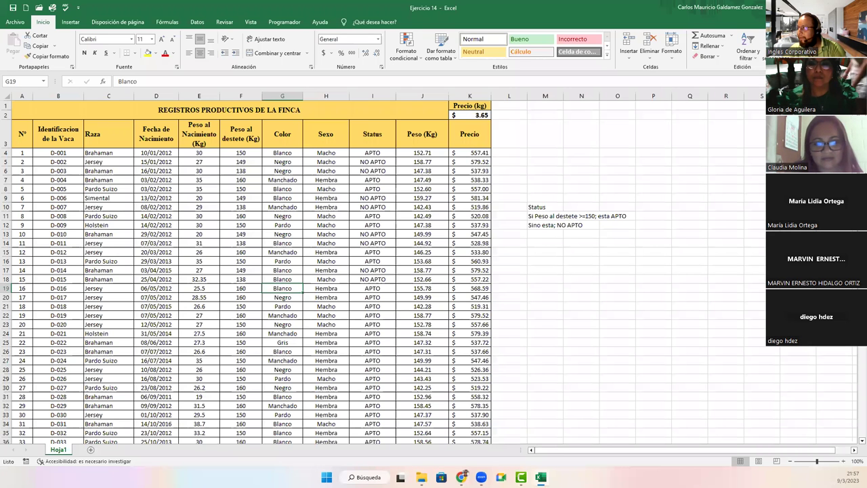
key("alt+F4")
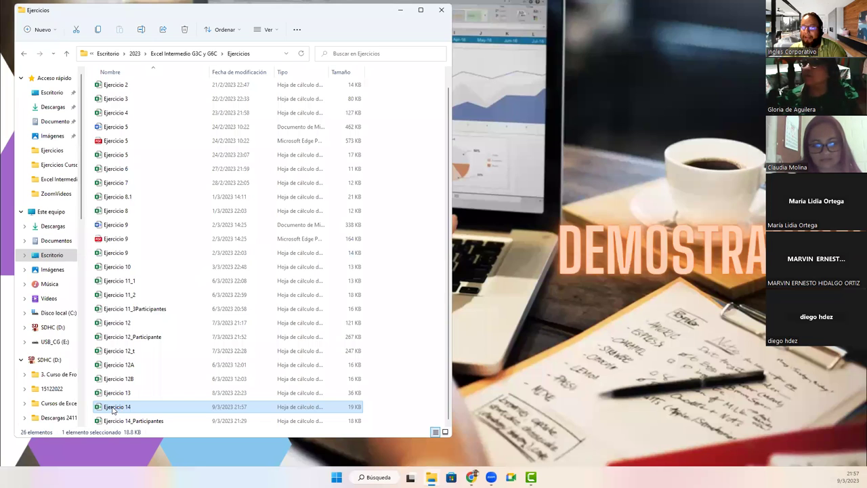
double_click(113, 408)
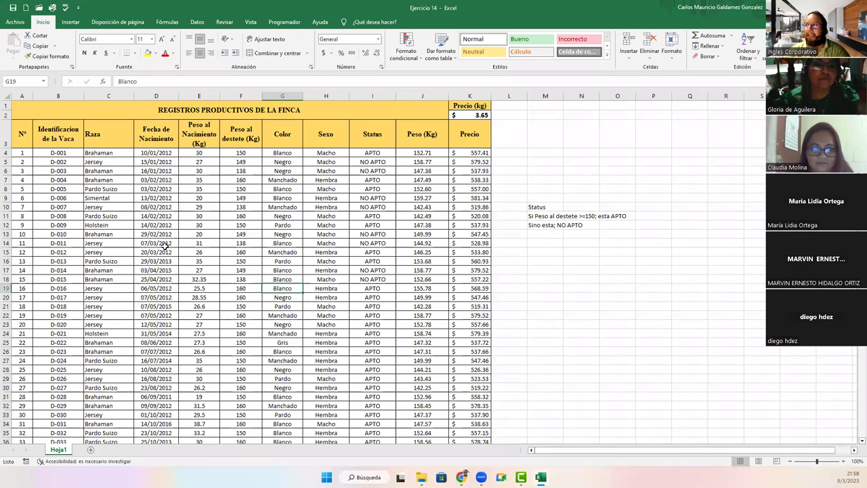
Step: Check Encrypt with Password under Protect Workbook and cancel, leaving the workbook without a password
left_click(15, 22)
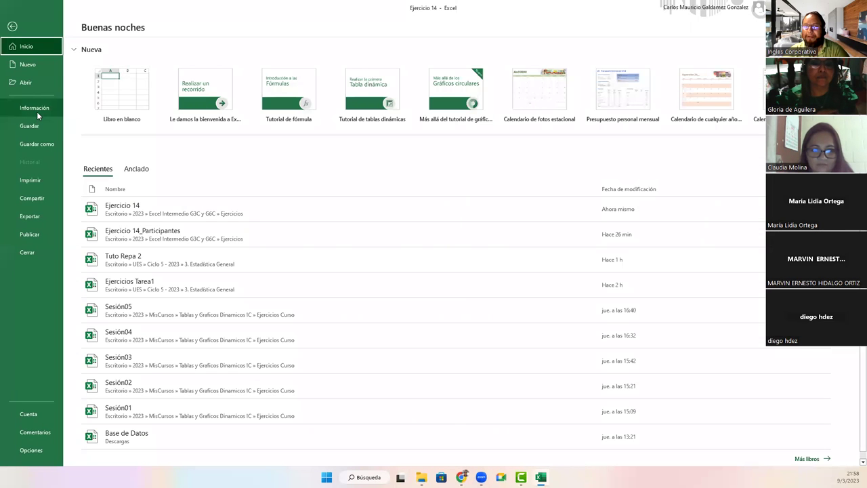
left_click(36, 110)
left_click(106, 132)
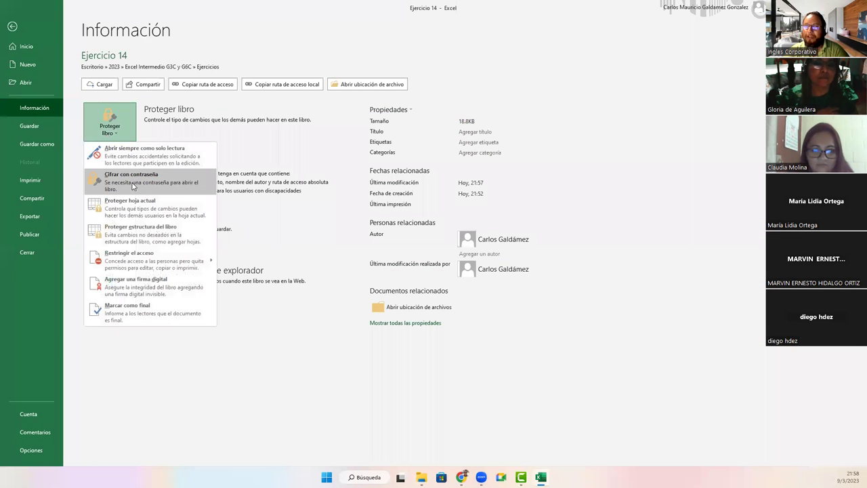
left_click(133, 186)
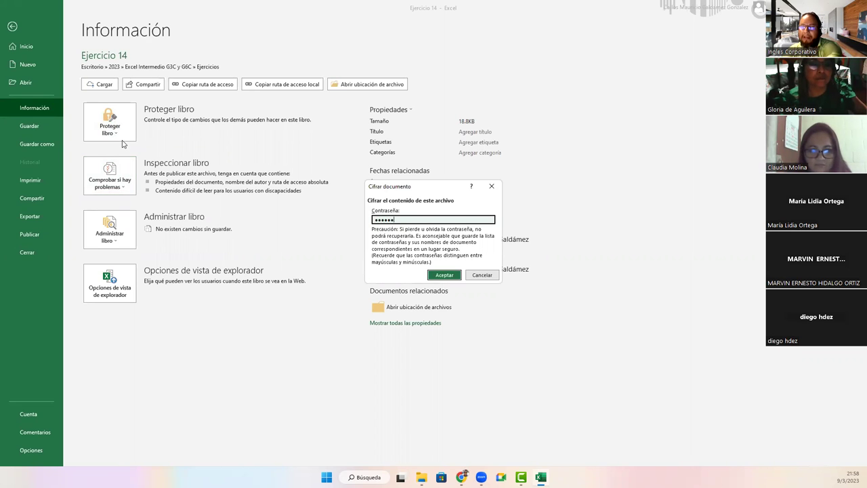
left_click(482, 275)
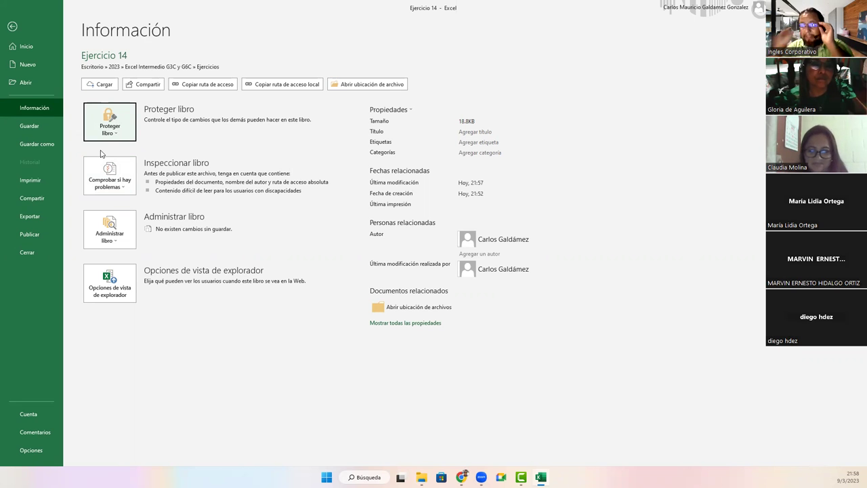
left_click(110, 131)
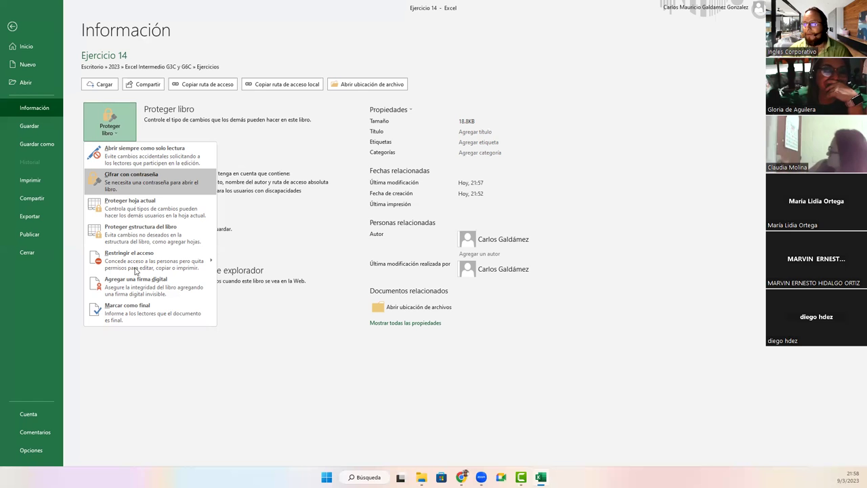
left_click(151, 348)
Step: Return to the cattle records sheet, then close Excel and File Explorer
left_click(12, 26)
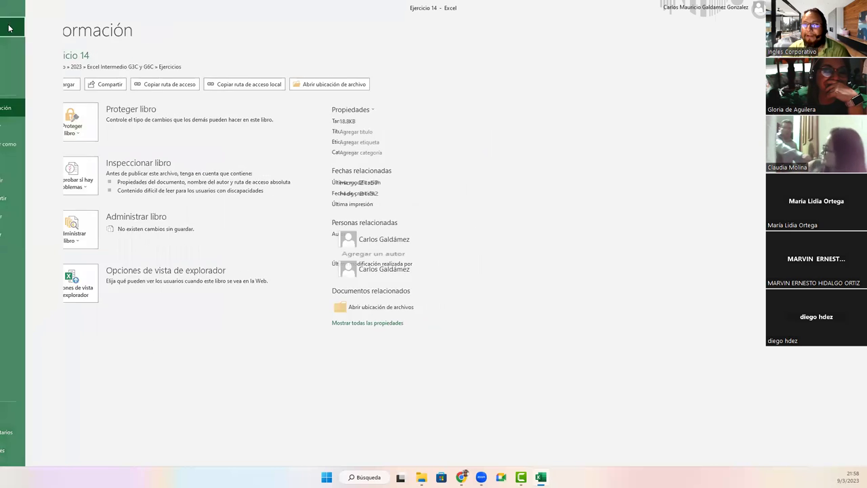
left_click(163, 251)
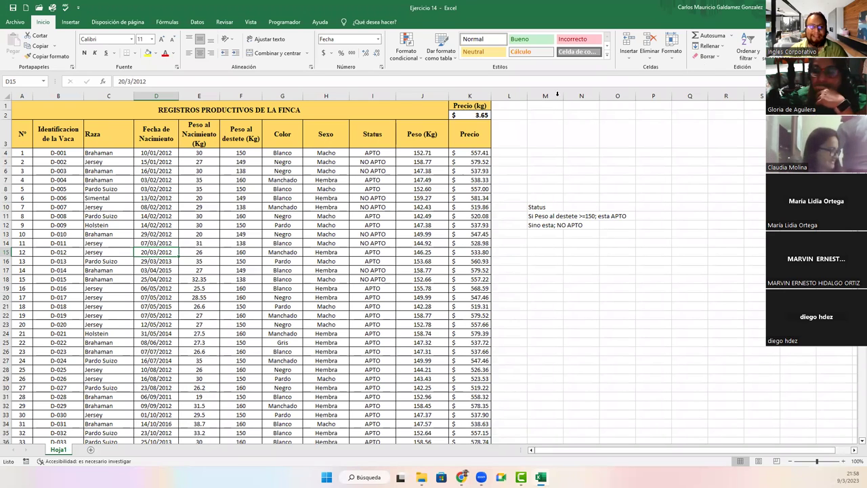
left_click(540, 477)
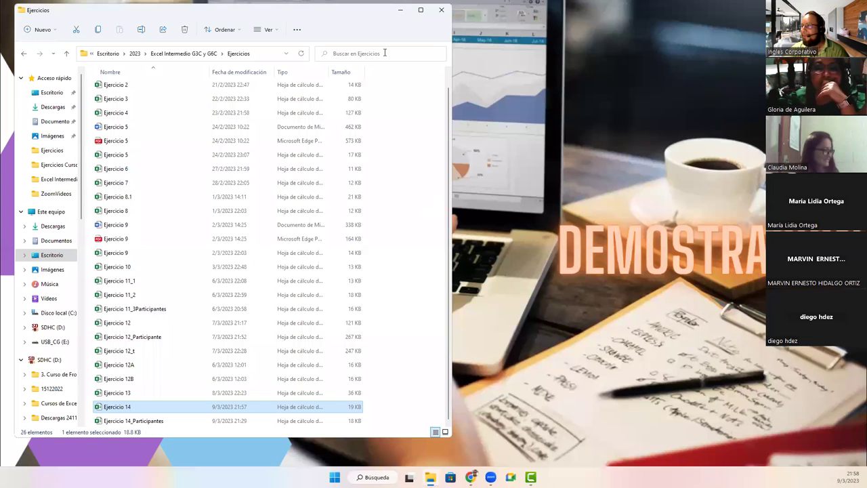
left_click(442, 10)
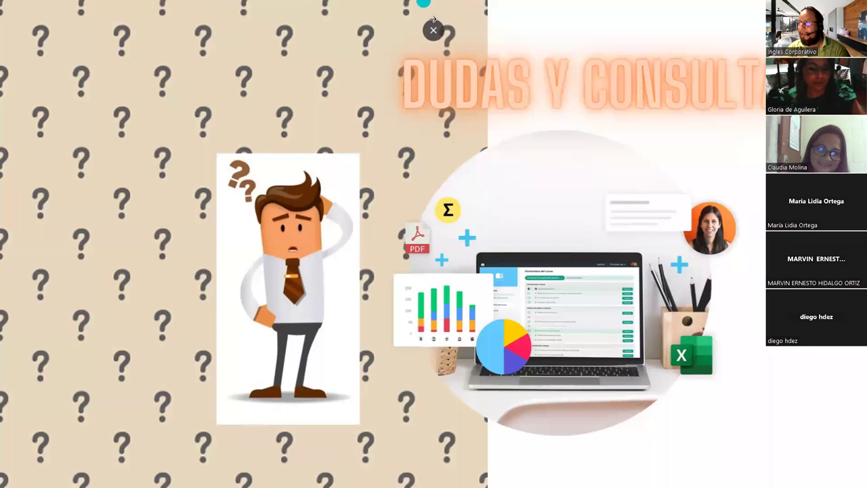
Step: Leave the full-screen slideshow and go to online.inglescorporativo.net in a new Chrome tab
left_click(431, 24)
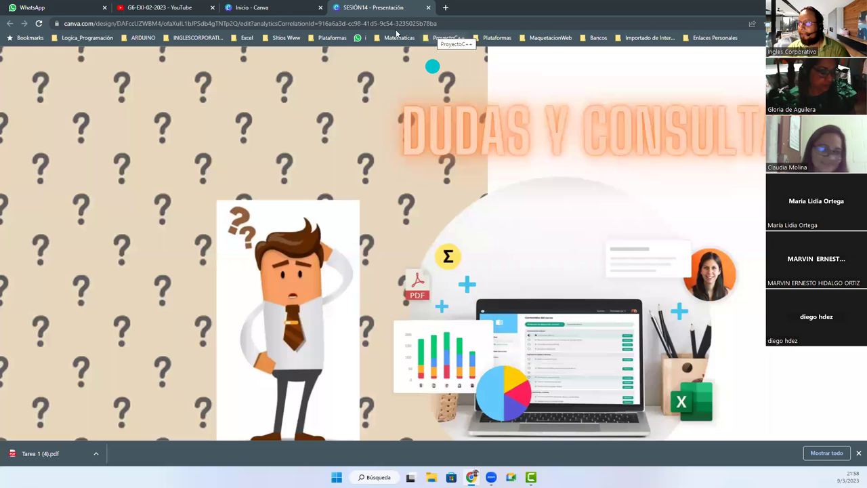
left_click(445, 8)
type("in")
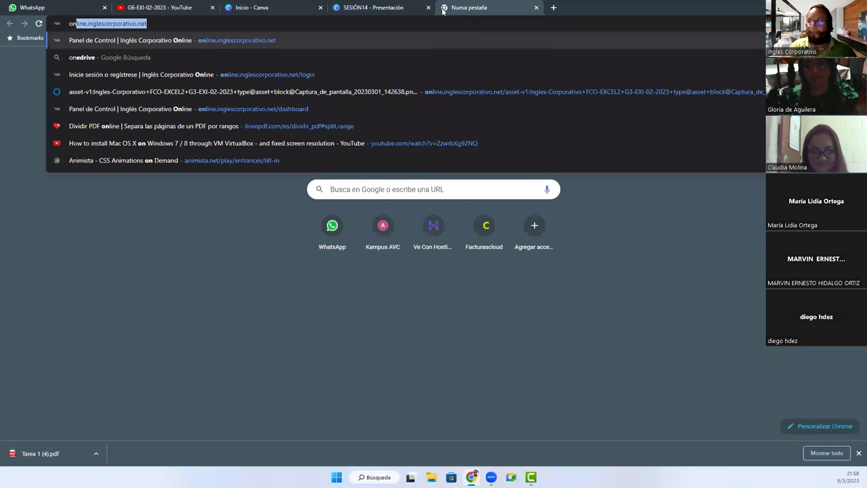
key("Return")
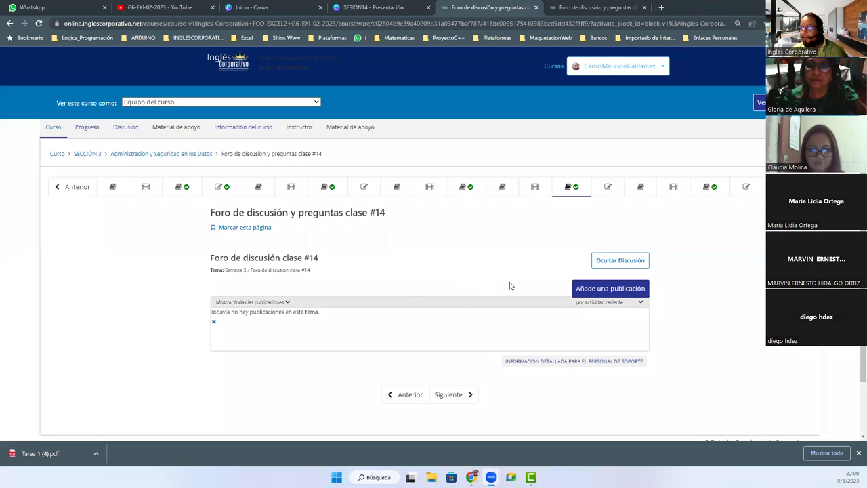
Step: Start a new forum post and paste the three Excel security questions into its body
left_click(588, 290)
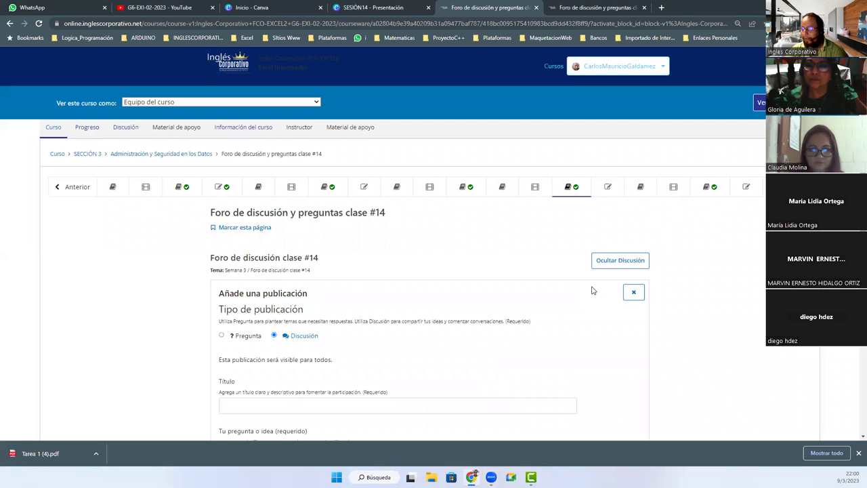
scroll(322, 305, "down", 3)
left_click(237, 258)
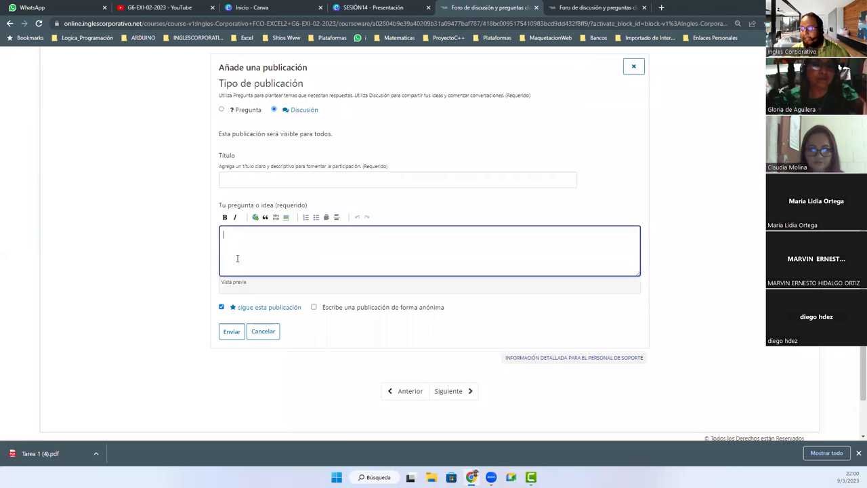
type("En vista del tema de Seguridad en Excel I y II, contestar las siguientes: ¿Cual considera la importancia en el uso de Seguridad a Nivel de Hoja? ¿Cual considera que es la diferencia que existe entre Seguridad de la Hoja y Seguridad del Libro? ¿Cuales usos daria usted, entorno a colocar Contraseña de Cifrado en sus Libros de Excel? Dejar un aporte sustancial a cada pregunta. Realizar un unico aporte por las 3 preguntas.")
Step: Copy the title 'Participar todos.' from the other tab into the post, submit it, and open it
key("ctrl+Tab")
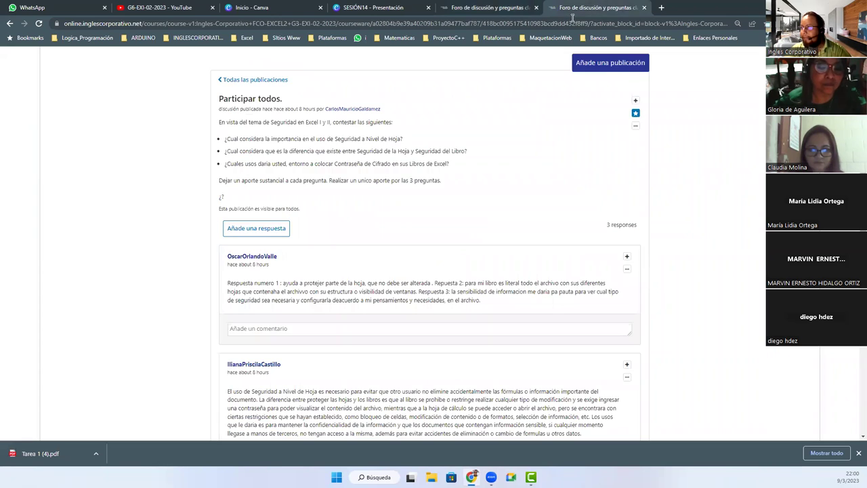
triple_click(230, 101)
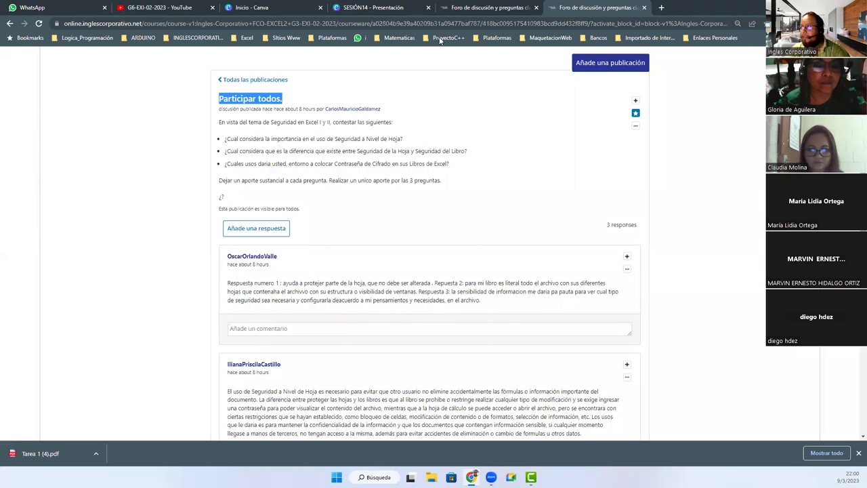
key("ctrl+c")
key("ctrl+shift+Tab")
left_click(267, 178)
key("ctrl+v")
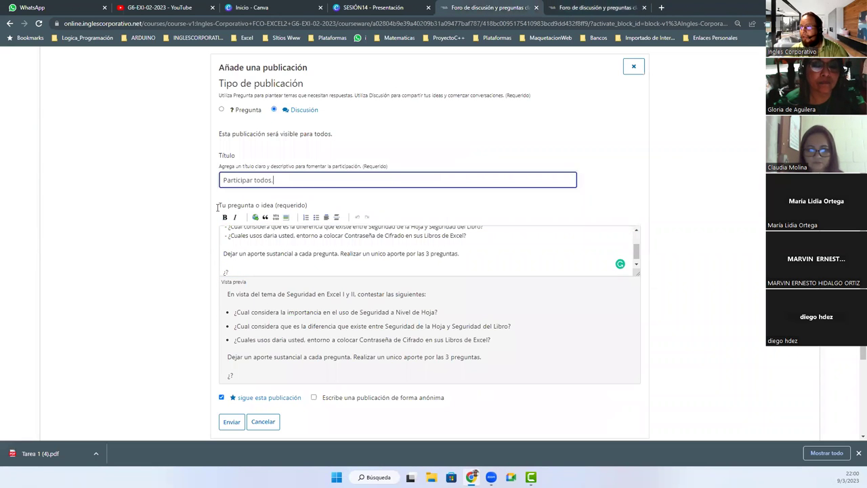
left_click(232, 423)
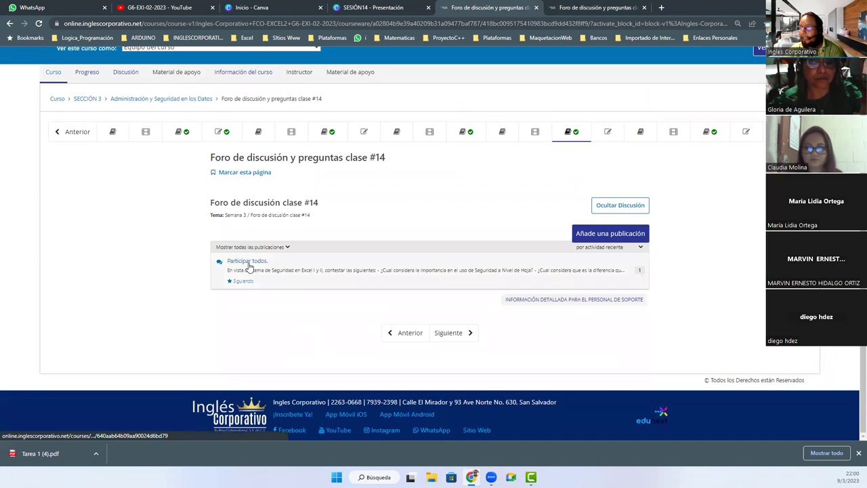
left_click(248, 266)
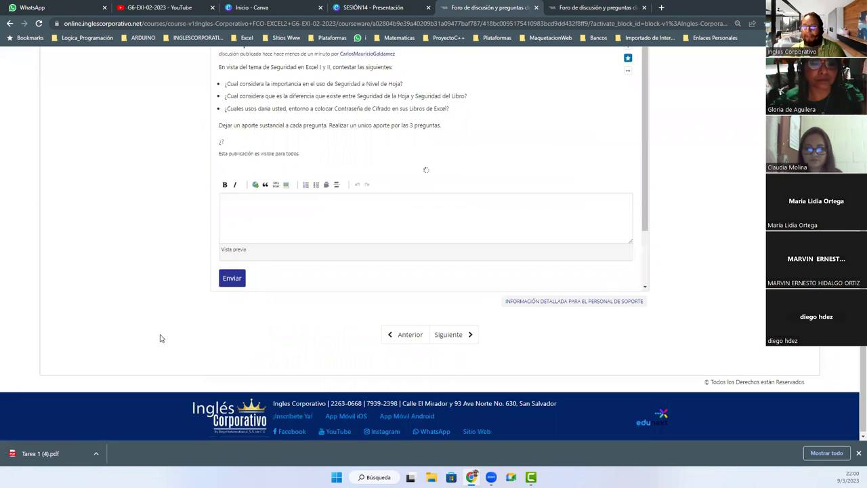
Step: Review the published post without replying, dismiss the downloads bar, and close the duplicate forum tab
scroll(434, 244, "down", 2)
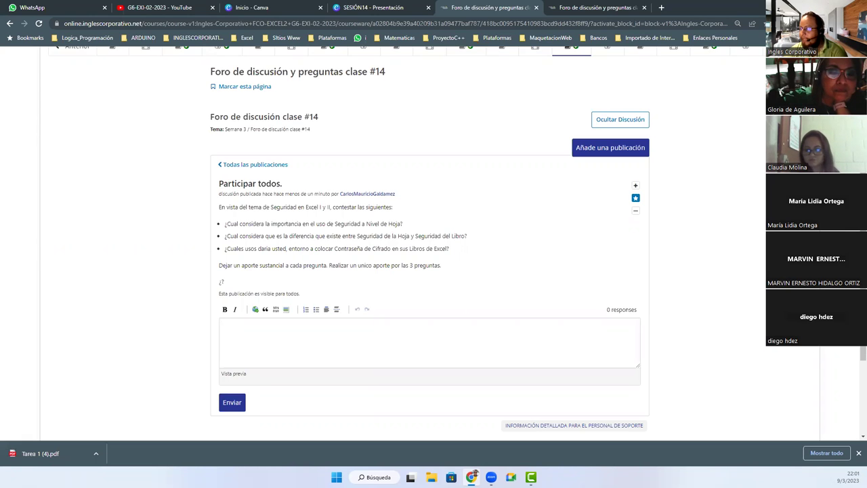
left_click(858, 453)
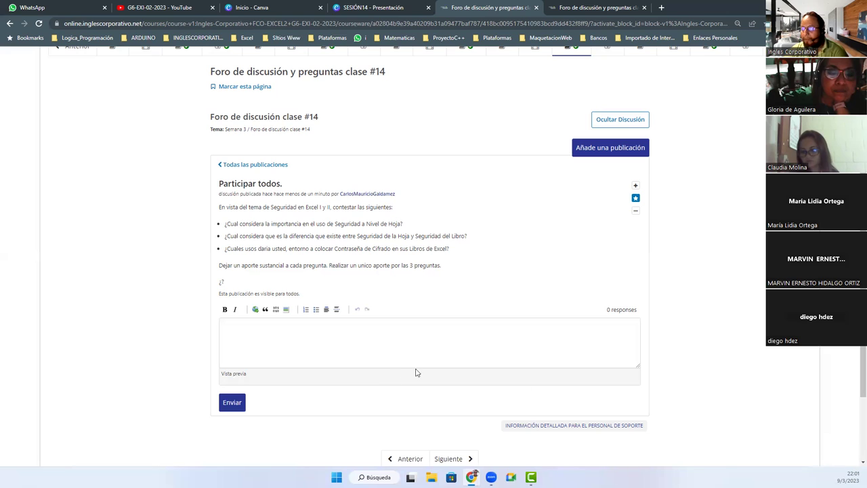
left_click(306, 344)
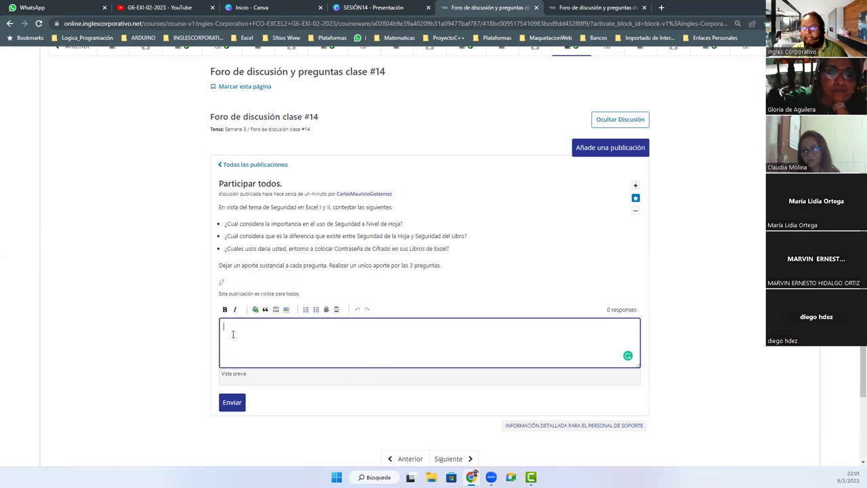
left_click(186, 357)
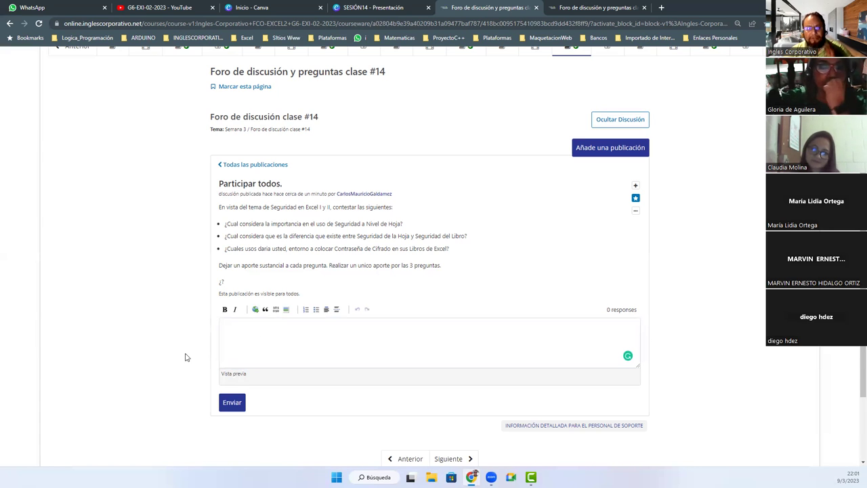
left_click(644, 7)
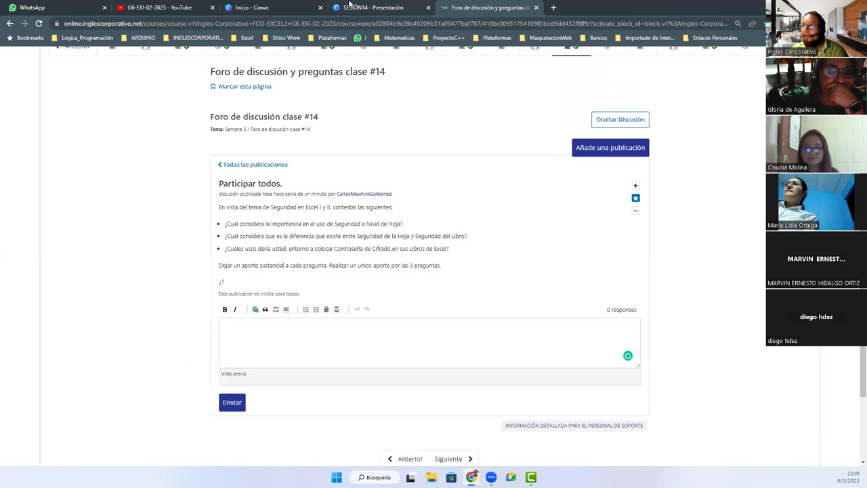
Step: Present the SESIÓN14 Canva slides and advance to the closing '¡Muchas gracias!' slide
left_click(372, 7)
left_click(835, 458)
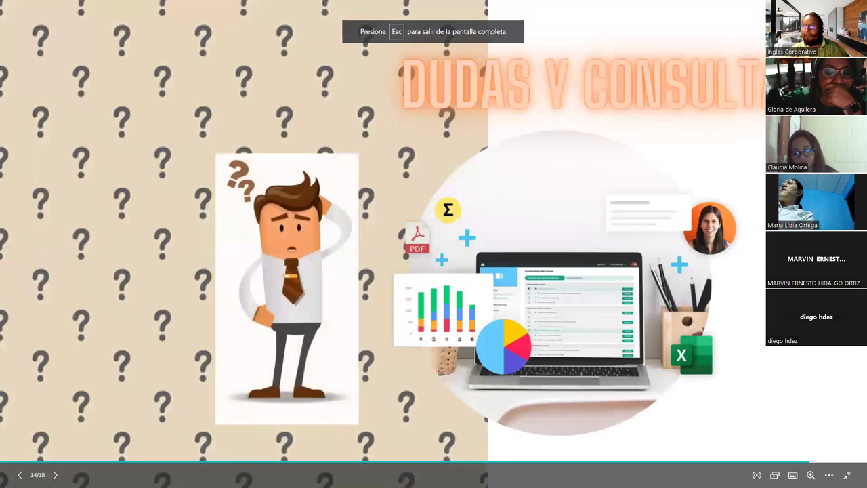
left_click(143, 155)
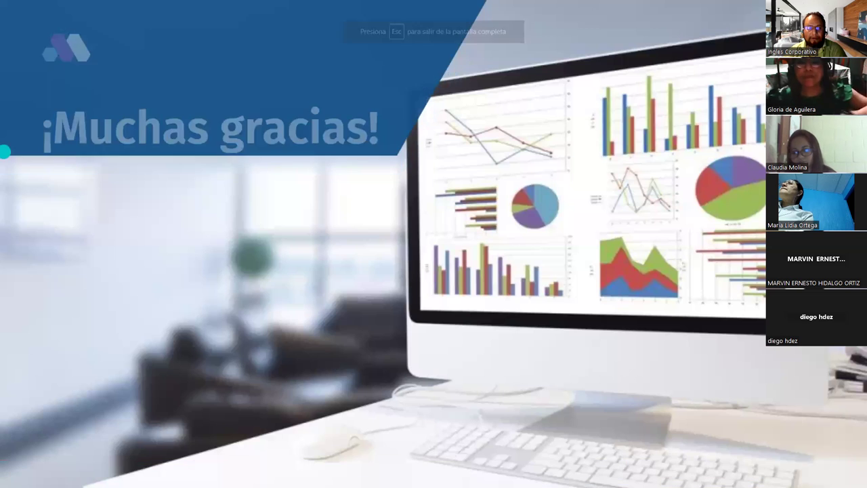